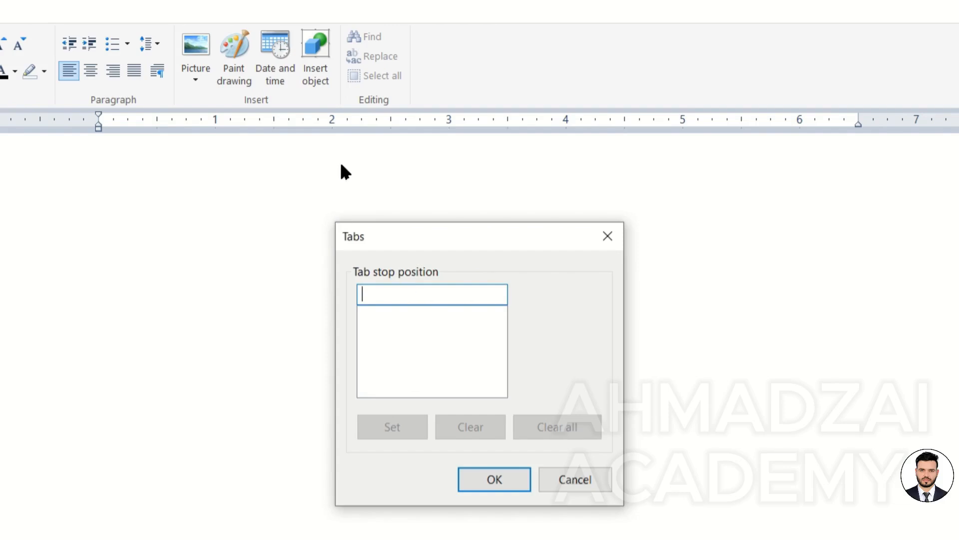
Step: Set tab stops at 2 and 4 inches and apply them to the paragraph
type("2")
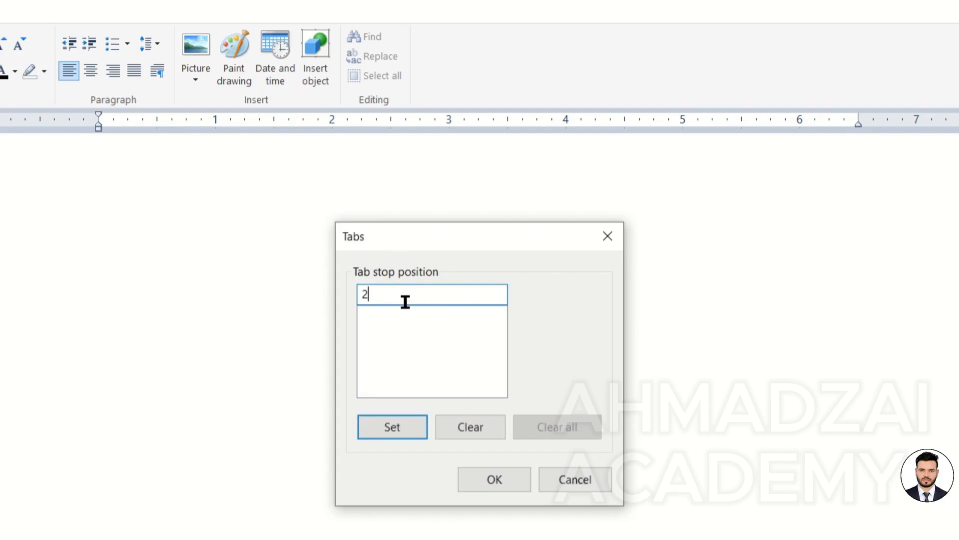
left_click(413, 422)
type("4")
left_click(418, 427)
left_click(514, 482)
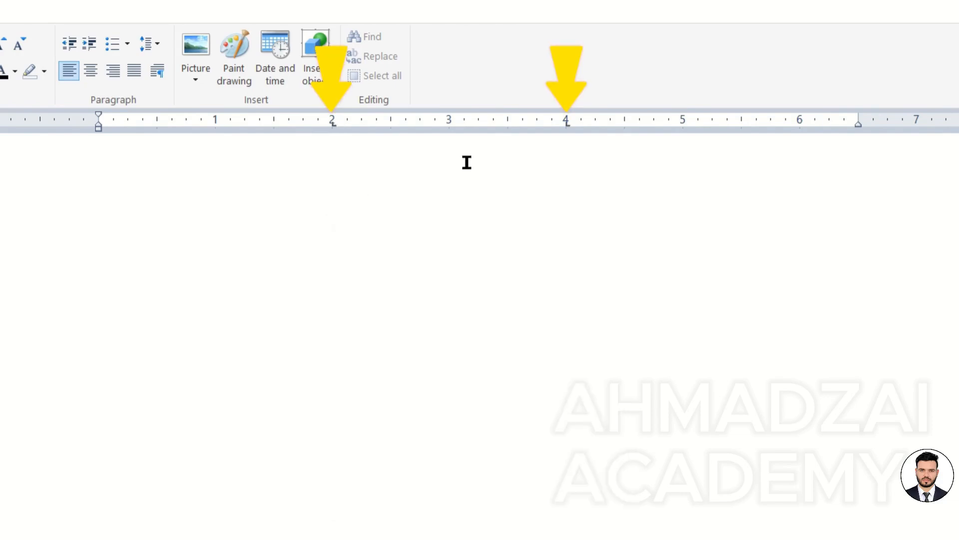
Step: Tab the cursor through the 2-inch and 4-inch stops, and delete both tabs to return to the line start
key("Tab")
key("Tab")
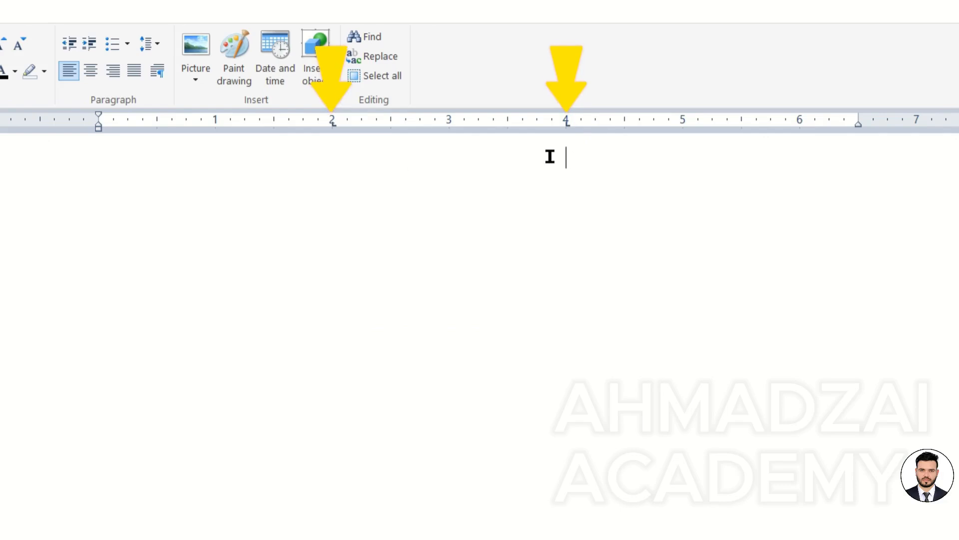
key("BackSpace")
key("BackSpace")
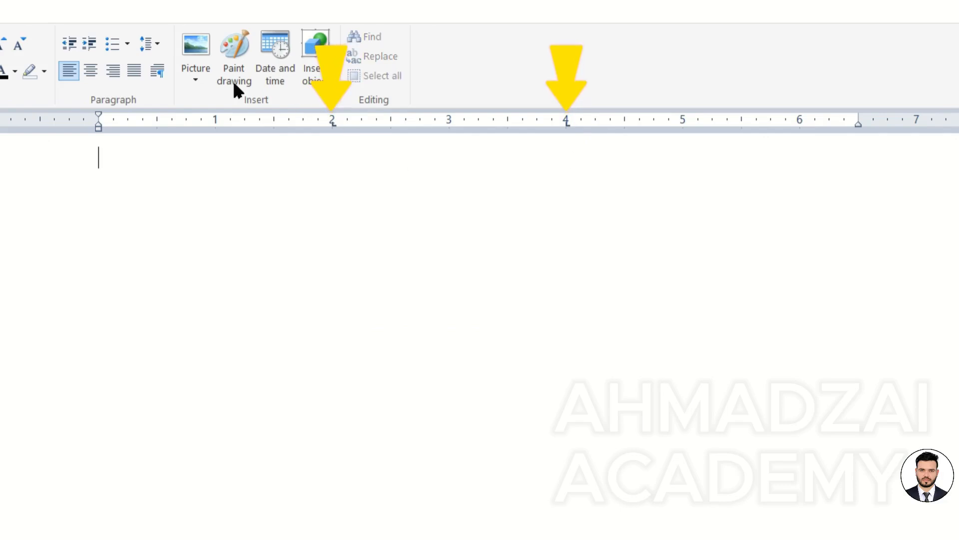
Step: Clear all the paragraph's tab stops
left_click(158, 70)
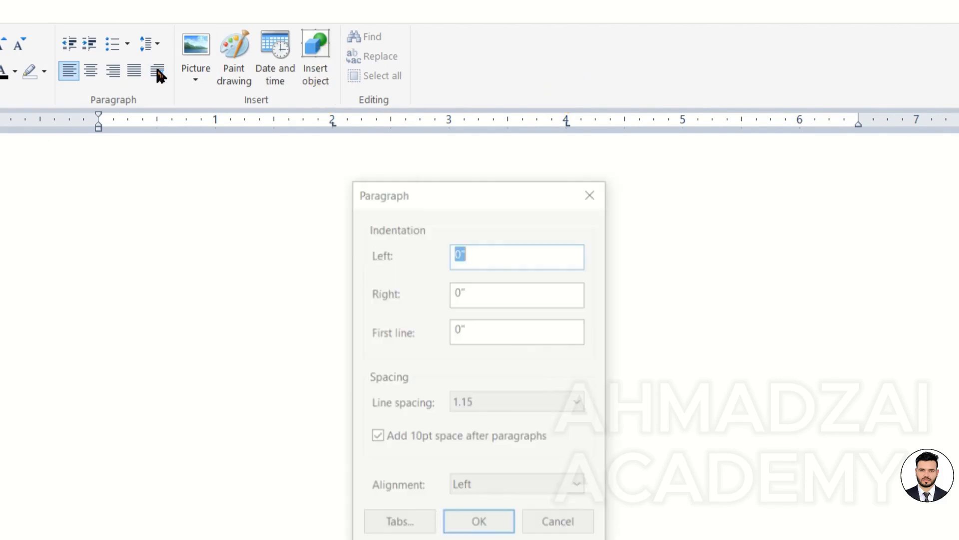
left_click(419, 522)
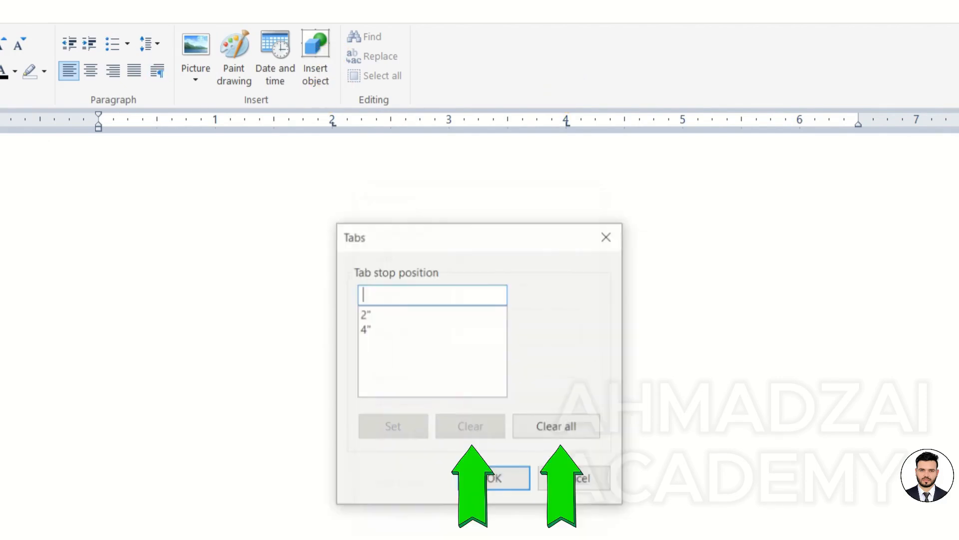
left_click(403, 329)
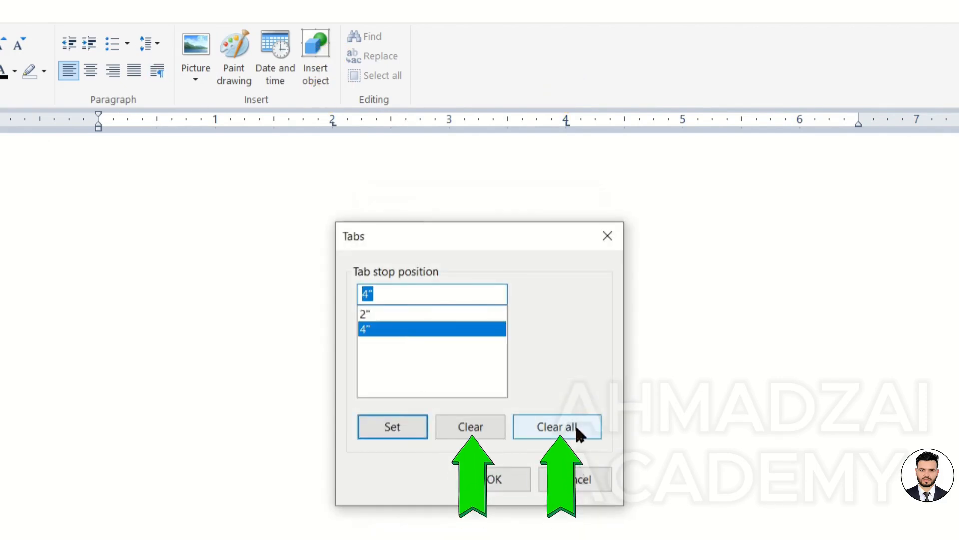
left_click(496, 481)
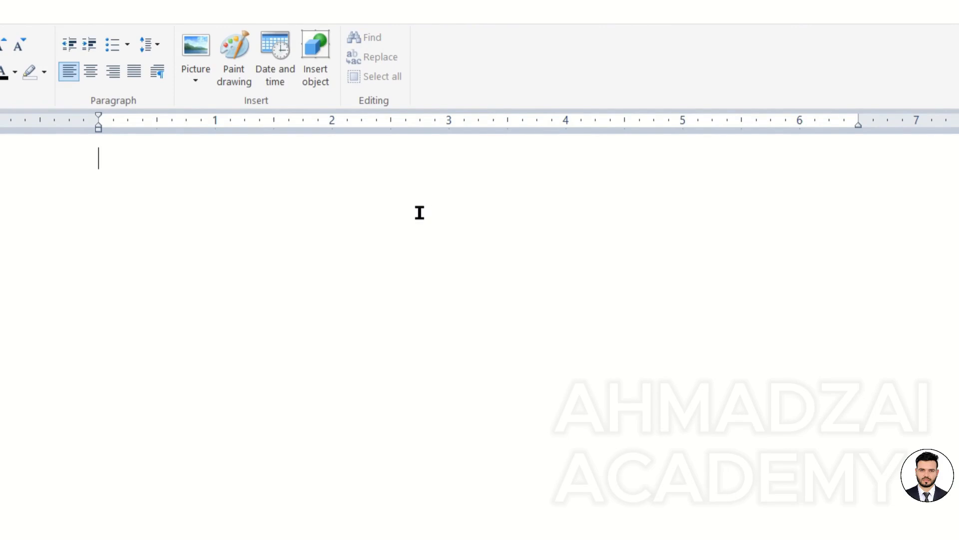
Step: Place tab stops at the 2-inch and 4-inch ruler marks, and enter asdsad, sdfds and dsfsd as tab-separated columns
left_click(331, 123)
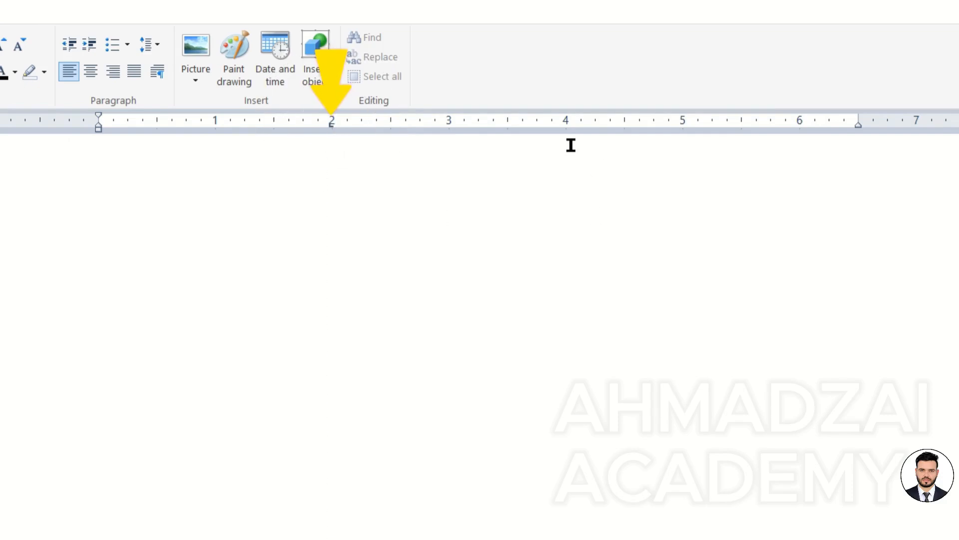
left_click(565, 124)
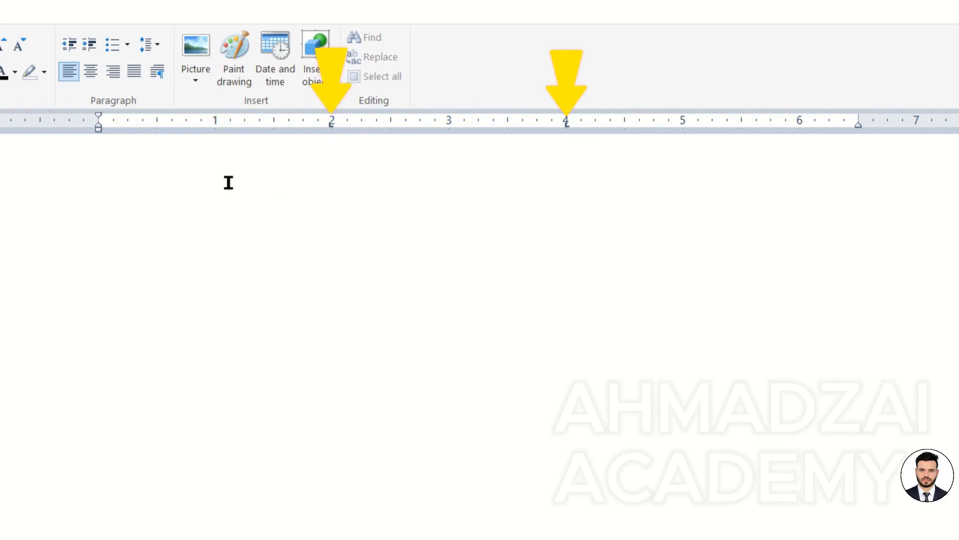
type("asdsad\tsdf")
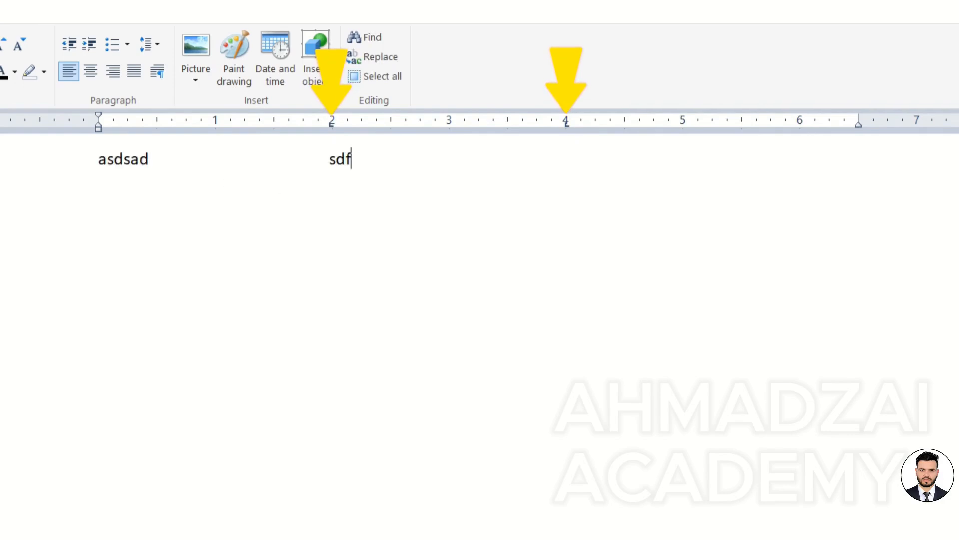
type("ds\tdsfsd")
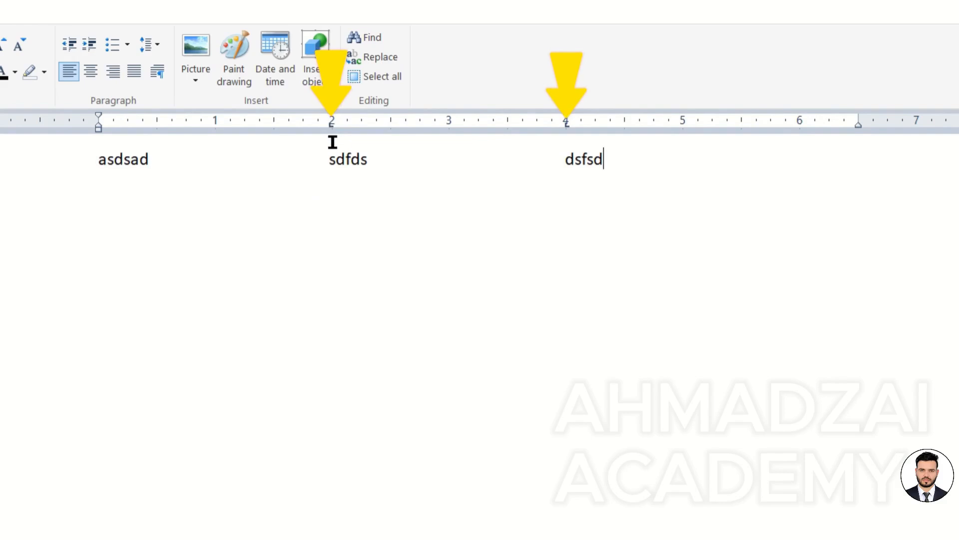
Step: Clear all tab stops from the line of sample text and delete the whole text
left_click(166, 73)
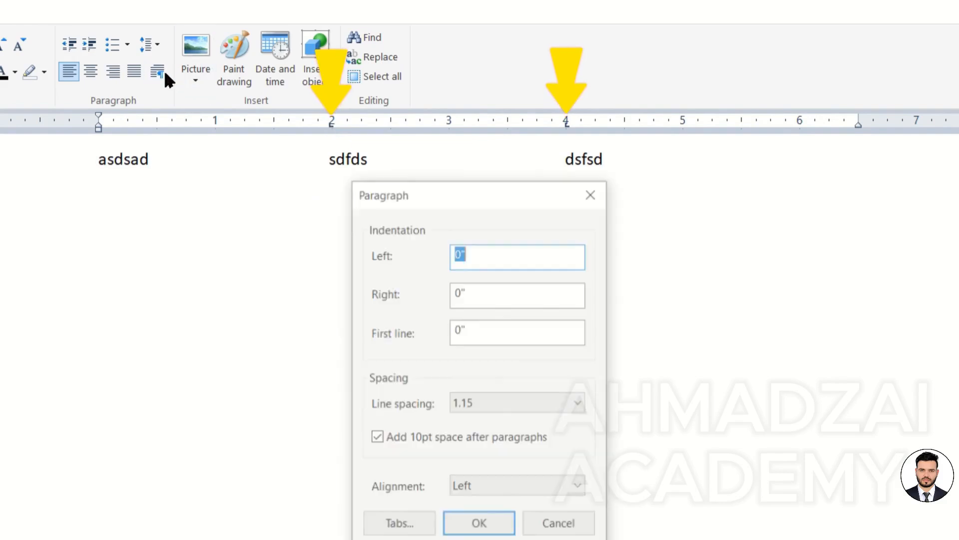
left_click(397, 526)
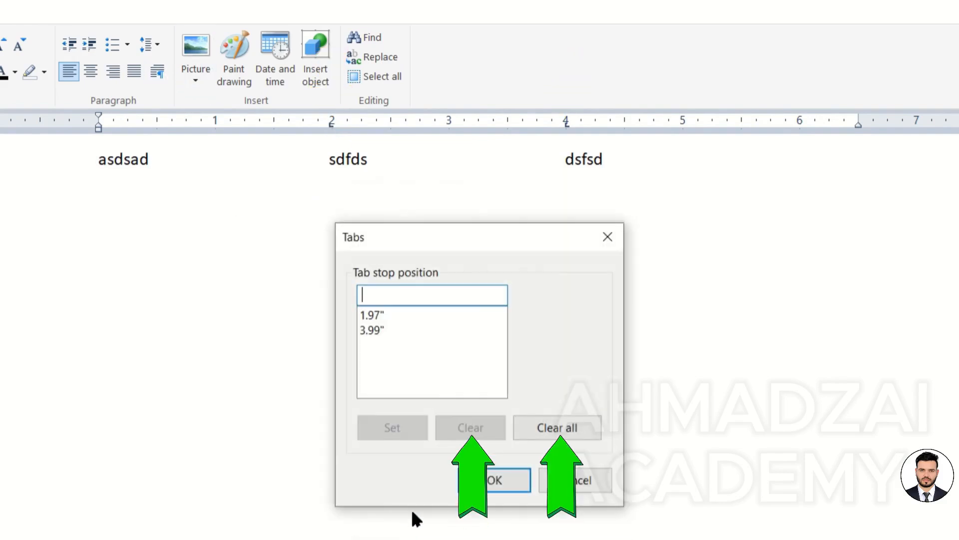
left_click(529, 426)
left_click(512, 477)
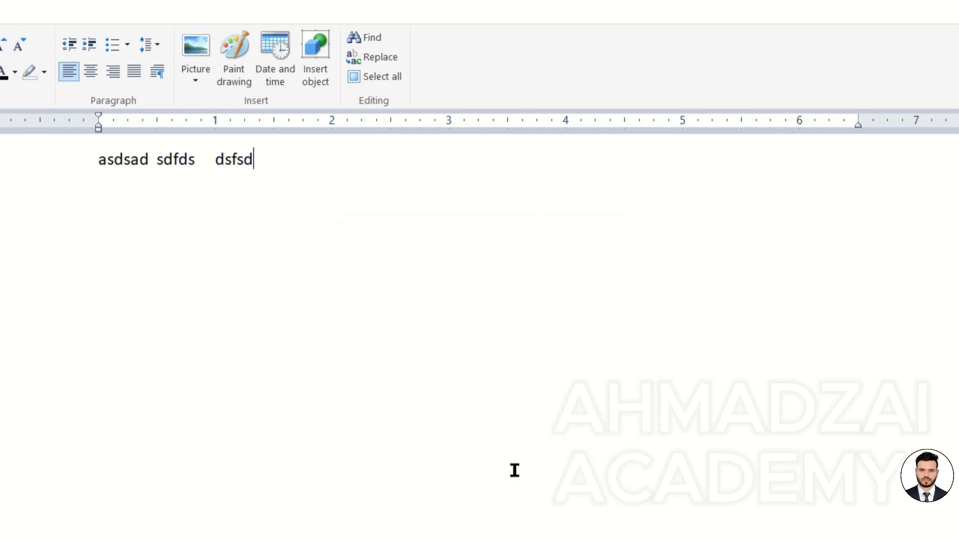
key("ctrl+a")
key("Delete")
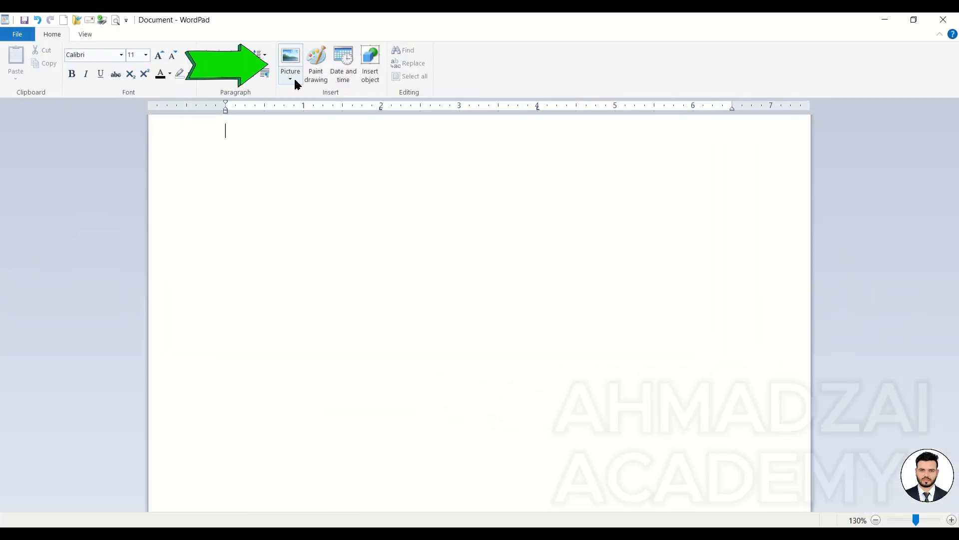
left_click(294, 80)
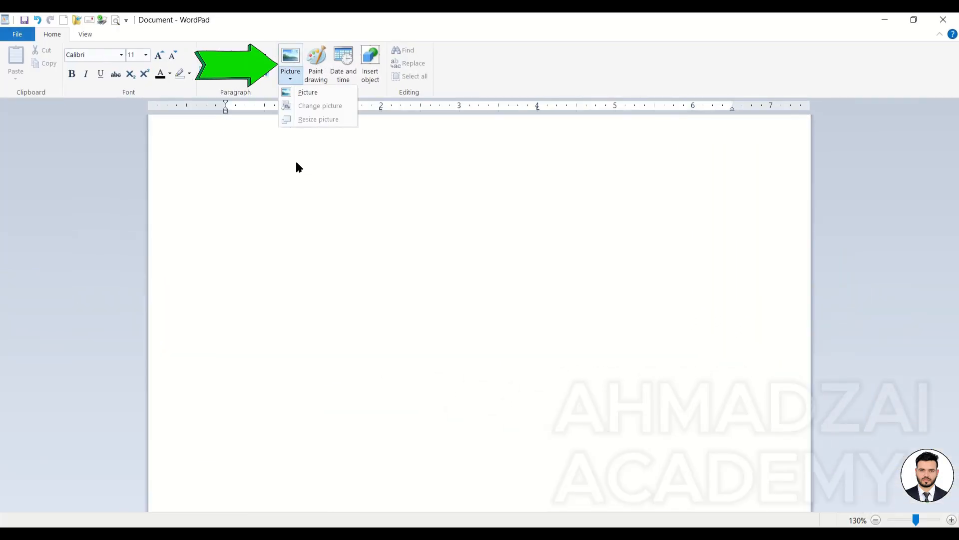
left_click(313, 92)
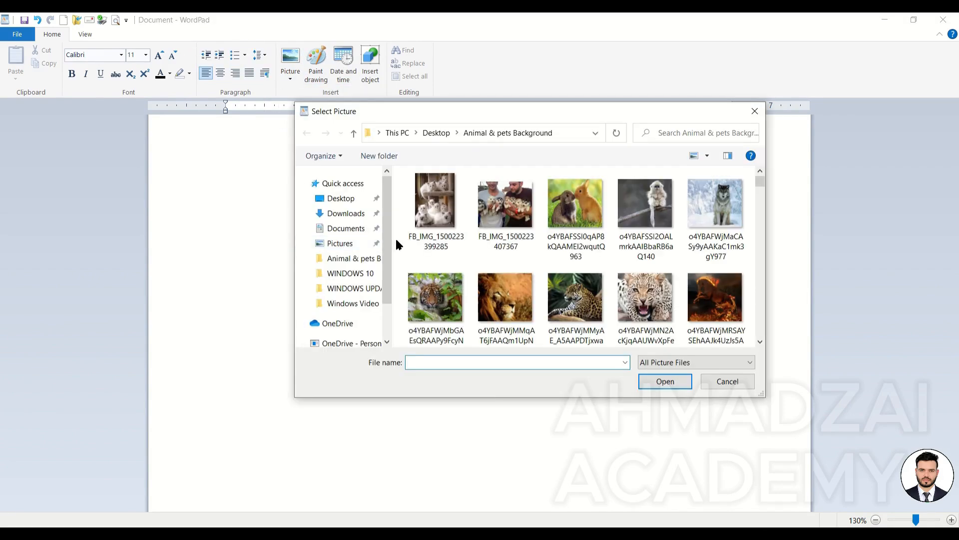
left_click(370, 202)
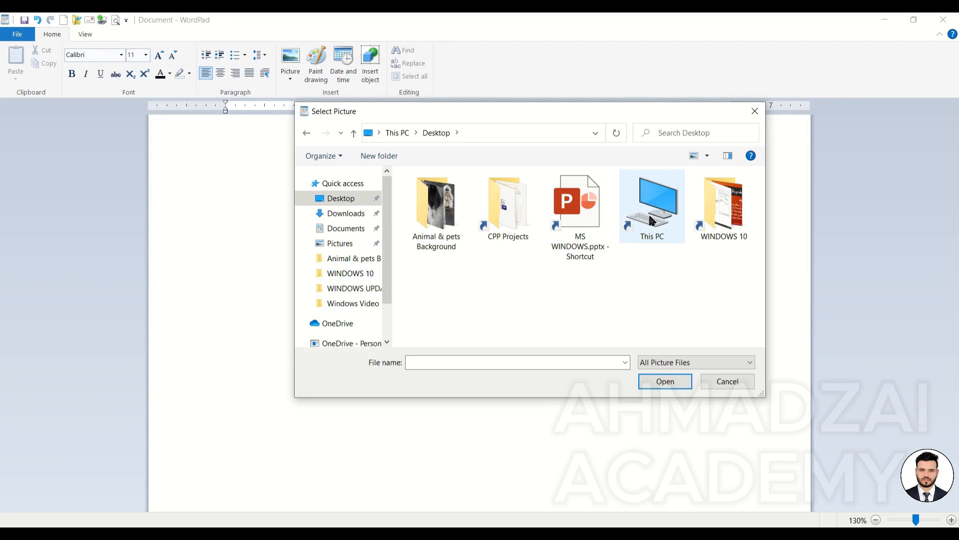
left_click(719, 380)
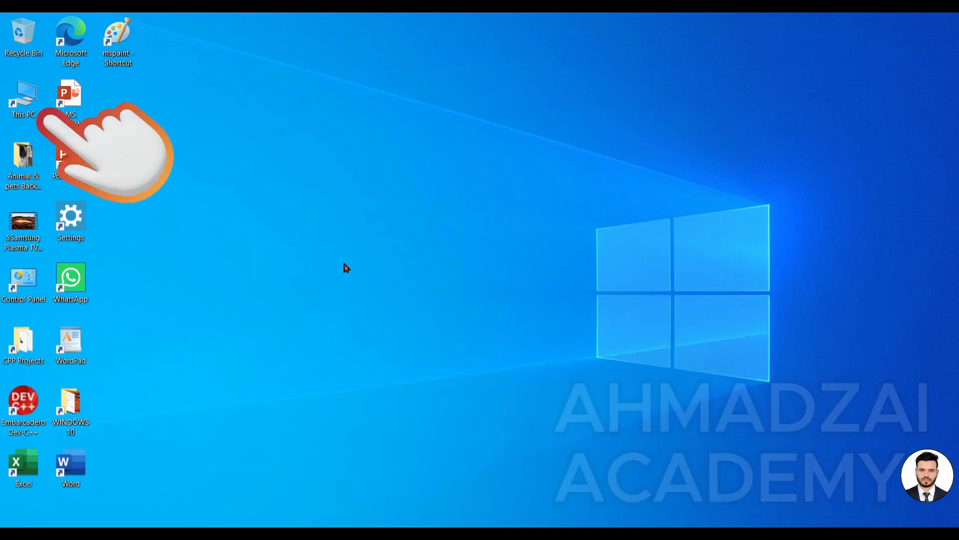
Step: Refresh the desktop, and open the Web folder inside Windows on Local Disk (C:) in File Explorer
right_click(283, 217)
left_click(304, 249)
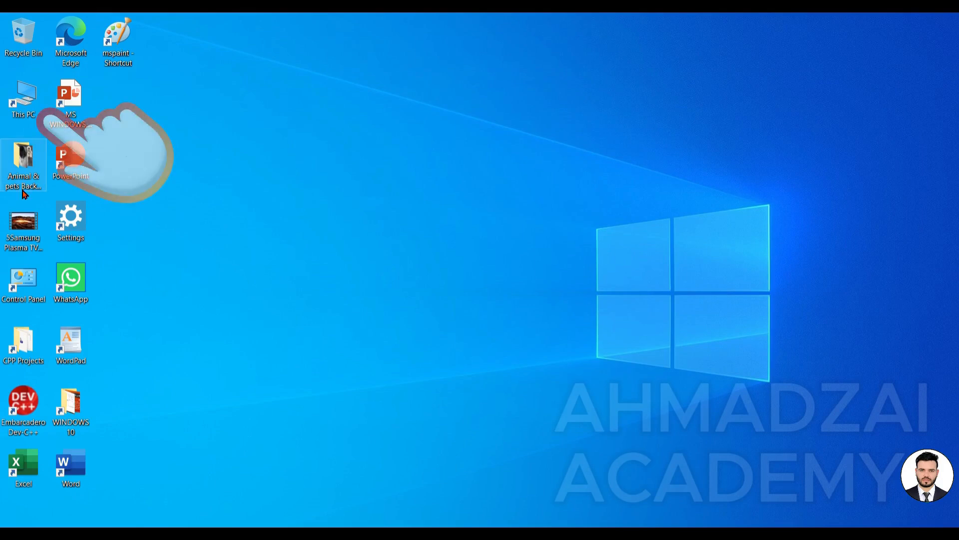
double_click(25, 104)
left_click(883, 45)
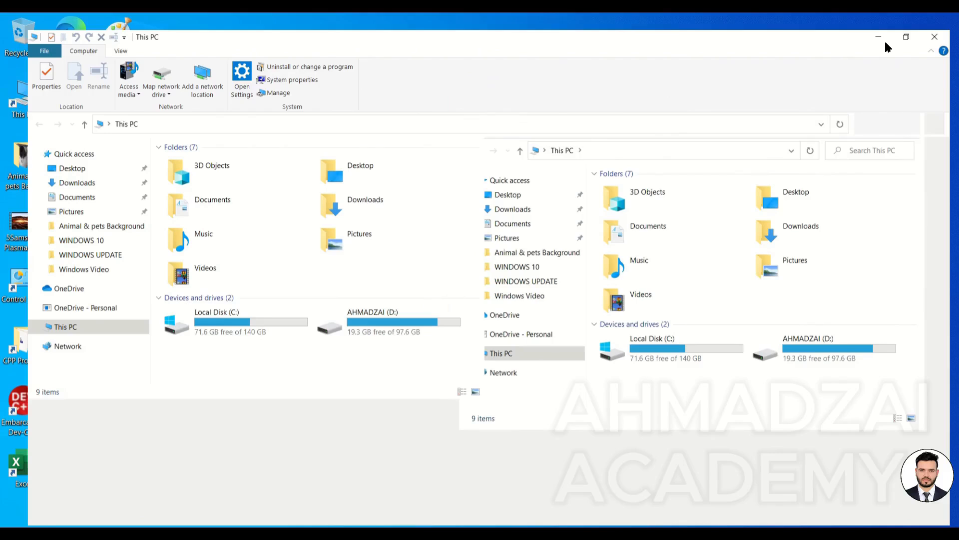
left_click(185, 252)
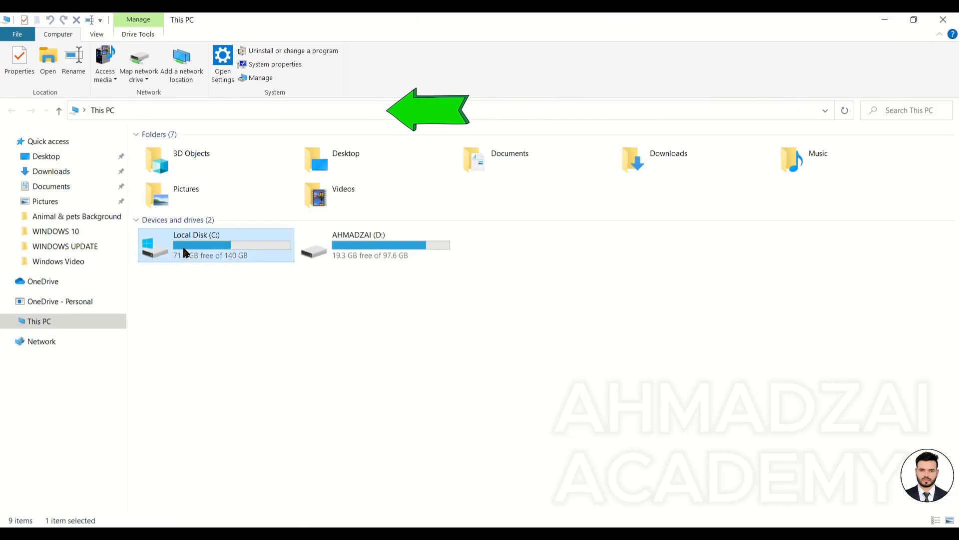
double_click(183, 249)
left_click(182, 245)
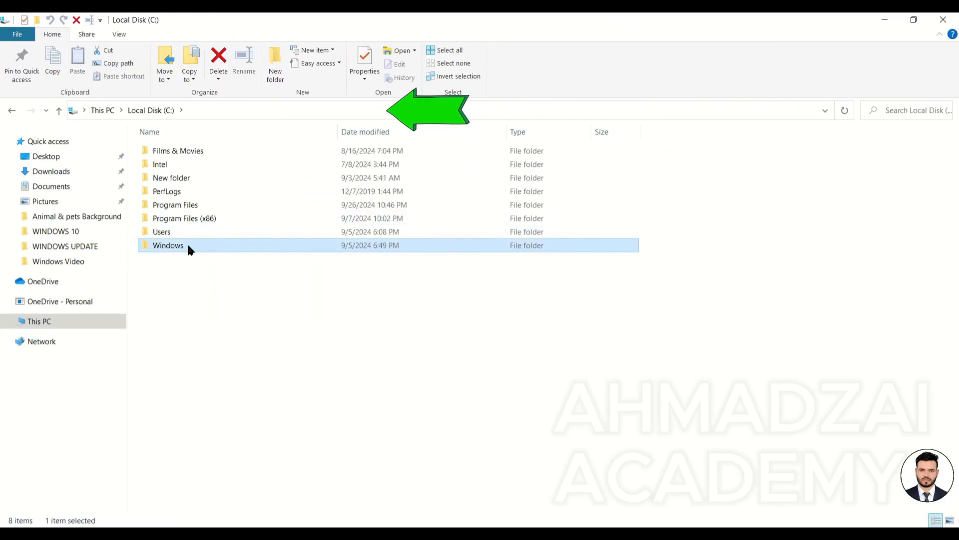
double_click(188, 246)
scroll(190, 250, "down", 20)
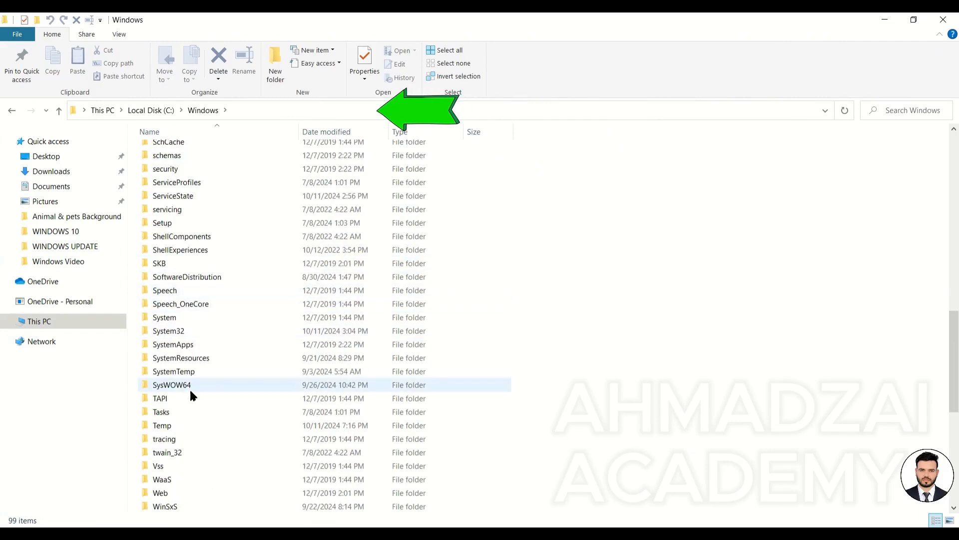
double_click(171, 491)
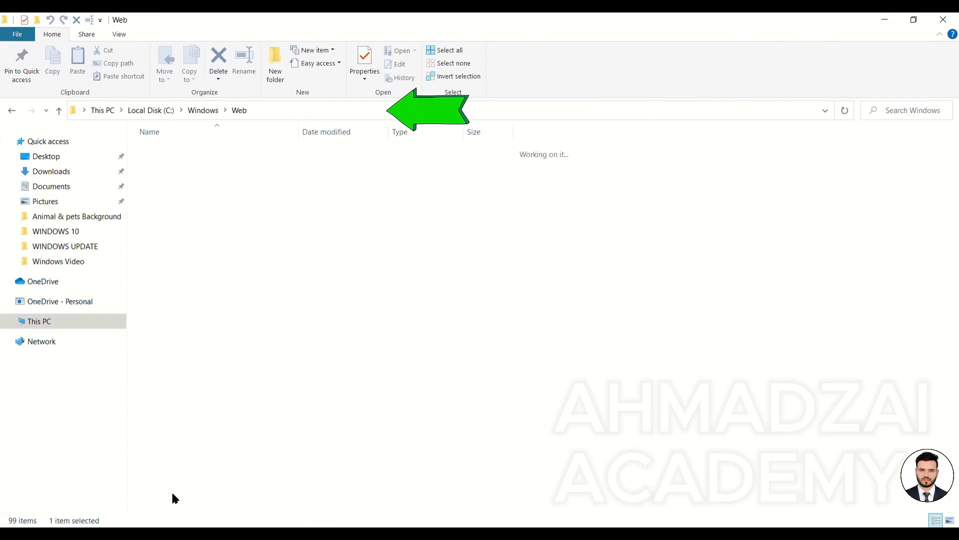
Step: View the pictures in the Windows folder under 4K > Wallpaper, and return to the Web folder
left_click(194, 151)
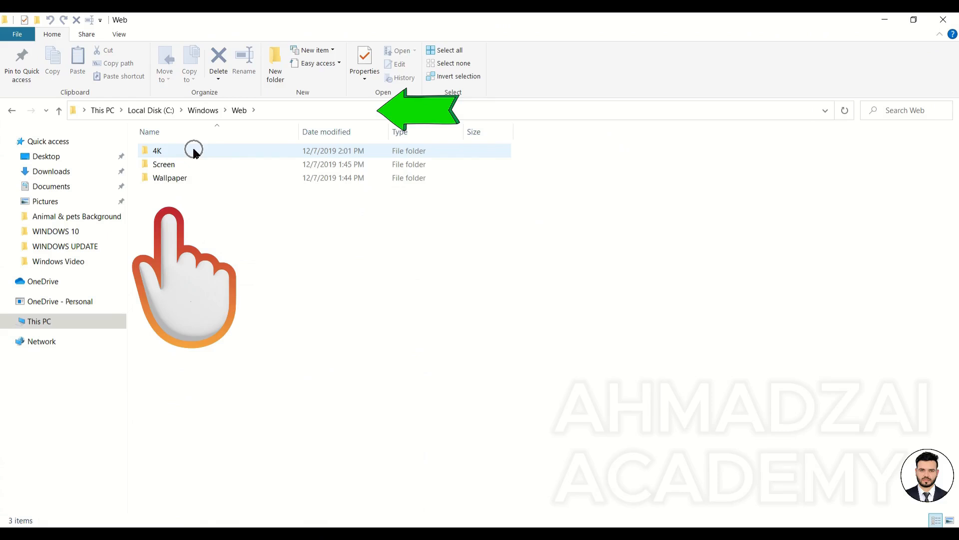
double_click(193, 151)
double_click(193, 150)
double_click(193, 150)
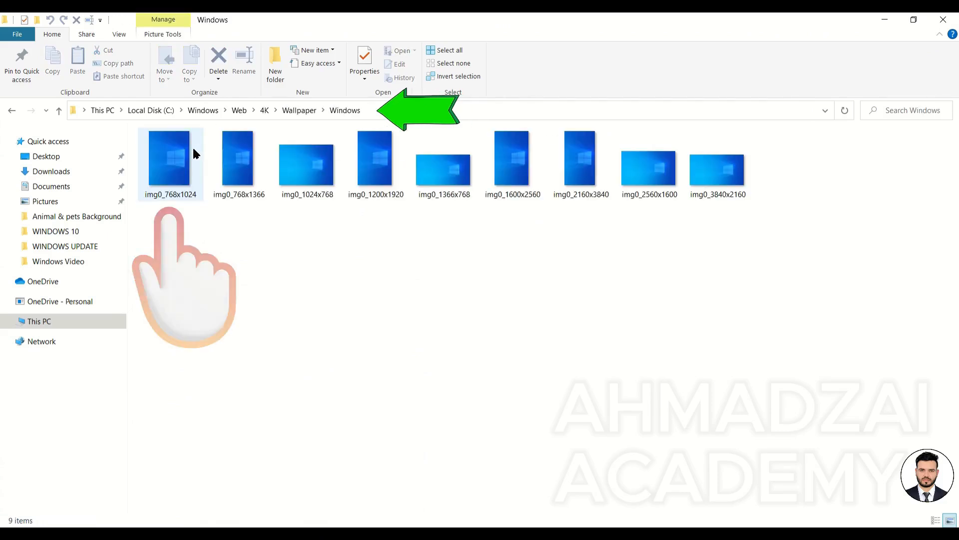
left_click(8, 109)
left_click(9, 110)
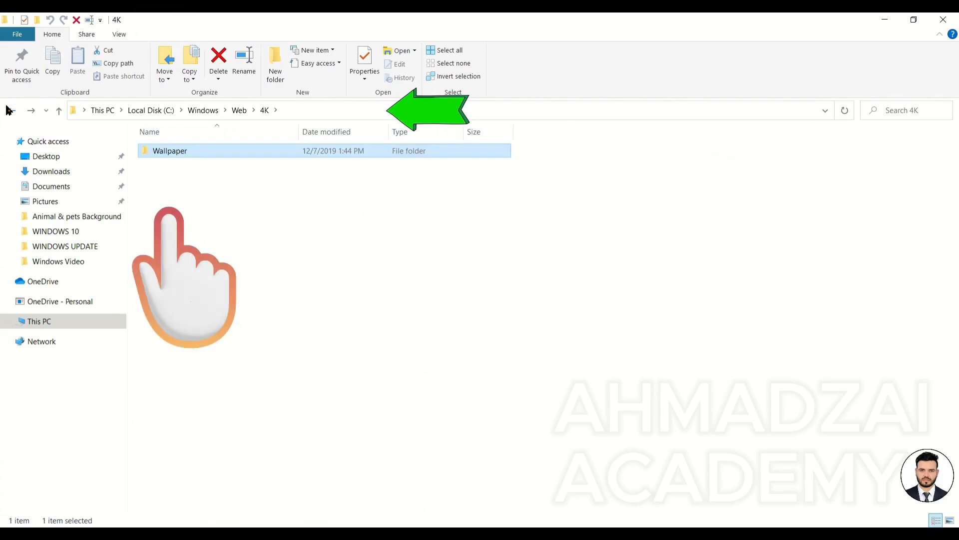
left_click(9, 110)
Step: View the pictures in the Screen folder and in the Flowers, Windows and Windows 10 subfolders of Wallpaper
double_click(161, 164)
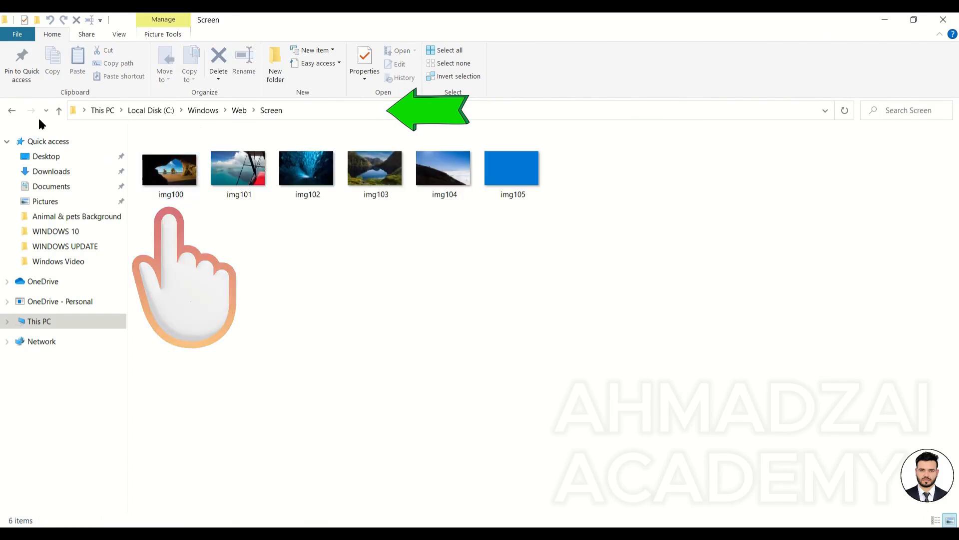
left_click(12, 110)
double_click(150, 175)
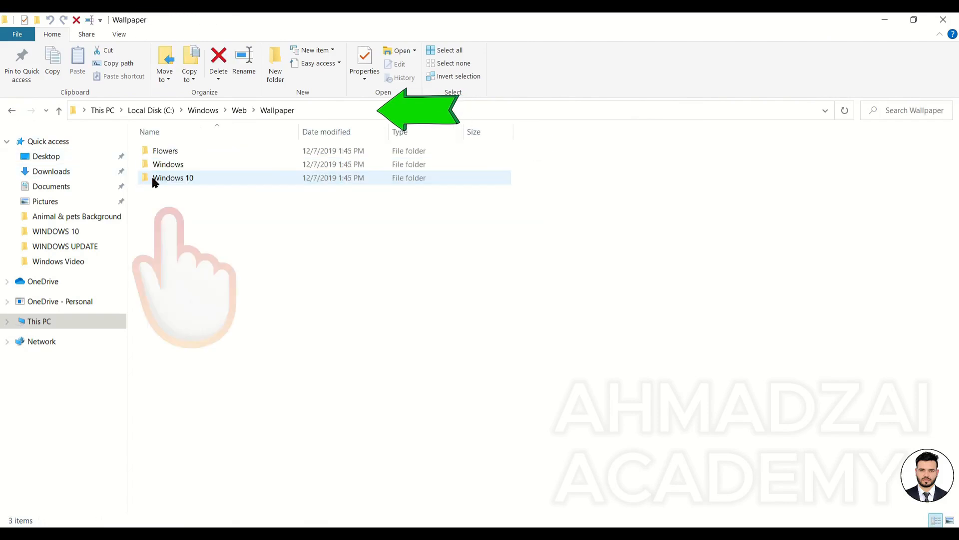
double_click(199, 150)
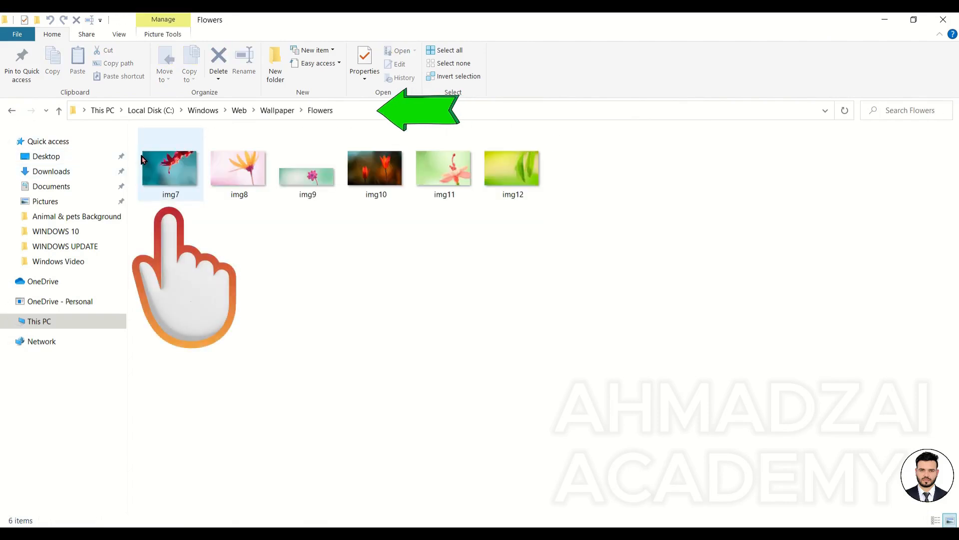
left_click(12, 110)
double_click(158, 162)
left_click(12, 110)
double_click(164, 179)
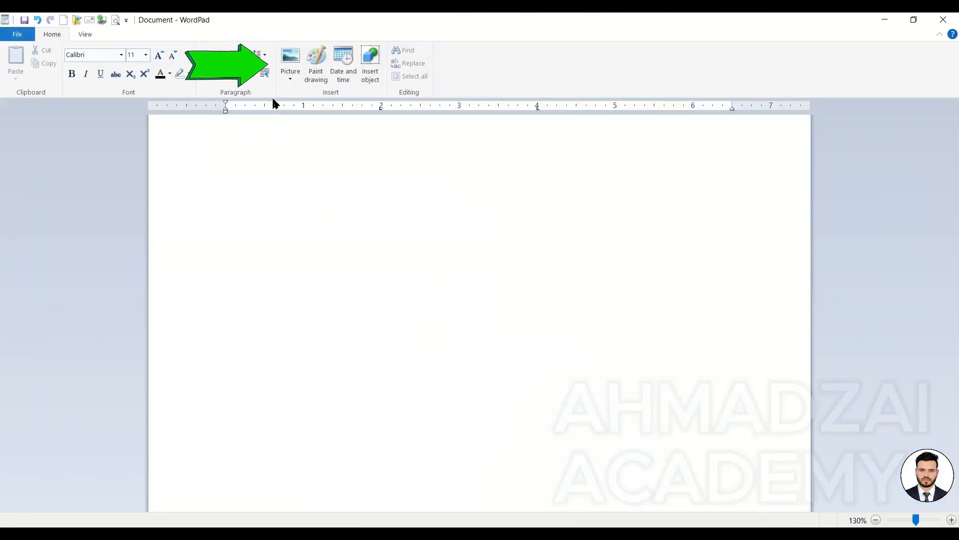
left_click(290, 78)
left_click(295, 91)
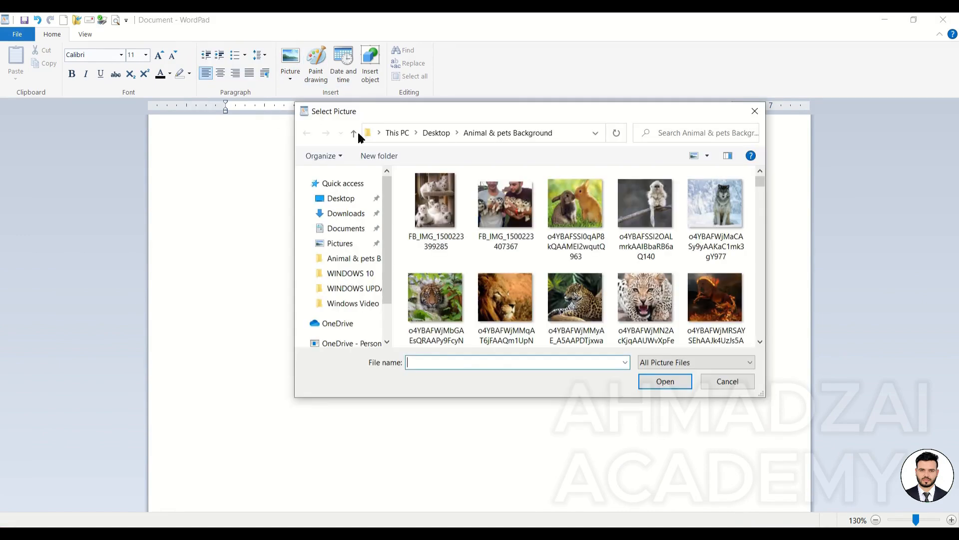
left_click(341, 198)
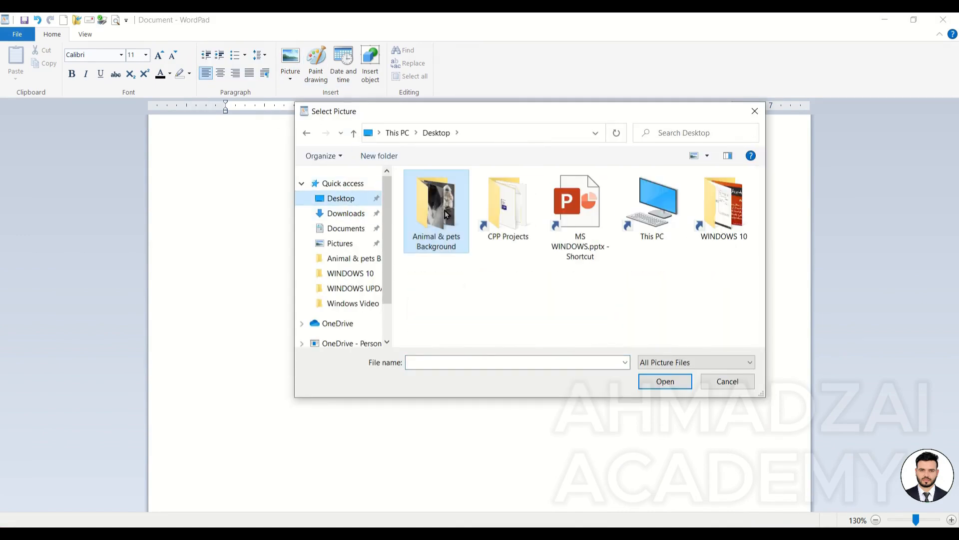
double_click(446, 213)
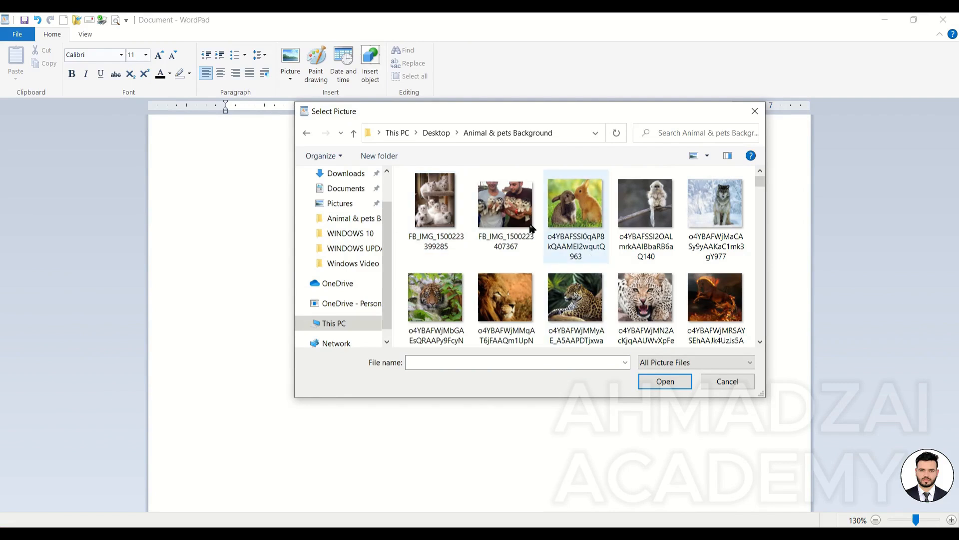
left_click(430, 204)
left_click(664, 382)
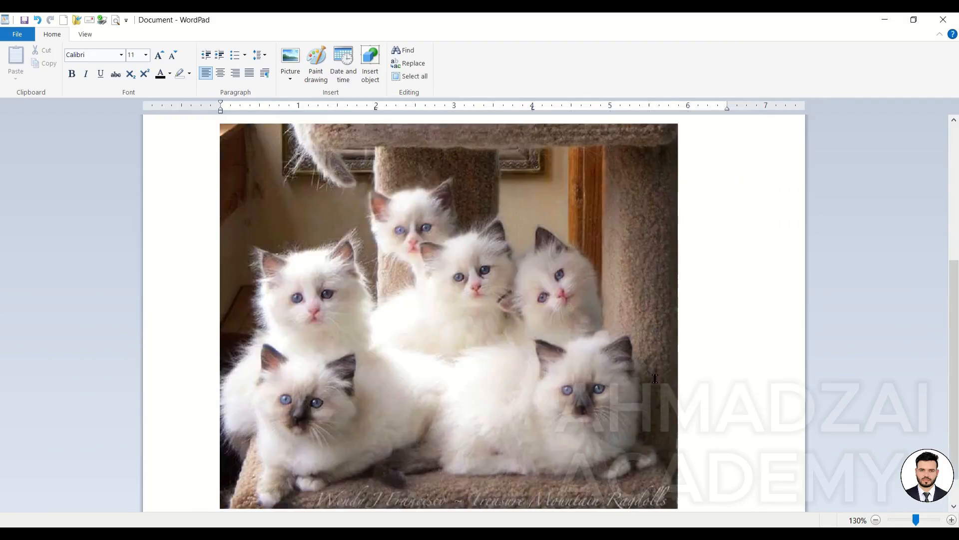
Step: Select the kitten picture and reduce its height slightly using its edge handles
scroll(549, 296, "down", 6)
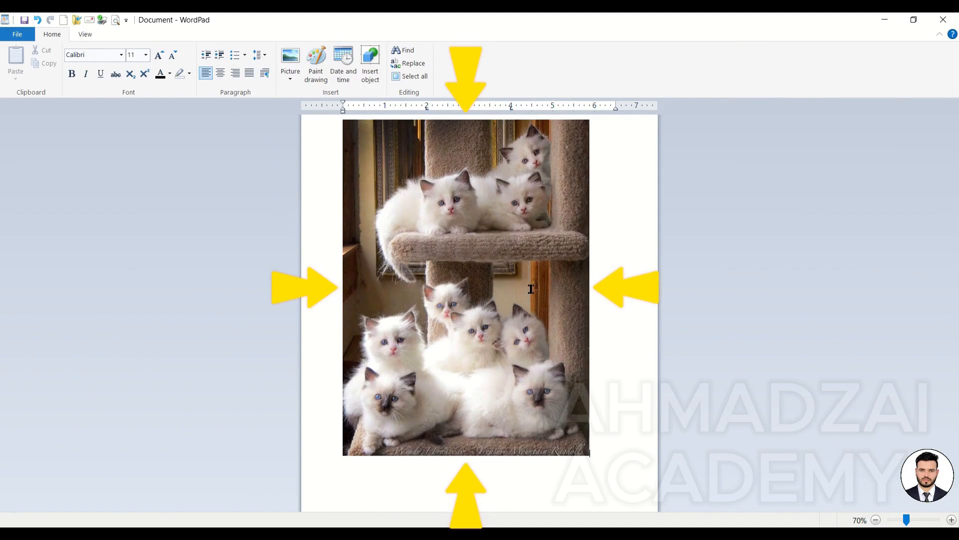
left_click(476, 274)
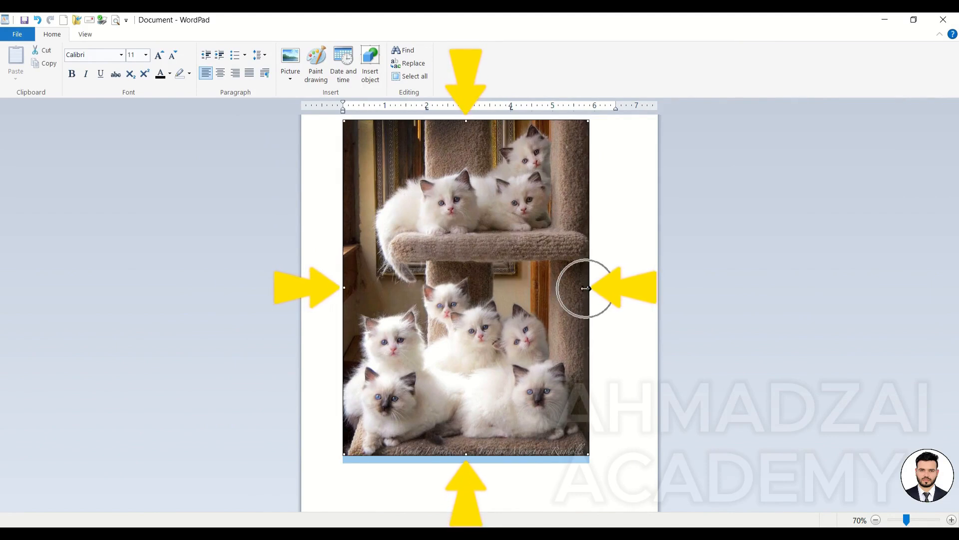
mouse_move(588, 287)
left_mouse_down()
mouse_move(465, 288)
mouse_move(588, 298)
left_mouse_up()
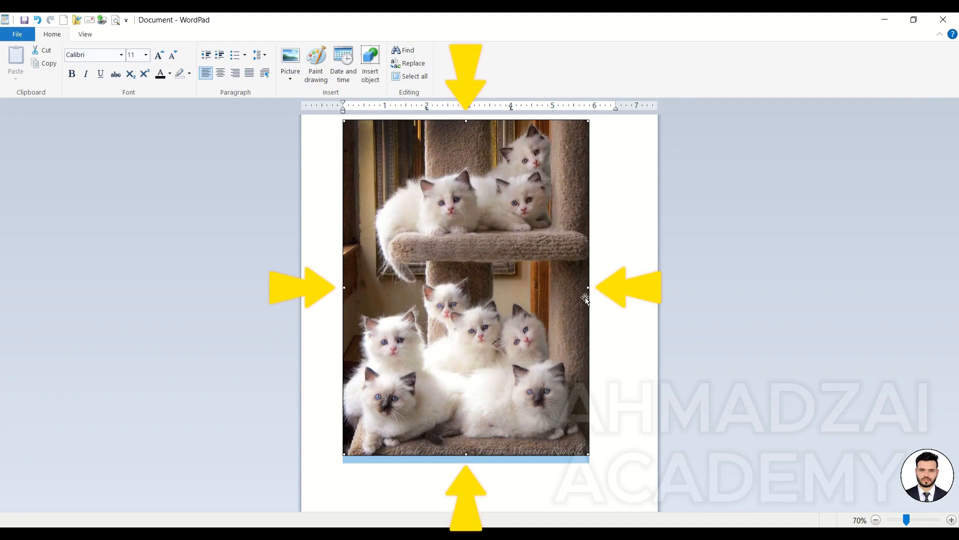
left_click_drag(466, 454, 466, 429)
left_click(465, 124)
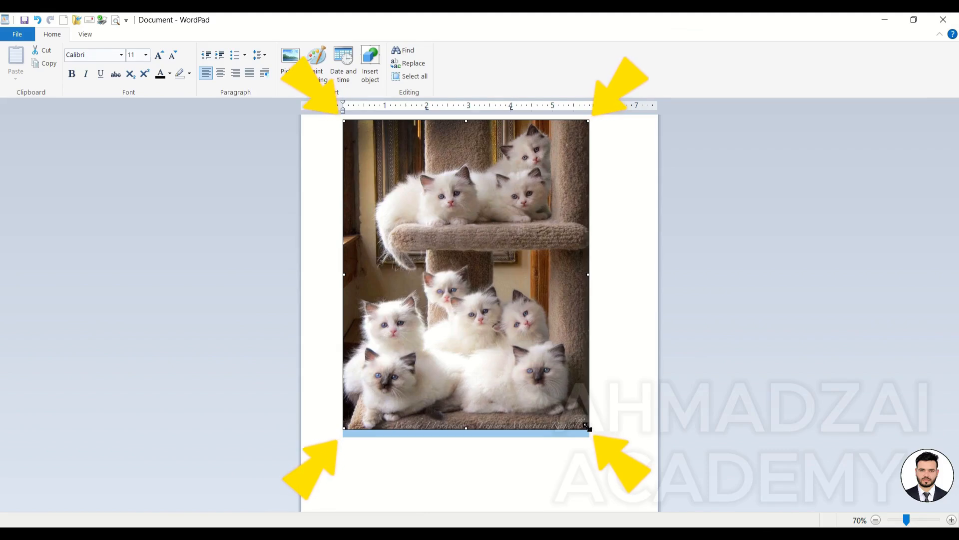
Step: Fine-tune the kitten picture's size with its corner and side handles to about 5.8 inches wide
left_click_drag(588, 429, 425, 263)
left_click_drag(551, 430, 521, 360)
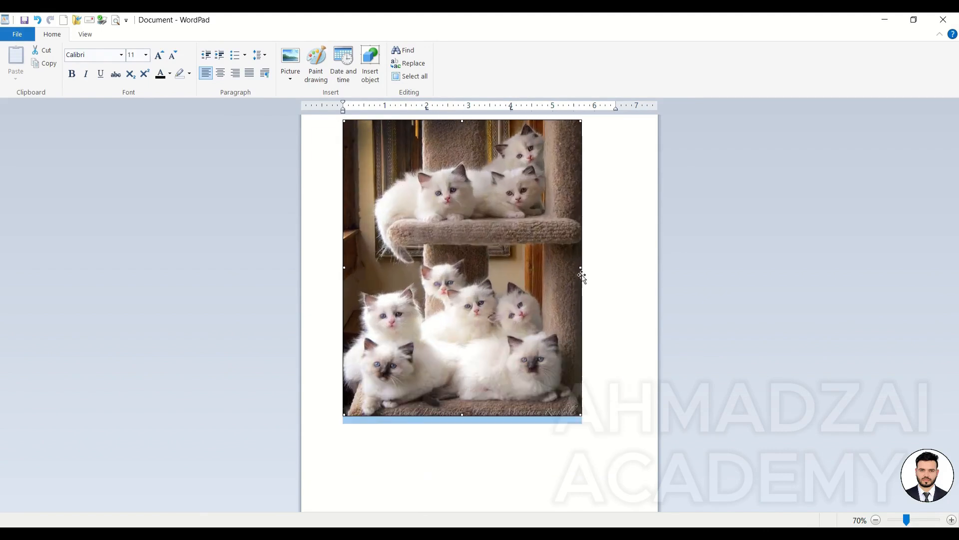
mouse_move(579, 267)
left_mouse_down()
mouse_move(548, 268)
mouse_move(583, 267)
left_mouse_up()
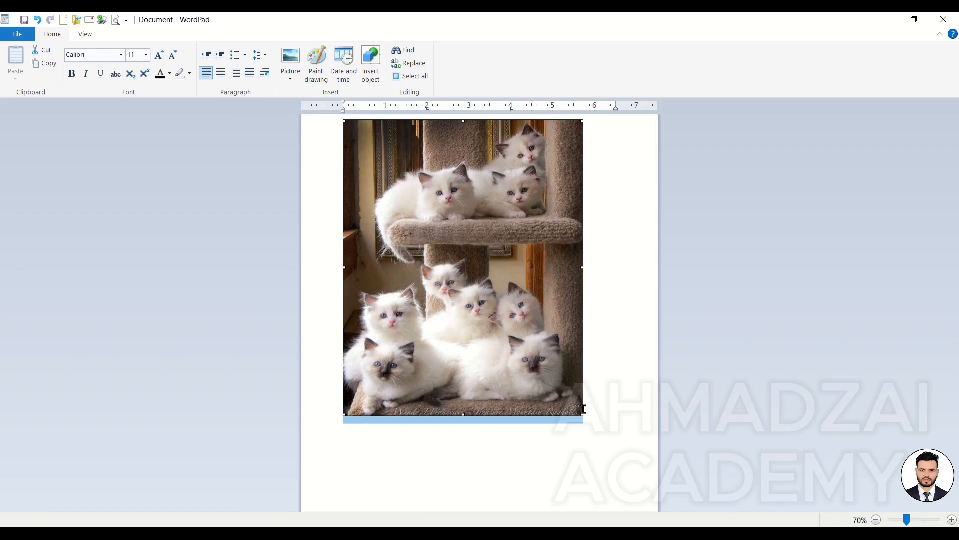
left_click_drag(583, 415, 585, 417)
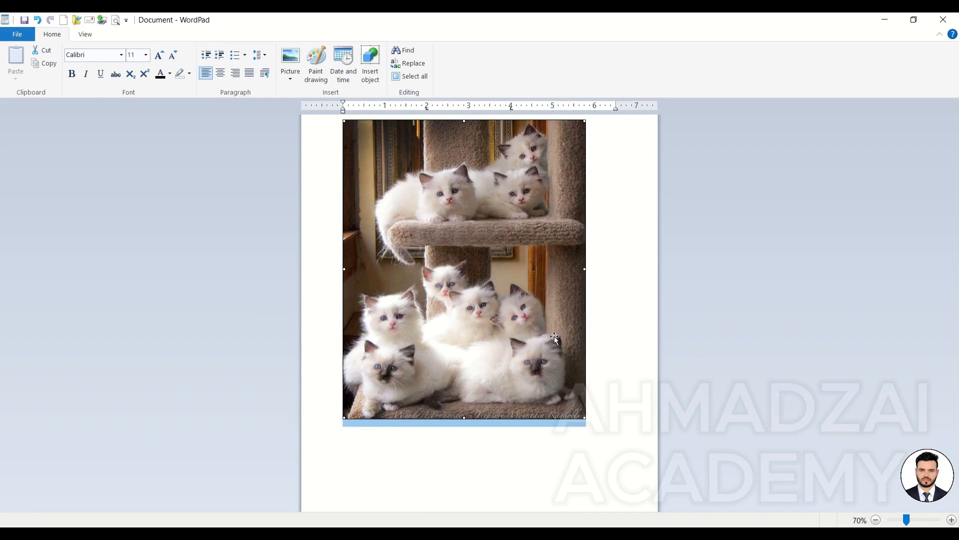
Step: Resize the kitten picture to 50% horizontally with the aspect ratio locked
left_click(298, 79)
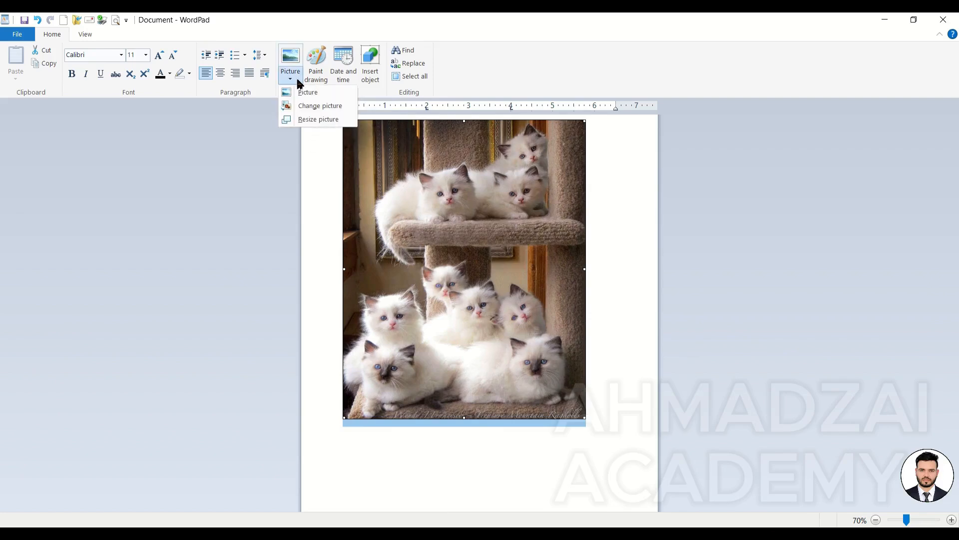
left_click(312, 119)
left_click_drag(223, 83, 764, 103)
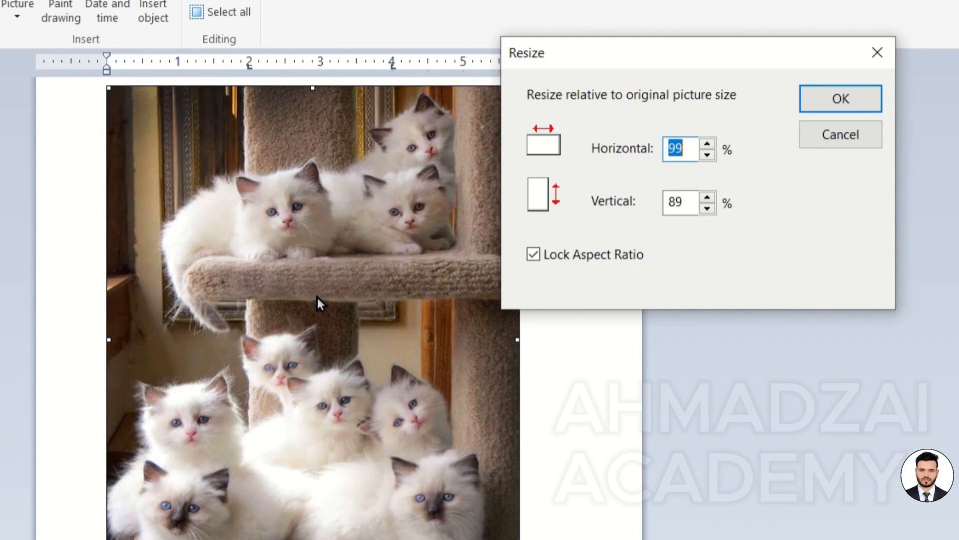
double_click(688, 201)
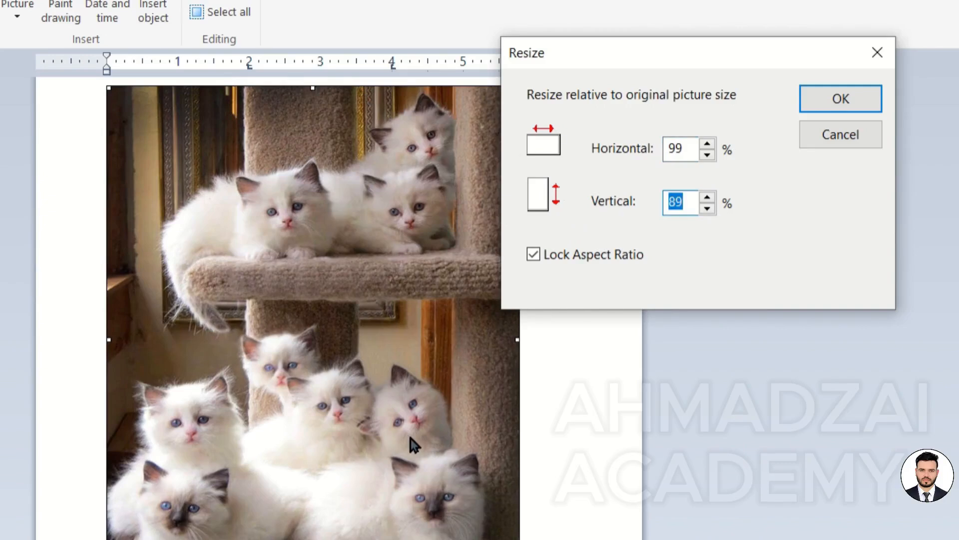
double_click(694, 148)
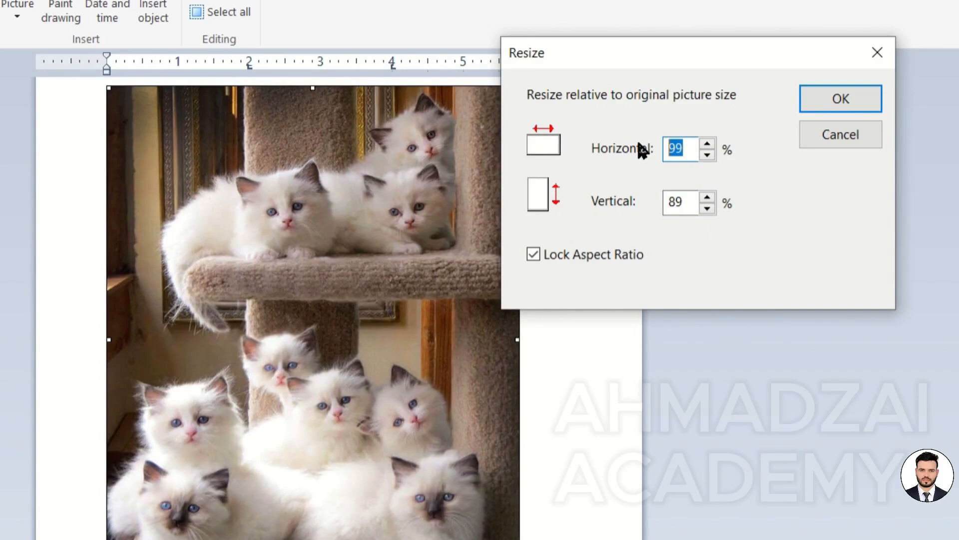
type("50")
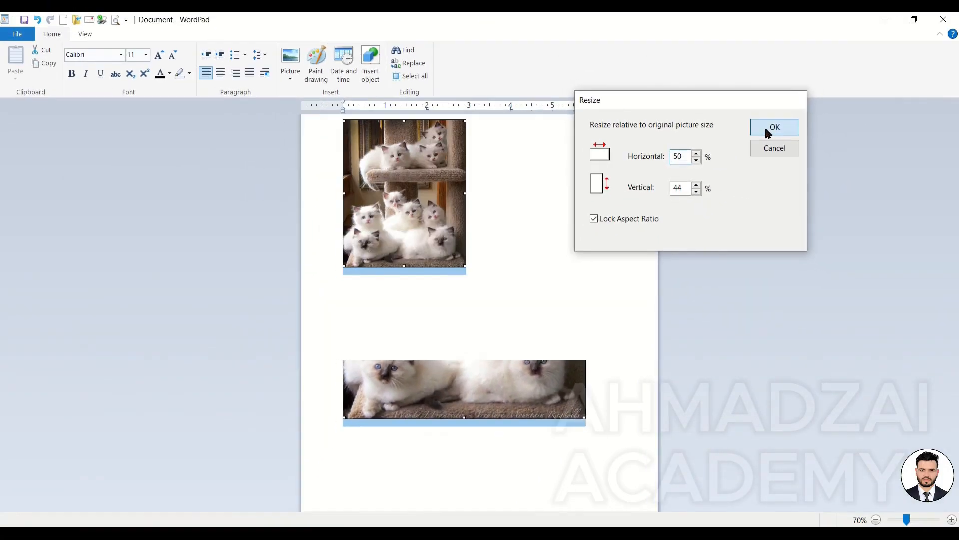
left_click(767, 131)
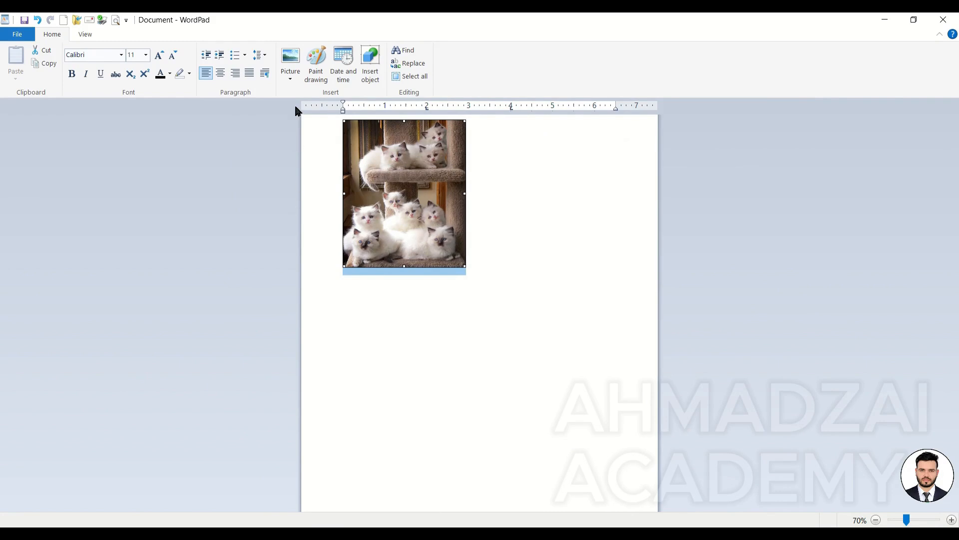
Step: Resize the kitten picture to 70% horizontally, keeping the aspect ratio locked
left_click(291, 76)
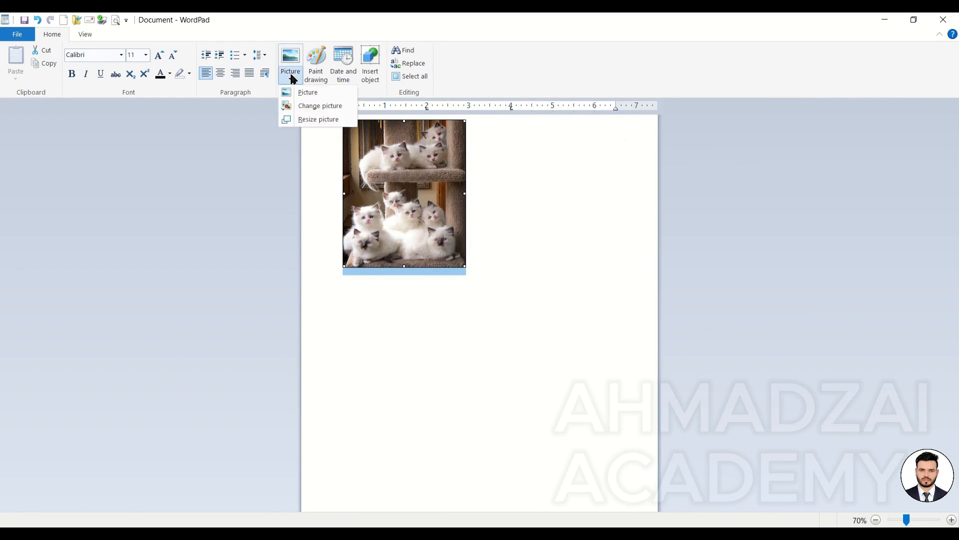
left_click(306, 120)
type("50")
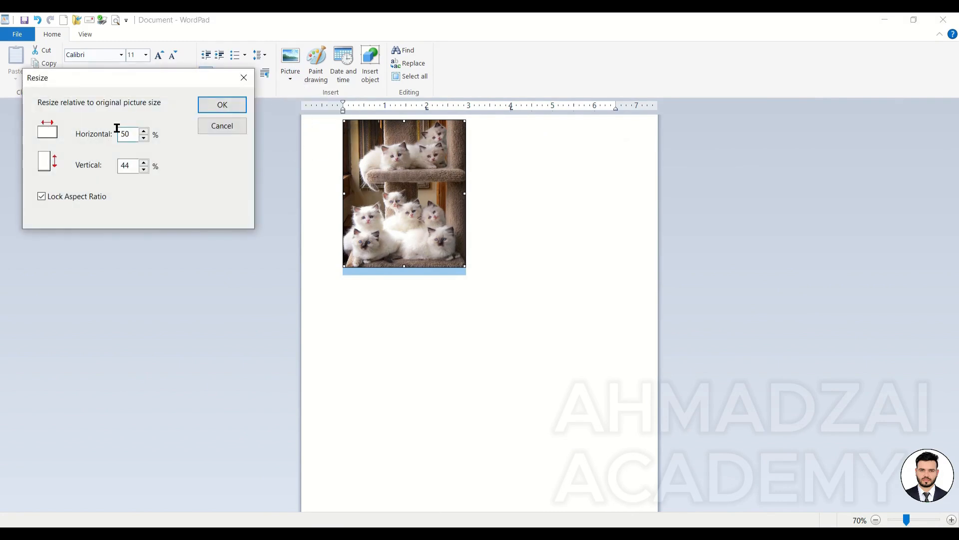
type("70")
left_click(202, 108)
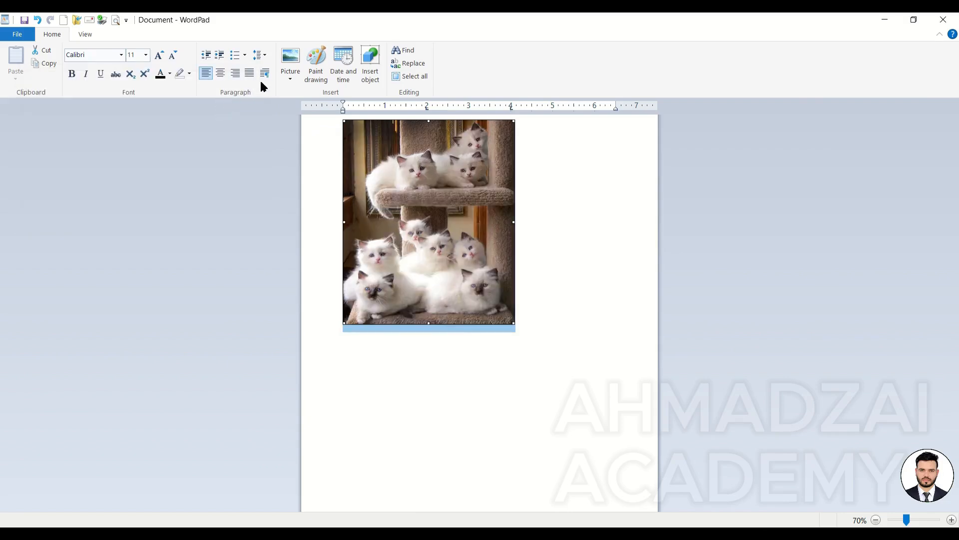
Step: Try resizing the kitten picture to 30% horizontally with the aspect ratio unlocked, and undo the resize
left_click(290, 76)
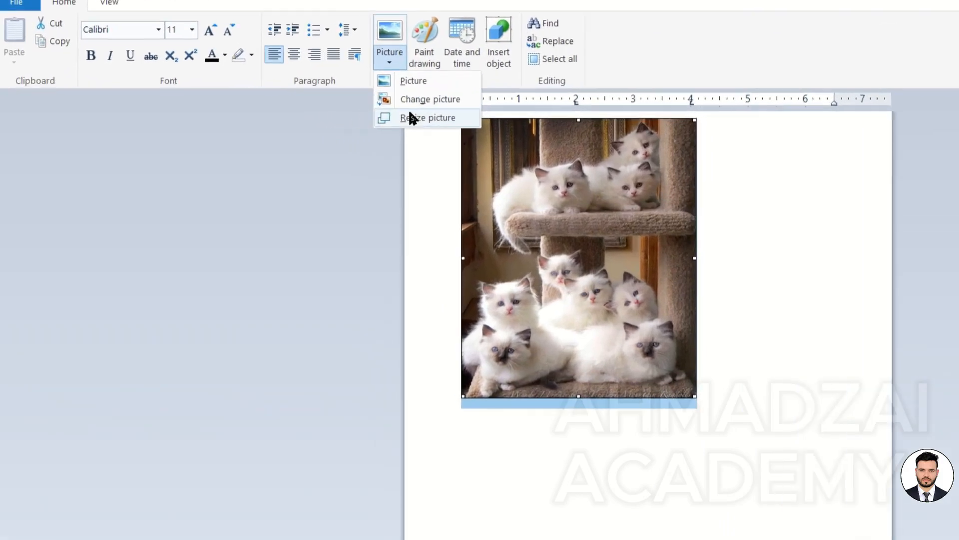
left_click(411, 118)
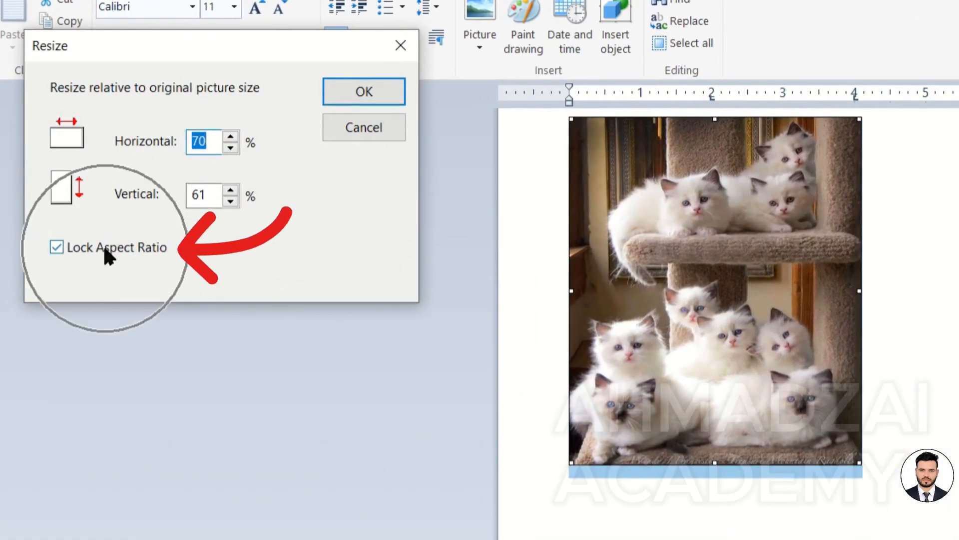
left_click(106, 250)
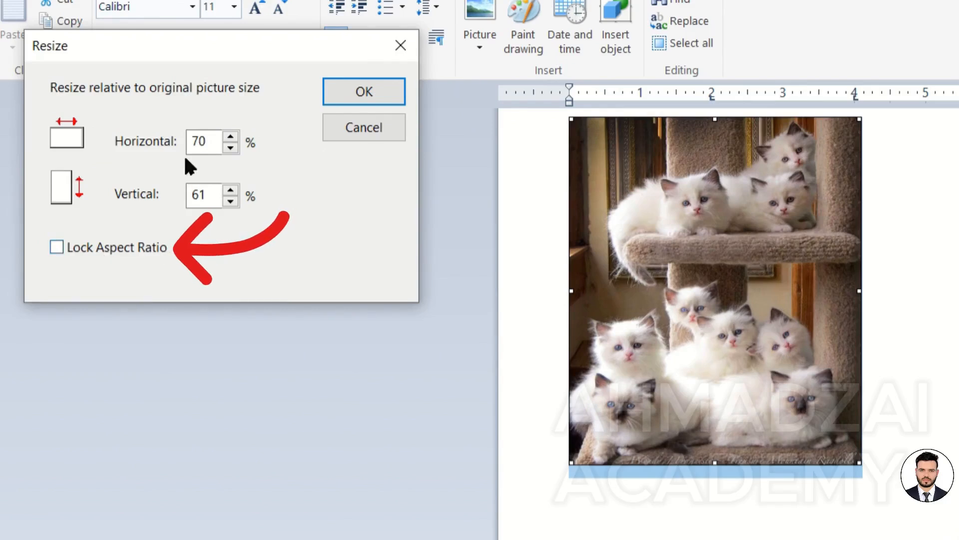
left_click_drag(208, 145, 191, 145)
type("30")
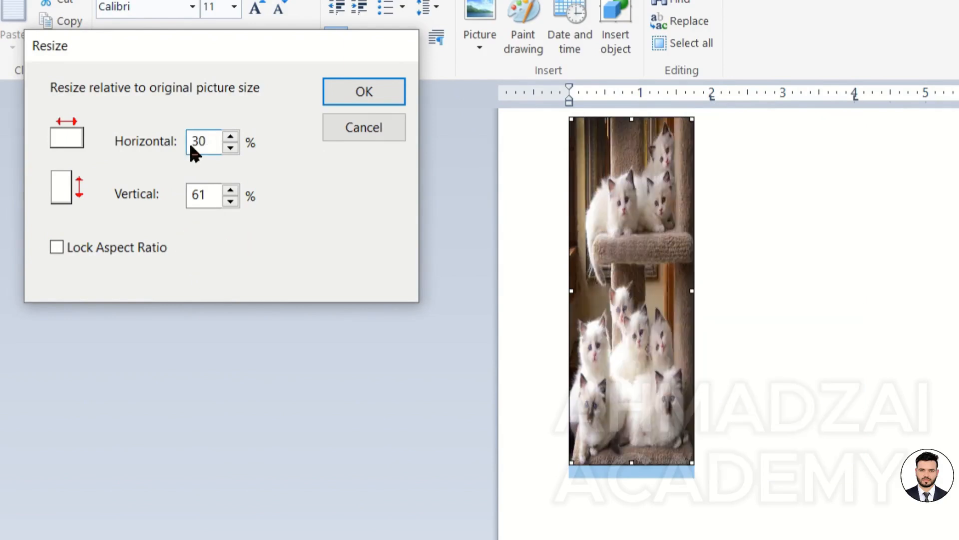
key("Return")
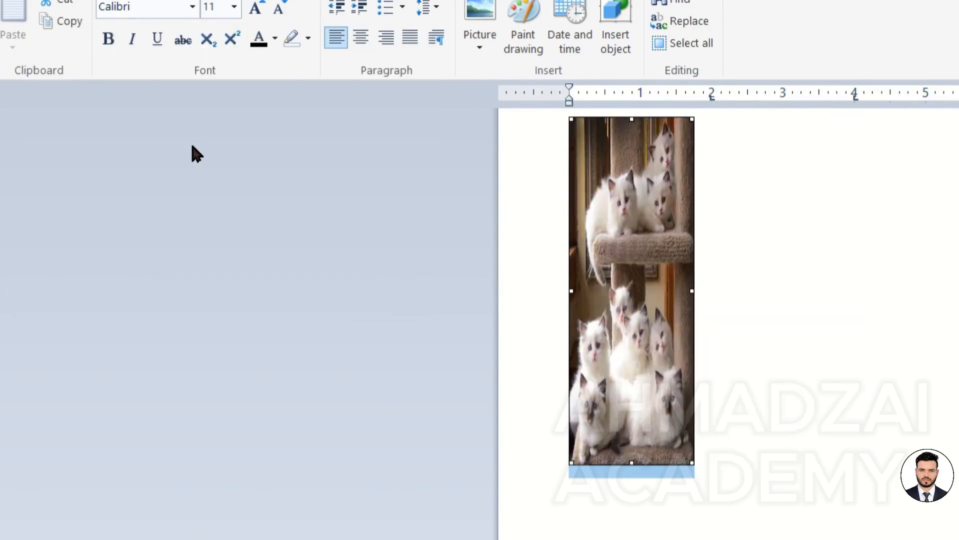
key("ctrl+z")
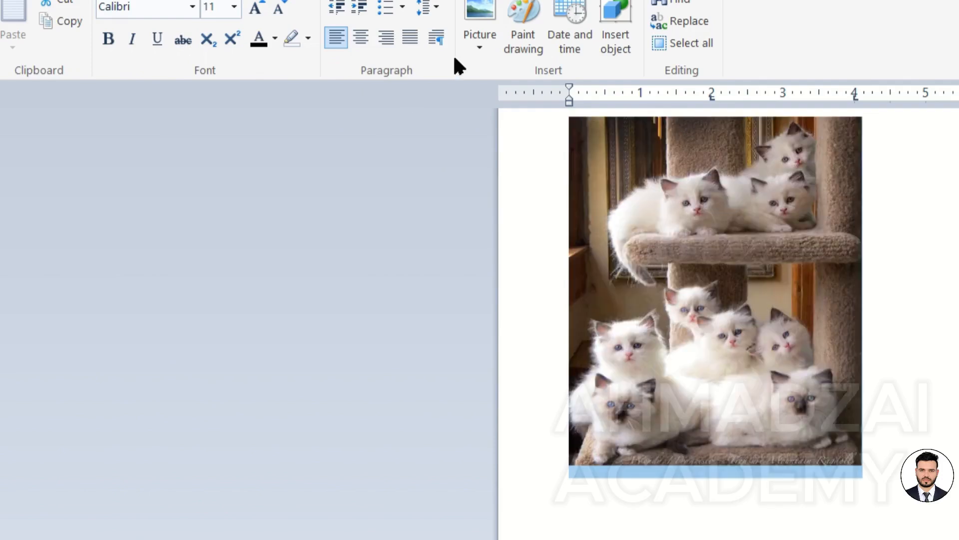
Step: Try resizing the kitten picture to 30% vertically with the aspect ratio unlocked, and undo the resize
left_click(475, 48)
left_click(492, 116)
left_click(143, 248)
double_click(202, 193)
type("30")
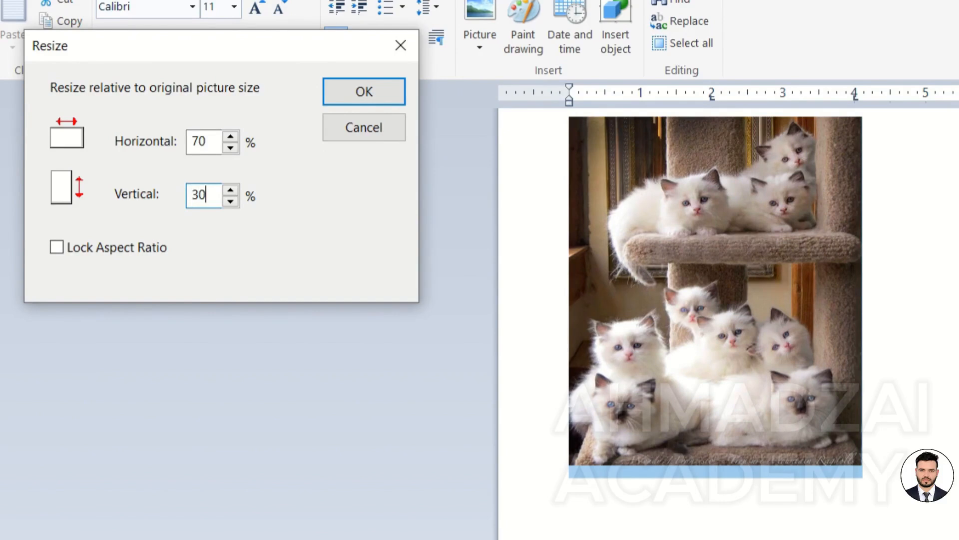
key("Return")
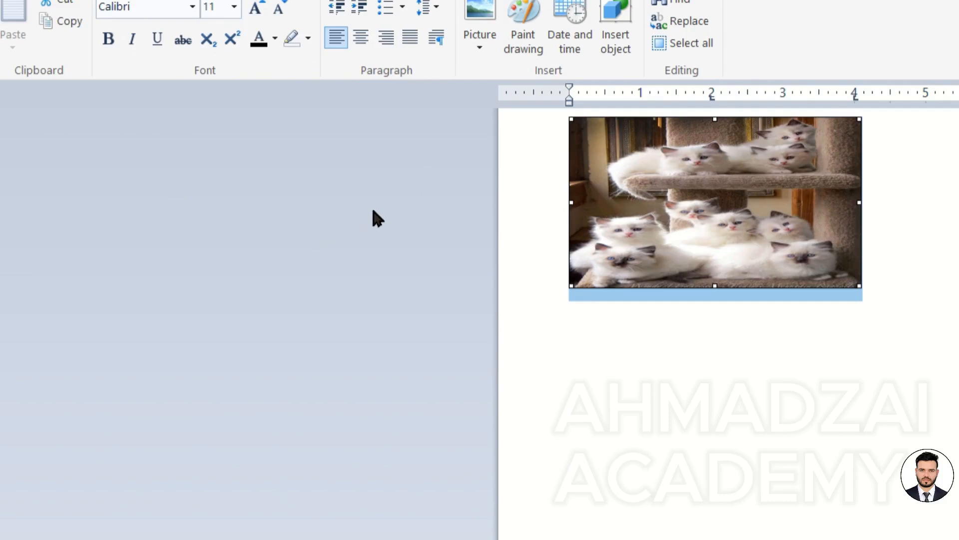
key("ctrl+z")
Step: Add a new line below the kitten picture and insert the wolf picture from the Animal & pets Background folder there
left_click(873, 330)
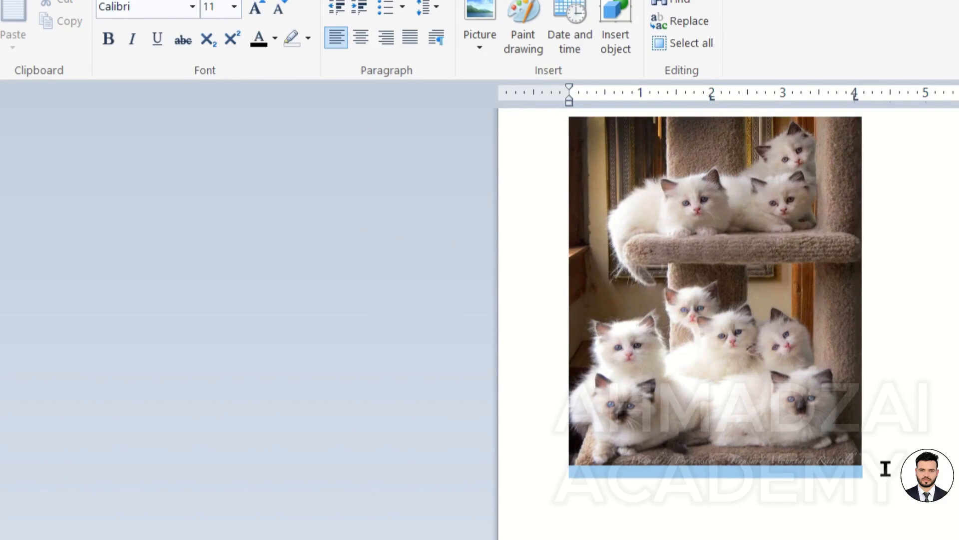
key("Return")
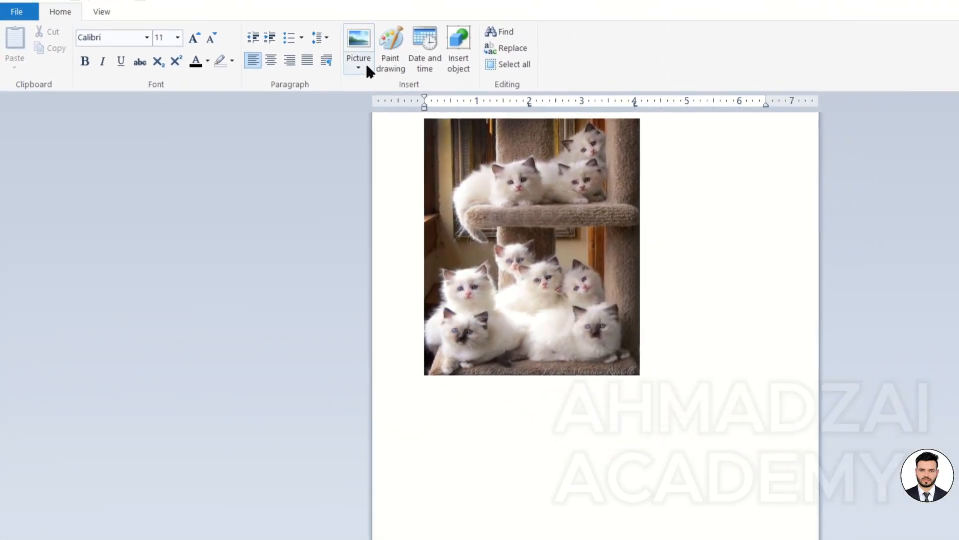
left_click(367, 70)
left_click(373, 84)
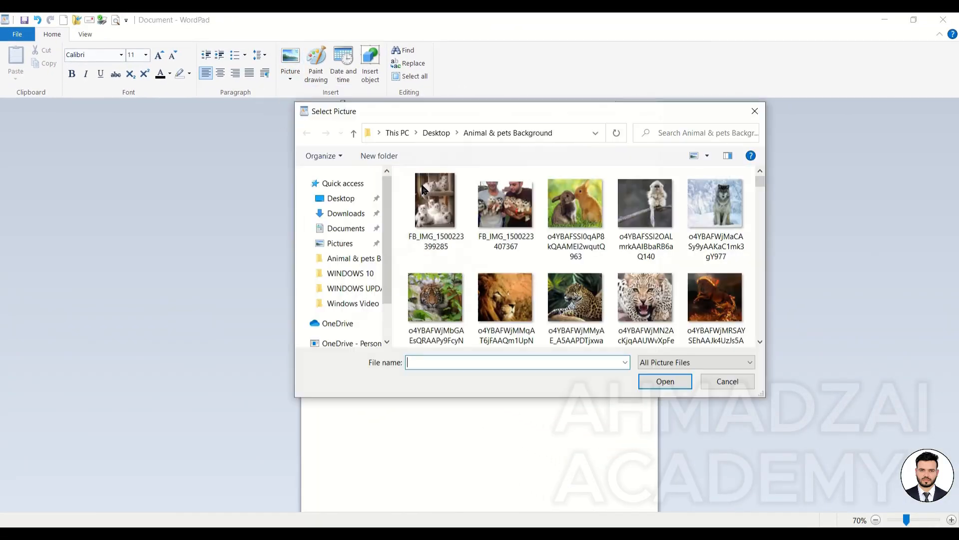
double_click(704, 210)
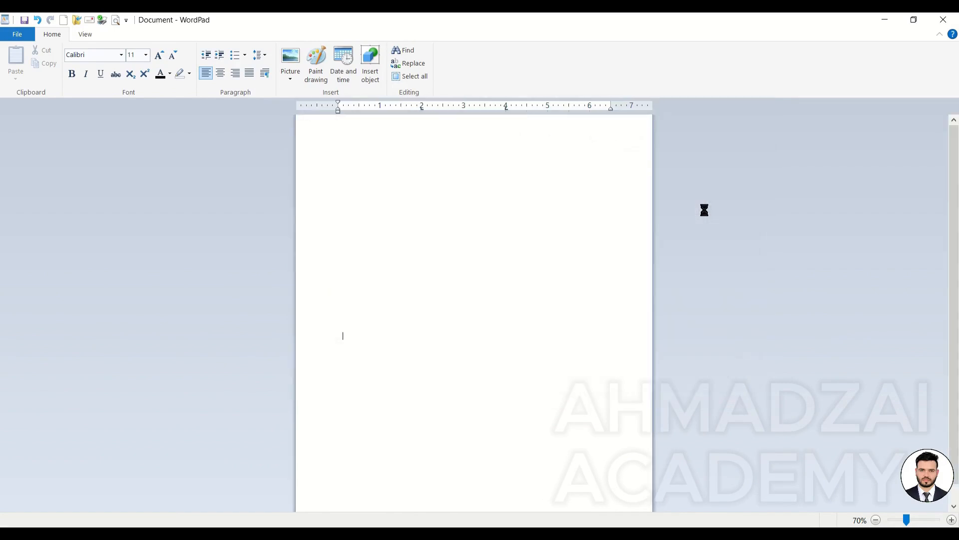
scroll(598, 235, "up", 5)
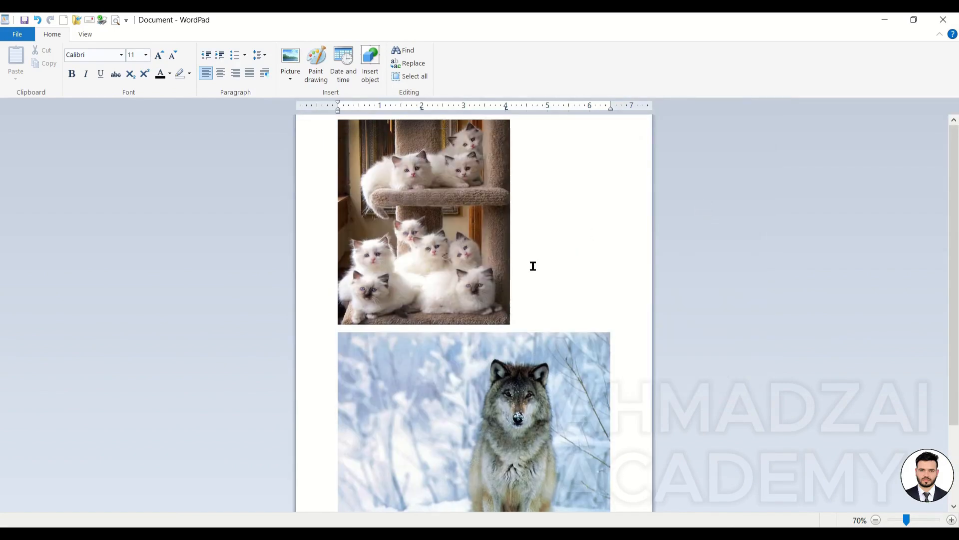
Step: Change the kitten picture to the wolf picture from the Animal & pets Background folder
left_click(463, 255)
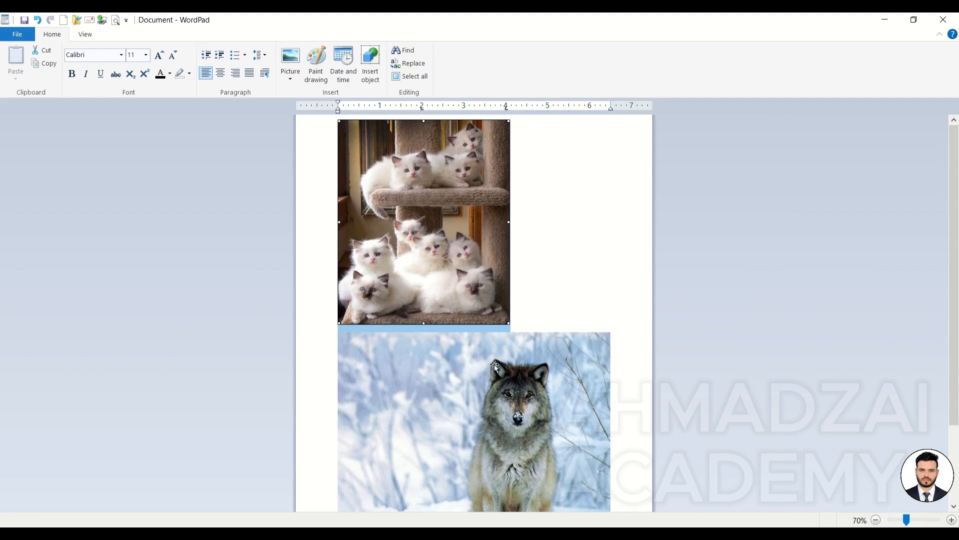
left_click(287, 75)
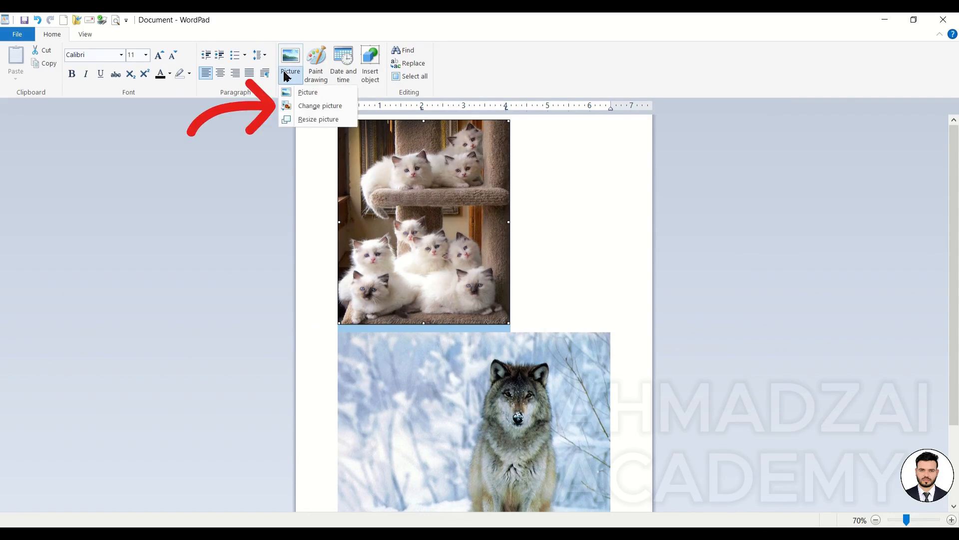
left_click(313, 106)
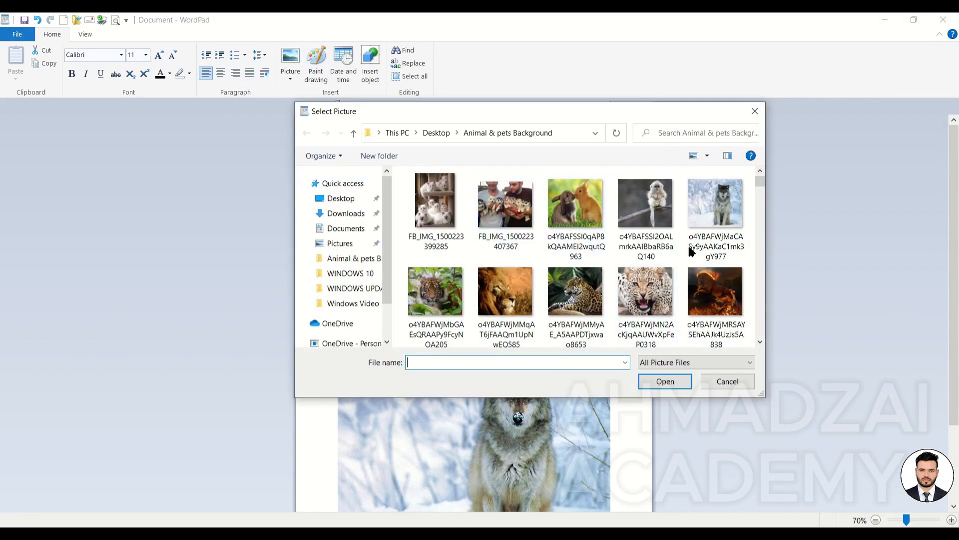
double_click(710, 197)
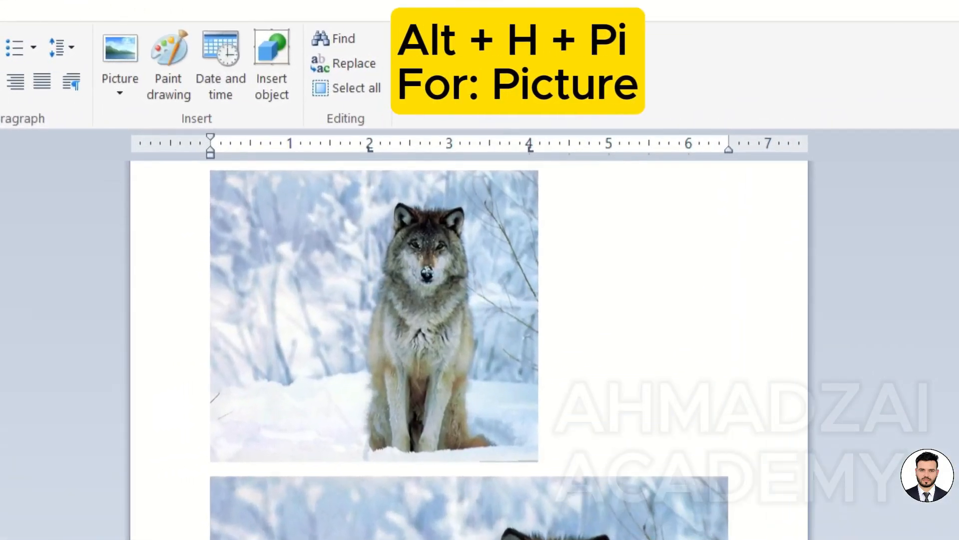
Step: Show the picture commands for inserting, changing and resizing using their keyboard access keys
key("alt+h")
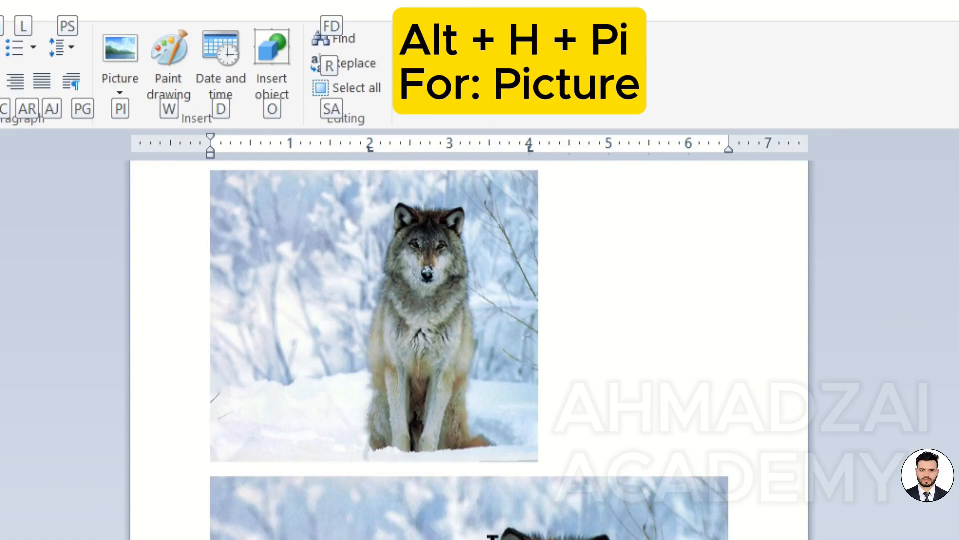
key("p")
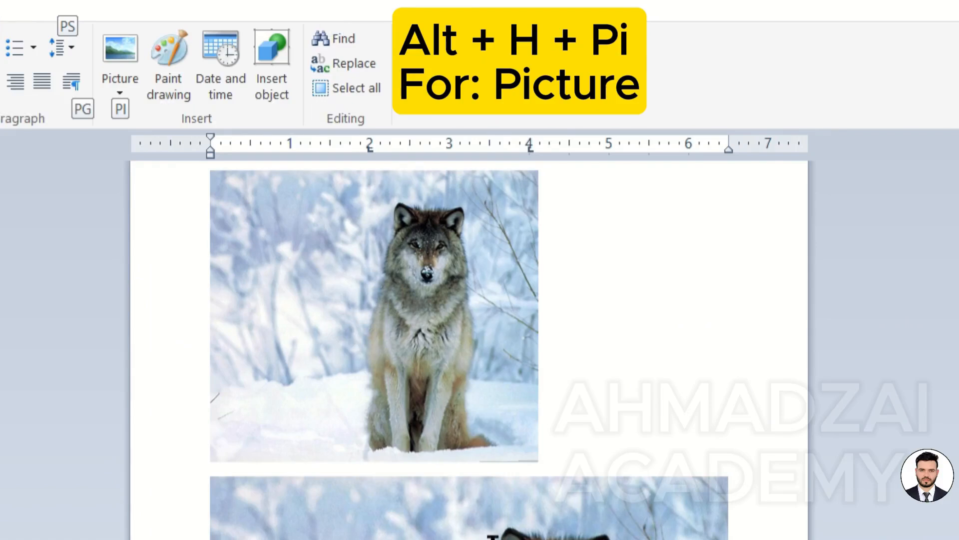
key("i")
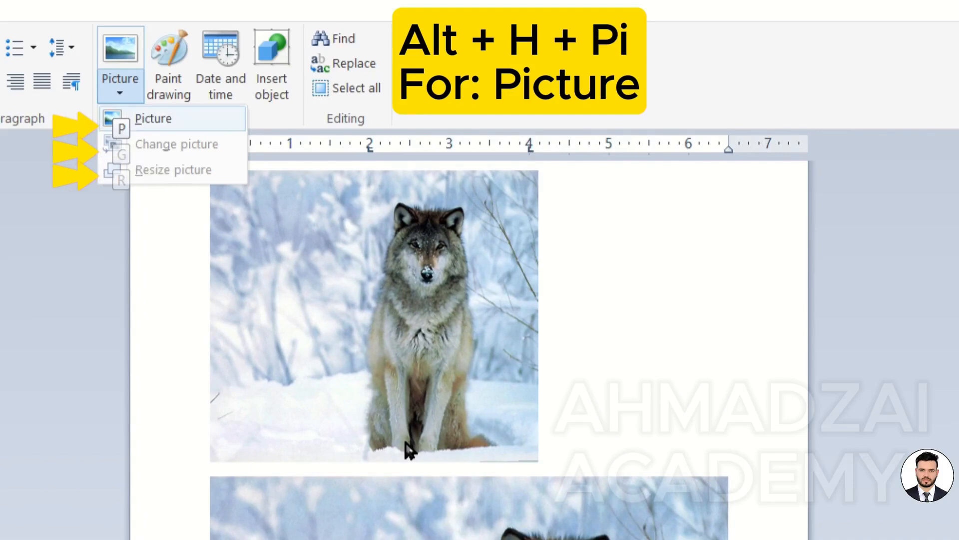
key("p")
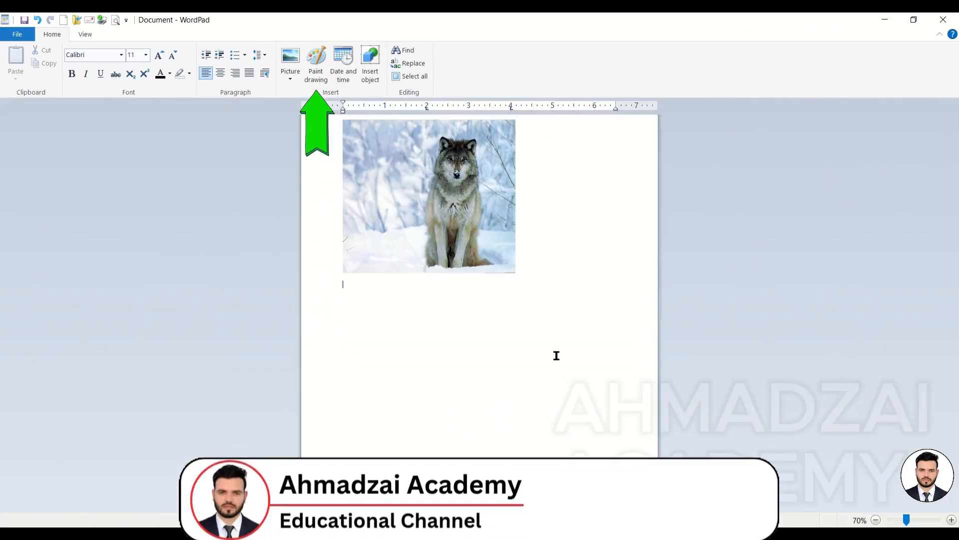
Step: Delete the remaining wolf picture to empty the document and set the page zoom to 100%
key("Delete")
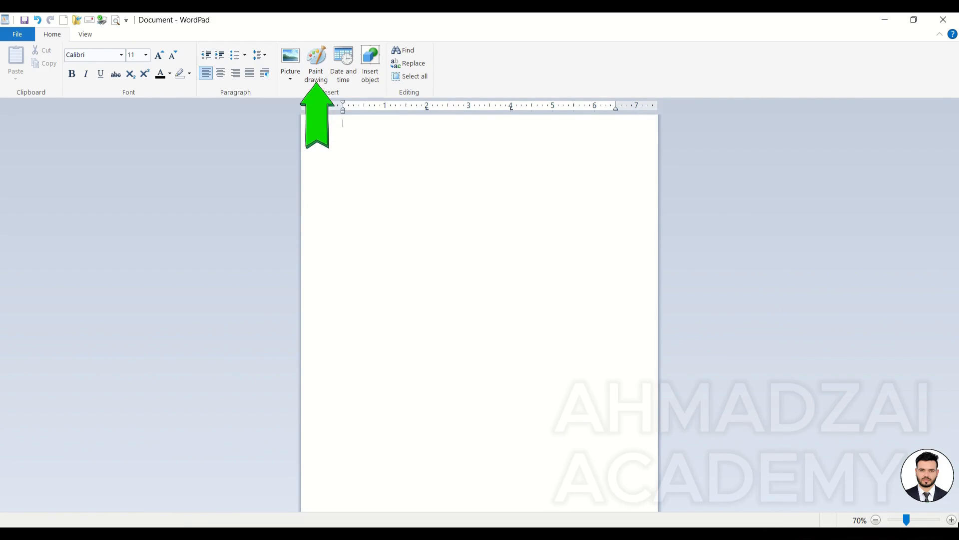
left_click(952, 519)
left_click(951, 519)
left_click(952, 520)
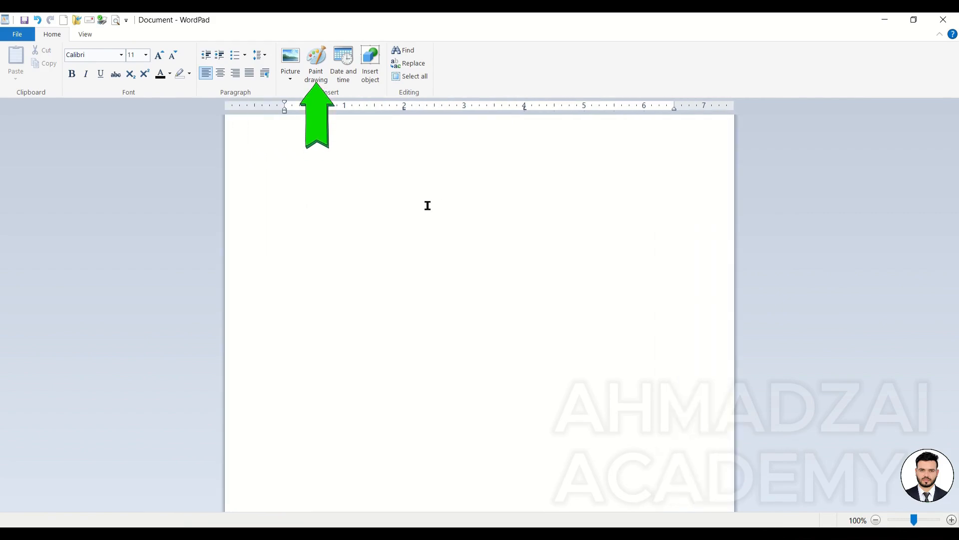
Step: Insert a Paint drawing, maximize its Paint window and enlarge the canvas to 250% with the aspect ratio maintained
left_click(315, 76)
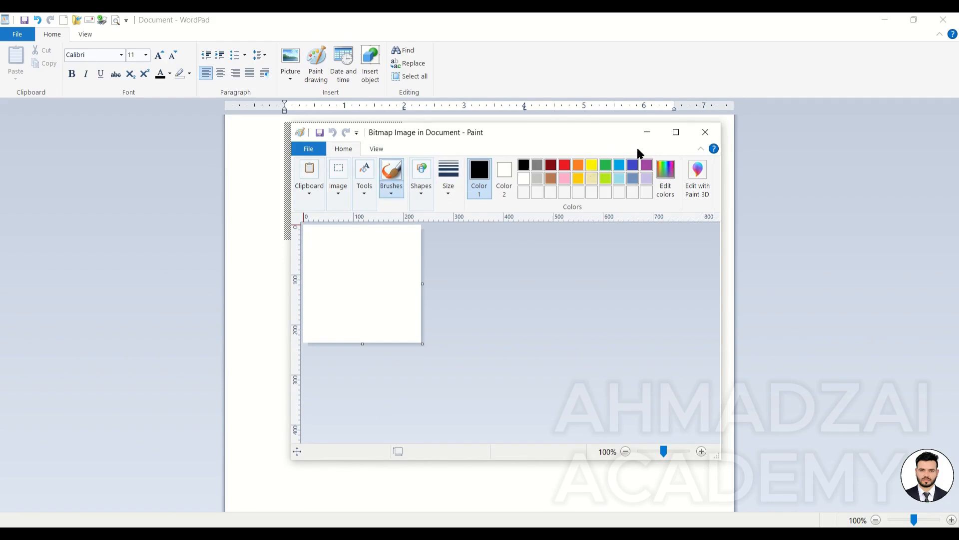
left_click(670, 134)
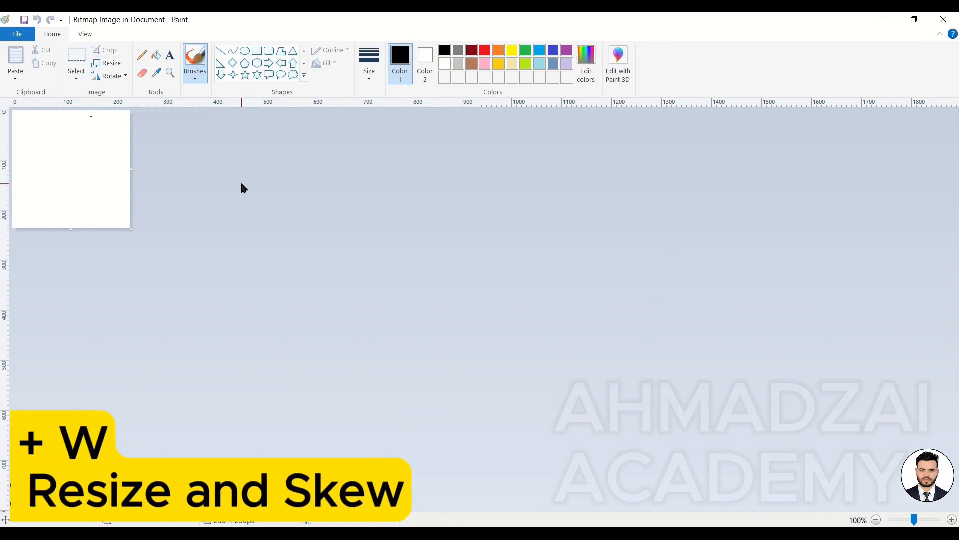
key("ctrl+w")
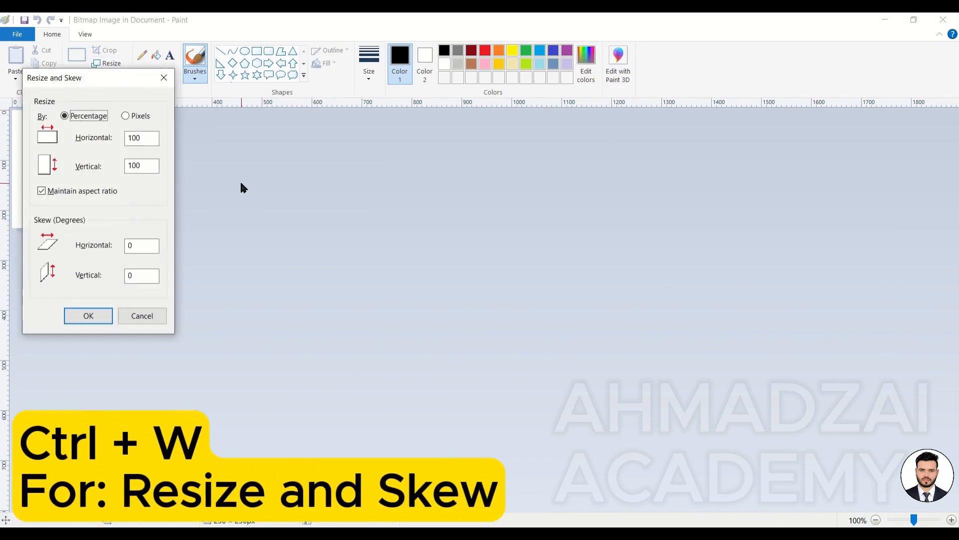
left_click_drag(98, 77, 350, 98)
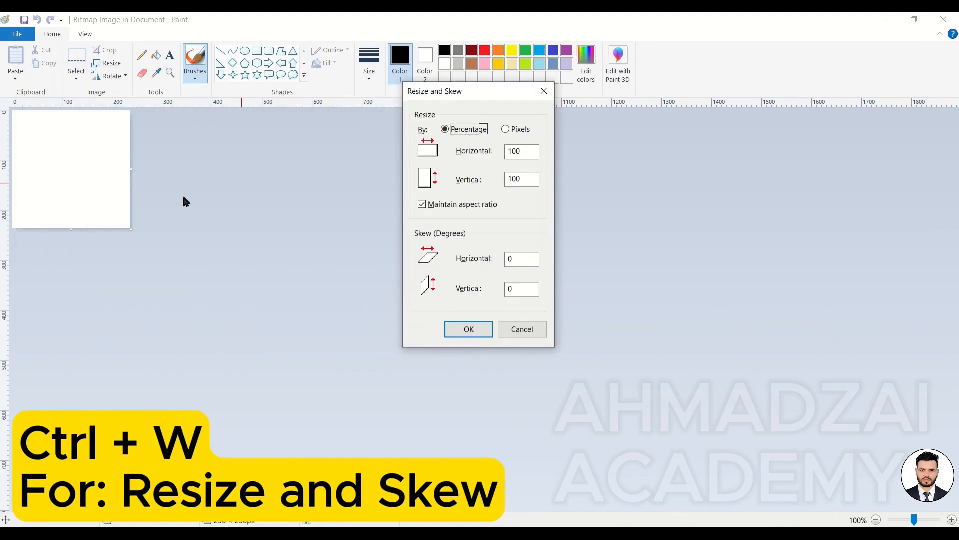
left_click_drag(522, 153, 509, 149)
type("250")
left_click(481, 332)
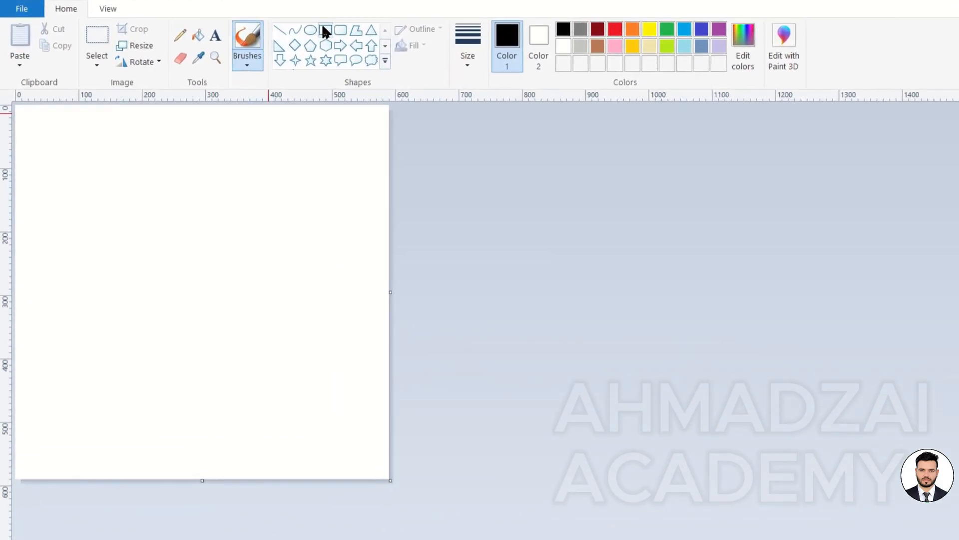
Step: Draw a rectangle about 495 px wide in the canvas's lower half and a downward-bowing curve between its upper corners
left_click(360, 19)
mouse_move(46, 324)
left_mouse_down()
mouse_move(325, 445)
mouse_move(410, 509)
left_mouse_up()
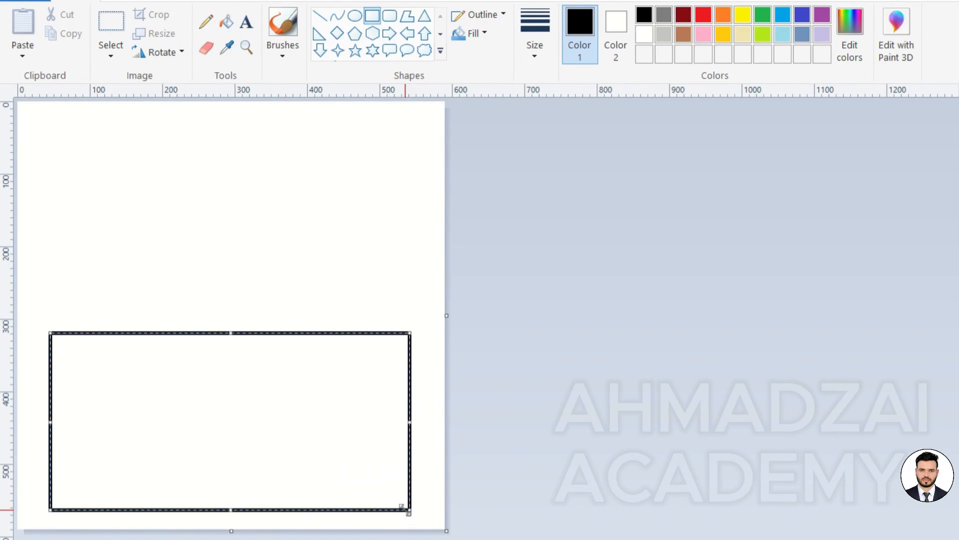
left_click(338, 22)
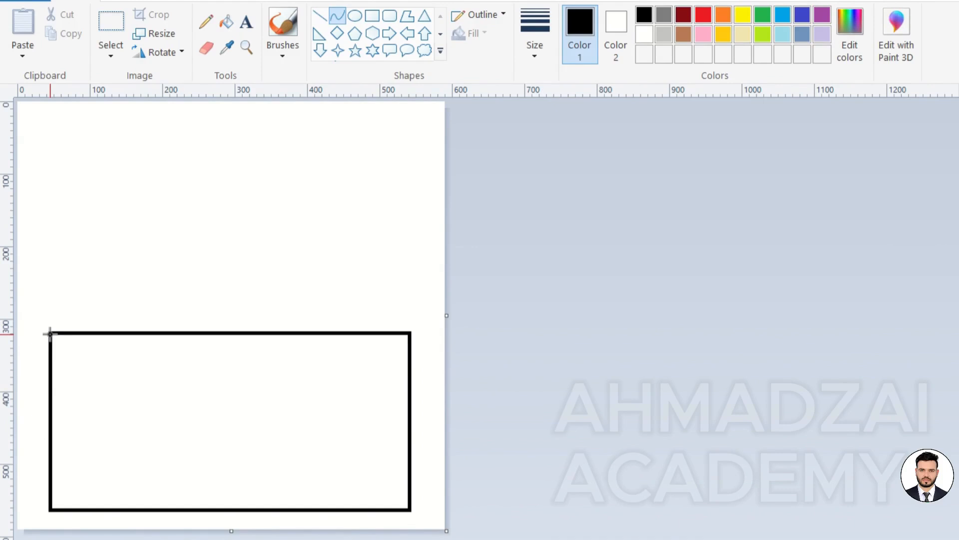
left_click_drag(51, 332, 408, 332)
left_click_drag(272, 367, 224, 482)
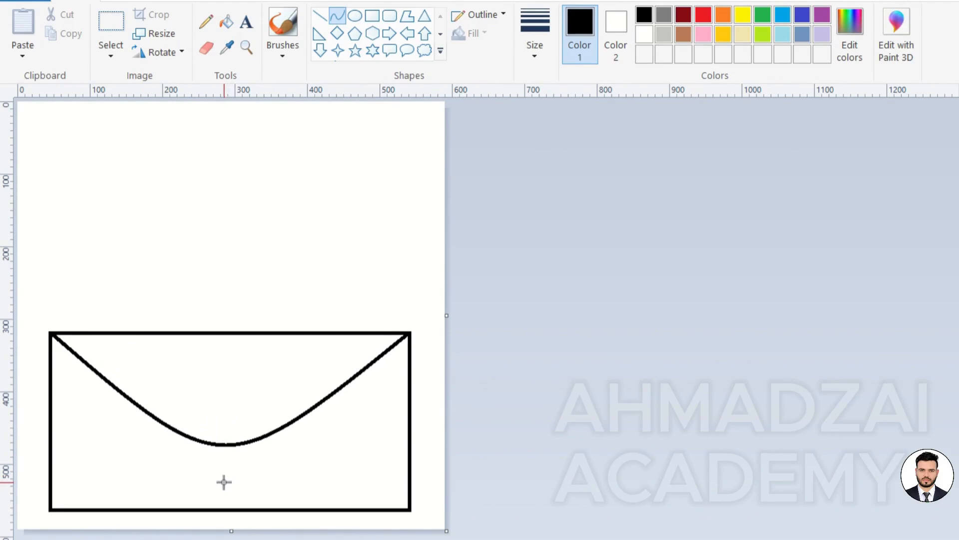
Step: Draw a second curve between the rectangle's upper corners, bowing upward to form the envelope's open flap
left_click(323, 17)
left_click(334, 16)
left_click_drag(52, 333, 409, 332)
left_click_drag(263, 324, 238, 176)
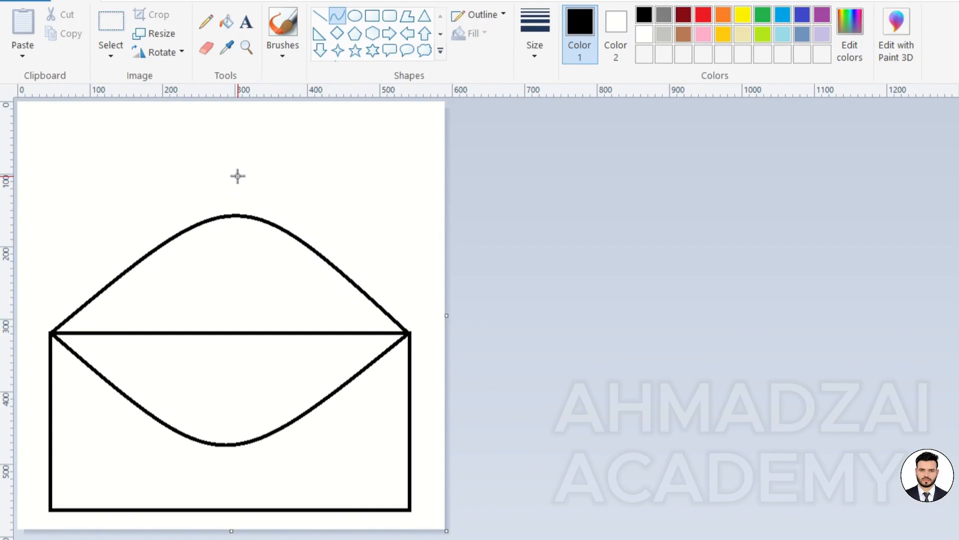
Step: Fill the background green and the envelope's lower body gold, and close Paint to return to the WordPad document
left_click(227, 22)
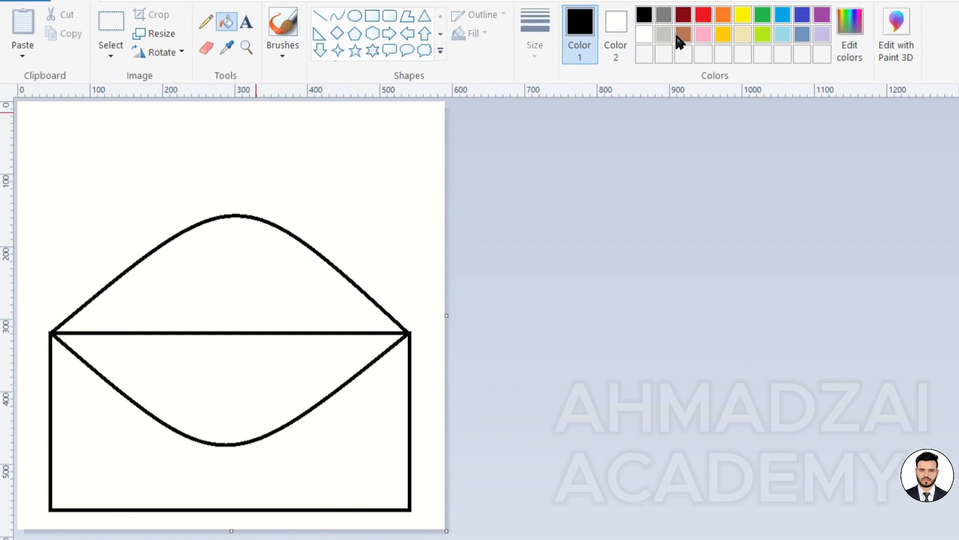
left_click(762, 15)
left_click(402, 137)
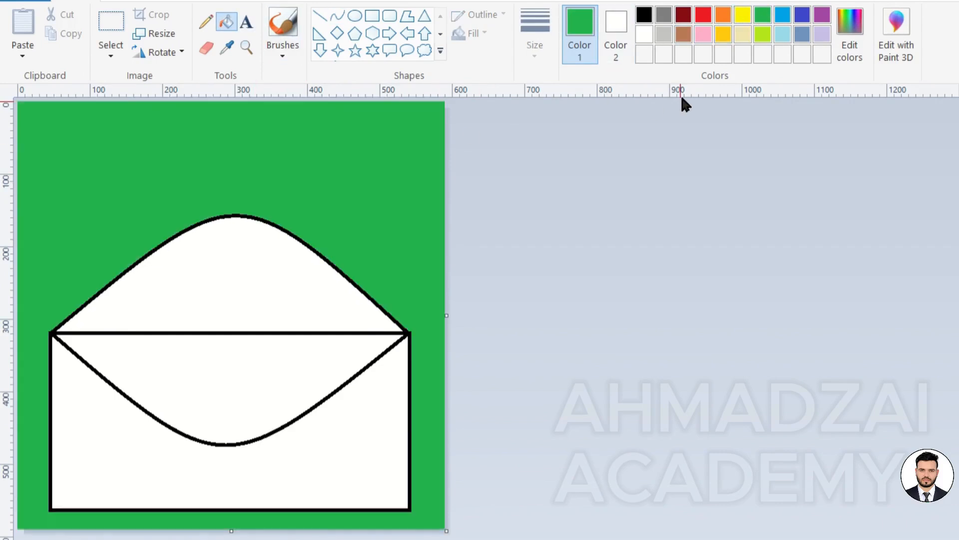
left_click(722, 36)
left_click(370, 425)
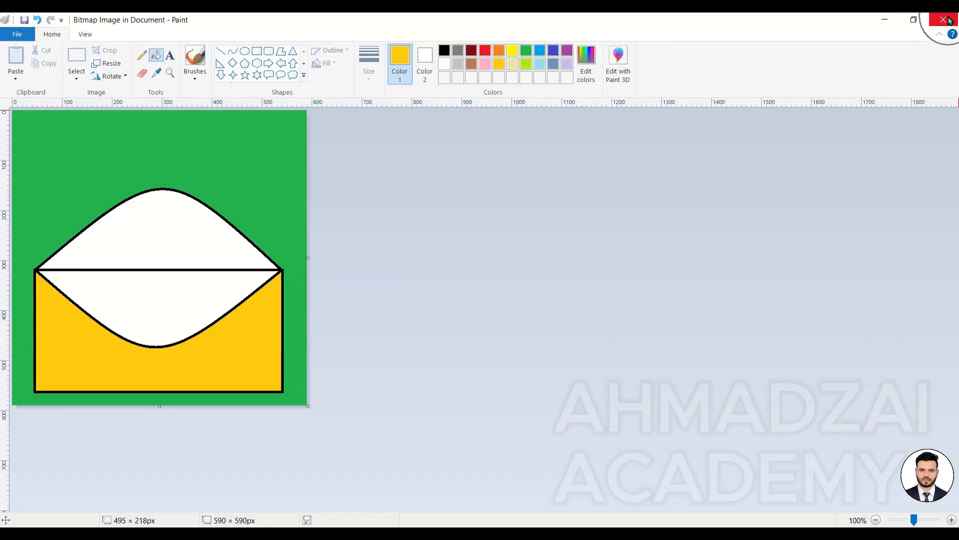
left_click(949, 20)
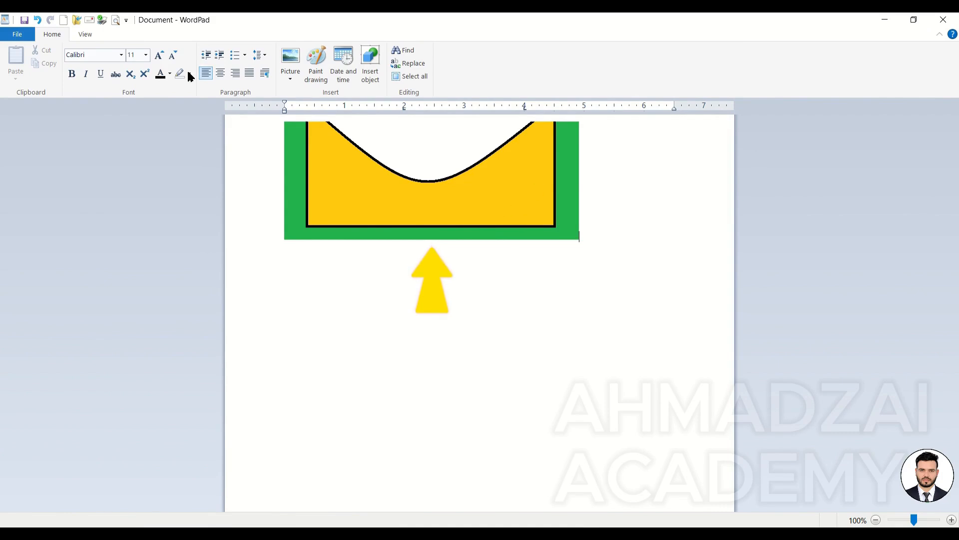
Step: Select the envelope drawing and refresh its display by setting the word wrap to window and back to ruler
left_click(453, 226)
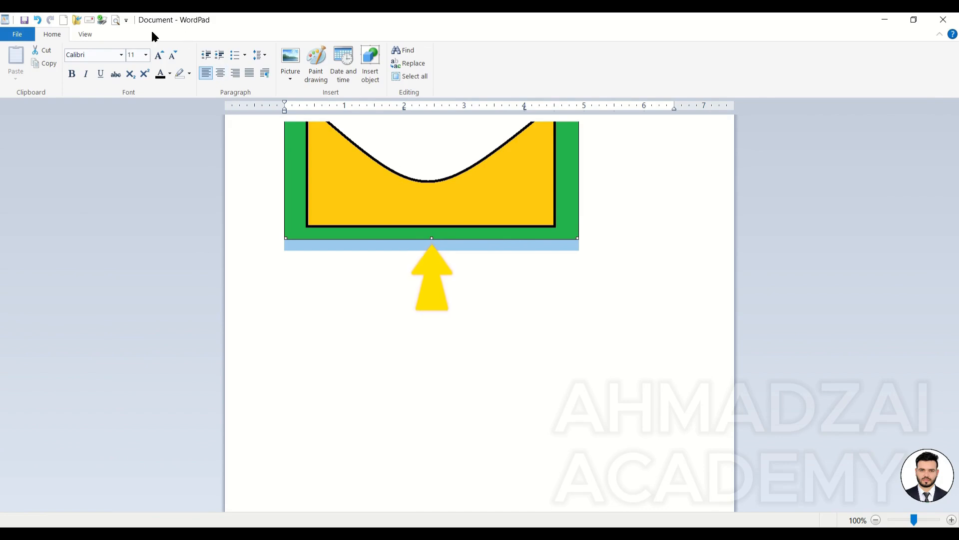
left_click(93, 34)
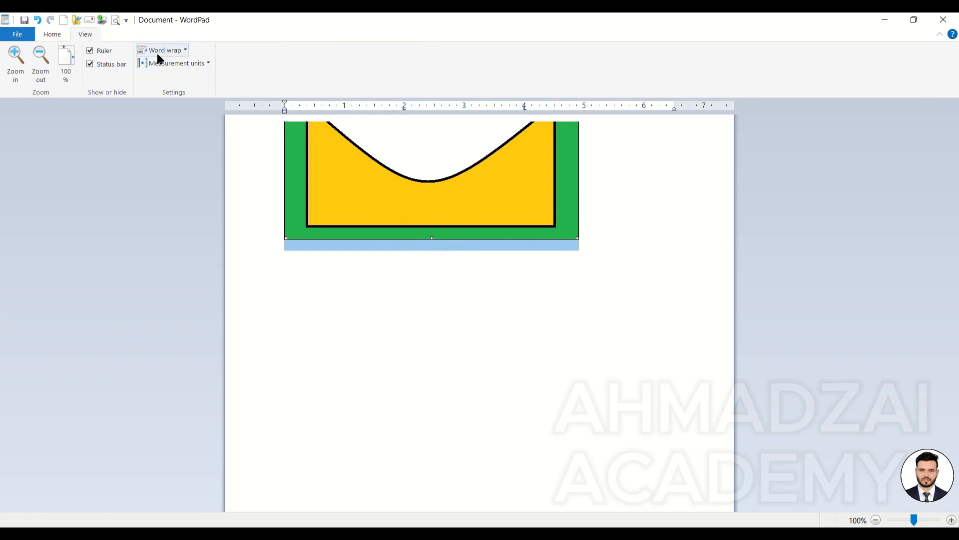
left_click(184, 50)
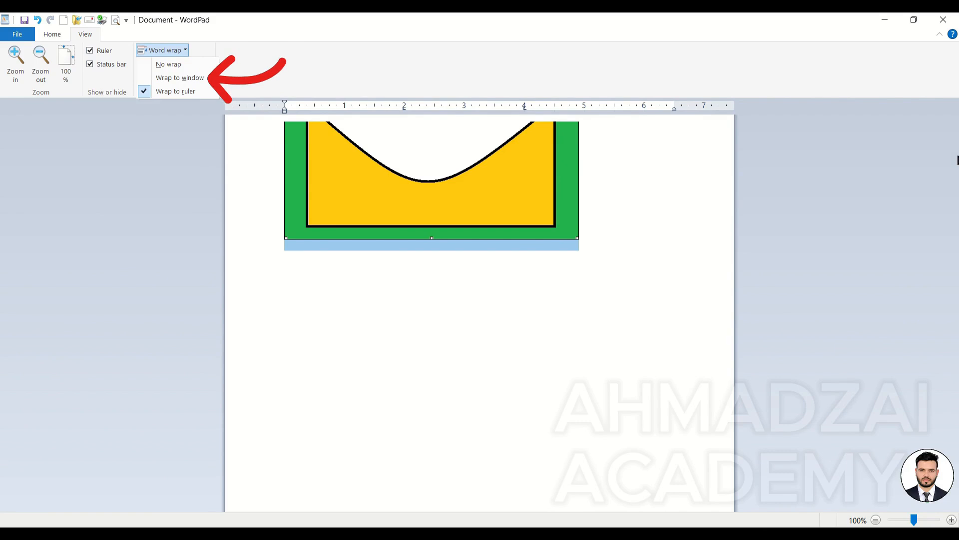
left_click(179, 77)
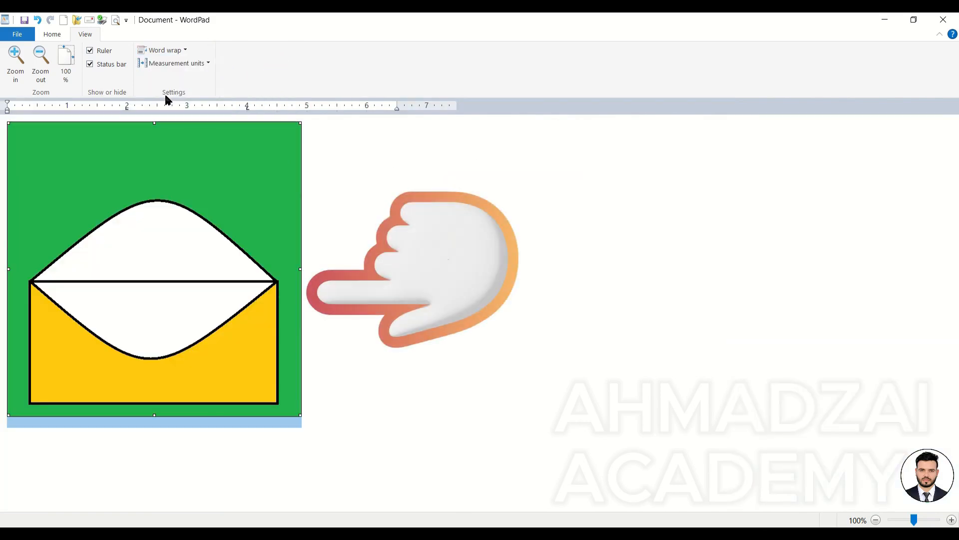
left_click(169, 51)
left_click(190, 90)
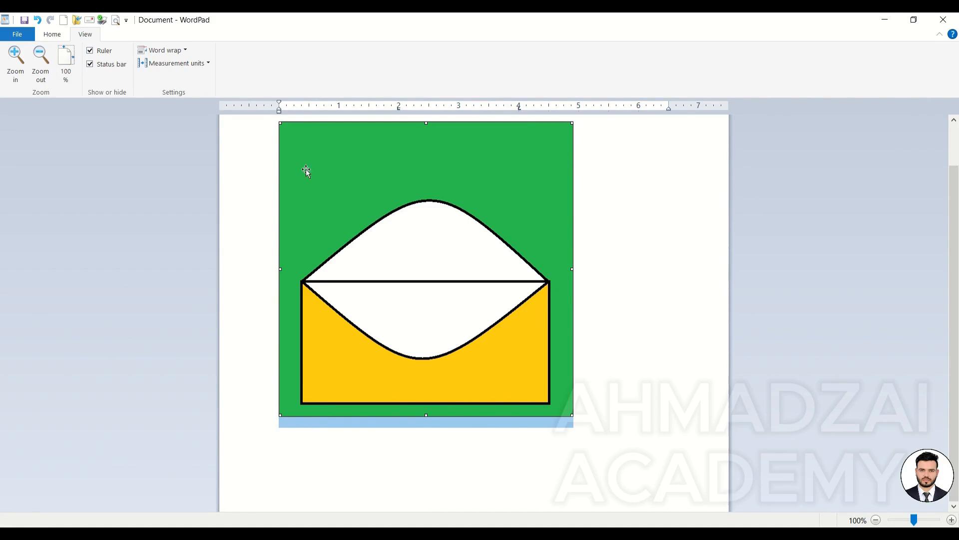
Step: Delete the envelope drawing and insert the kitten picture from the Animal & pets Background folder
left_click(50, 34)
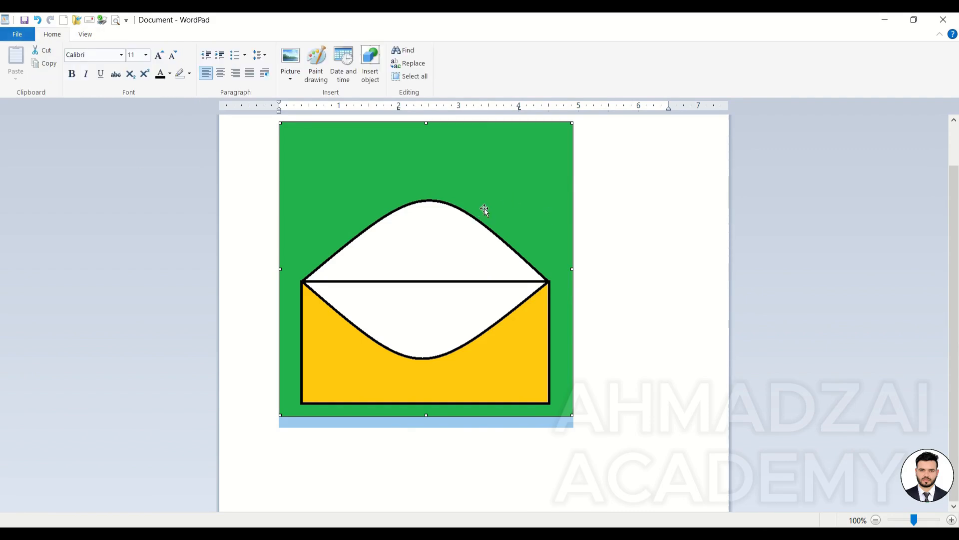
key("Delete")
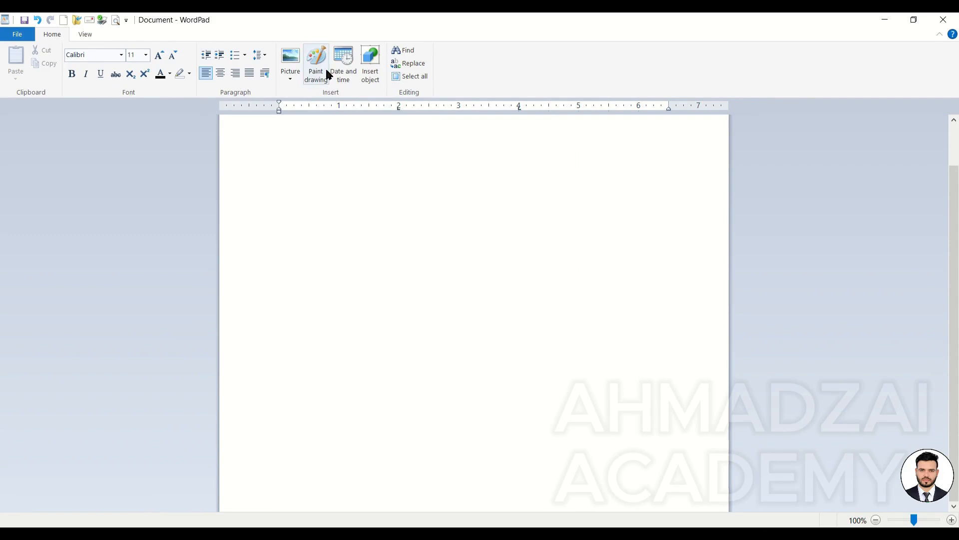
left_click(298, 75)
left_click(301, 91)
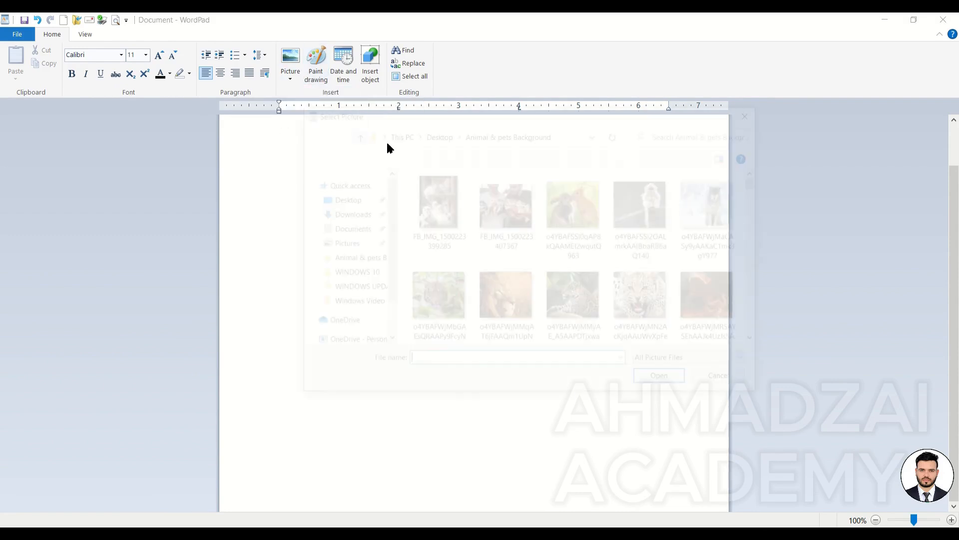
double_click(432, 202)
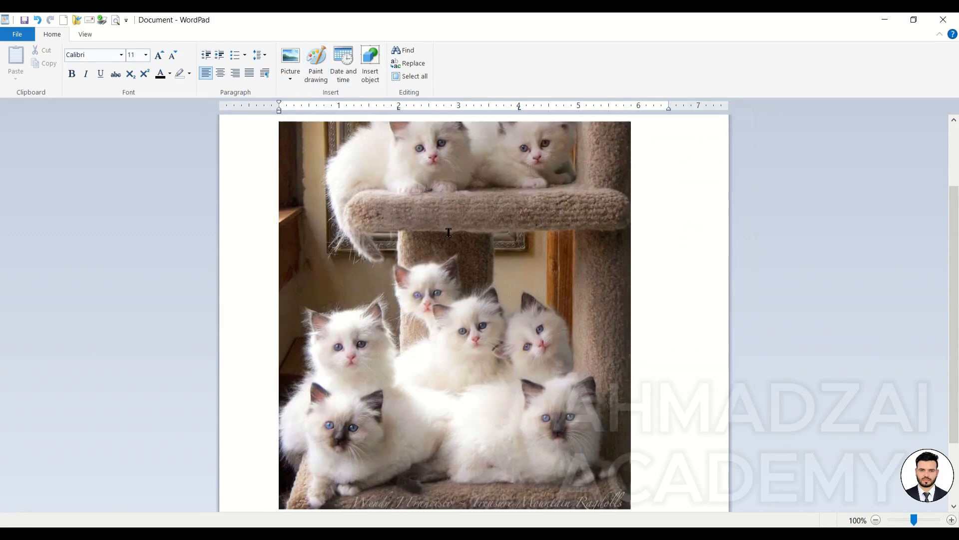
Step: Replace the kitten picture with a short sample word, and clear the entire document
left_click(529, 240)
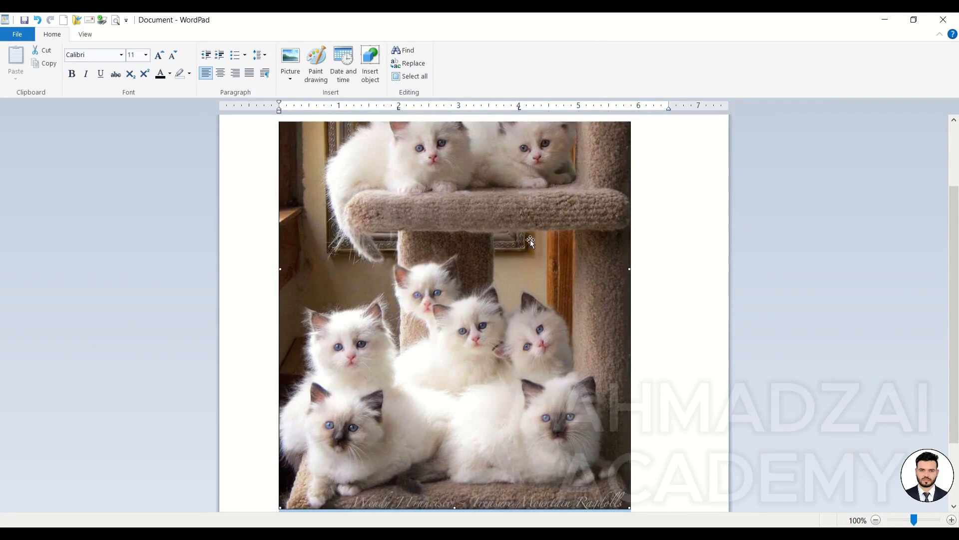
type("asad")
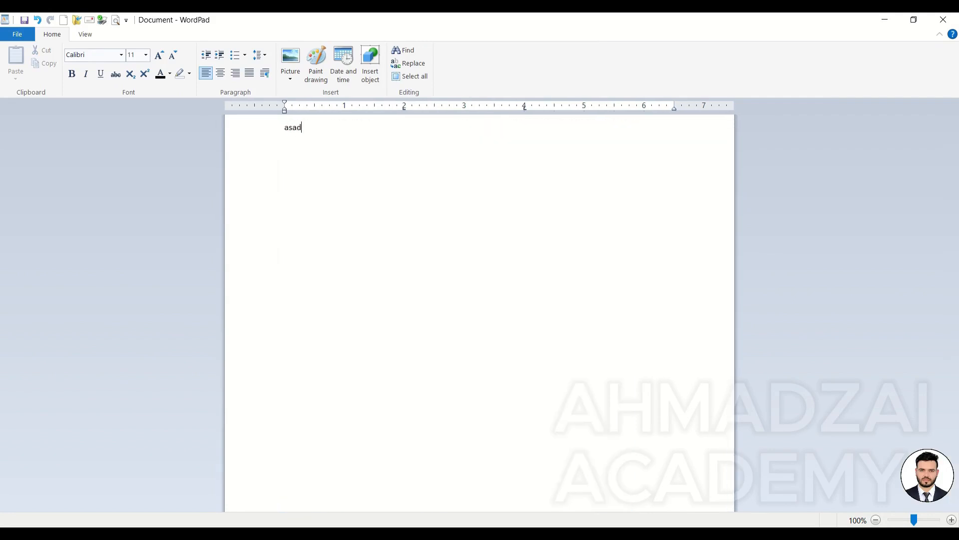
key("ctrl+a")
key("Delete")
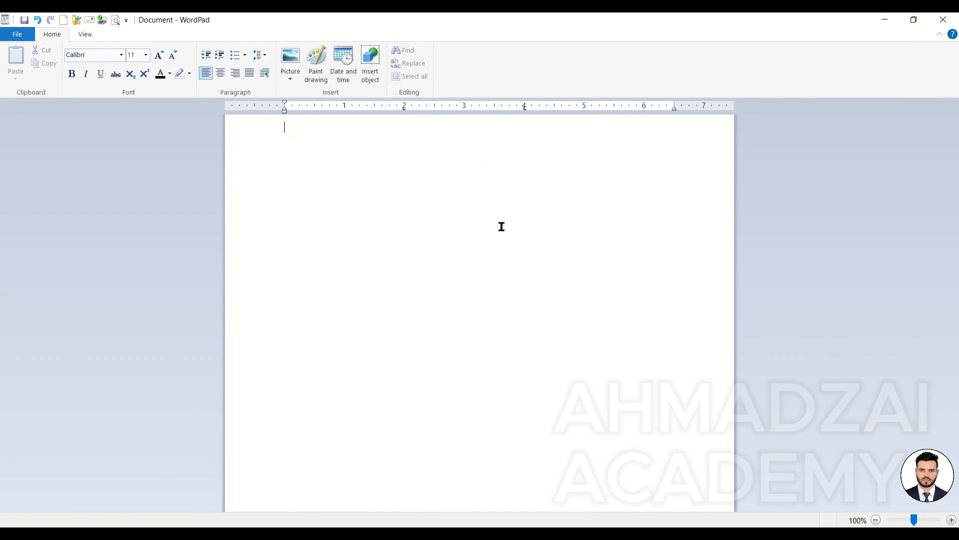
Step: Insert a new Paint drawing, maximize its editor, and paste the kitten picture into it from a file
left_click(328, 70)
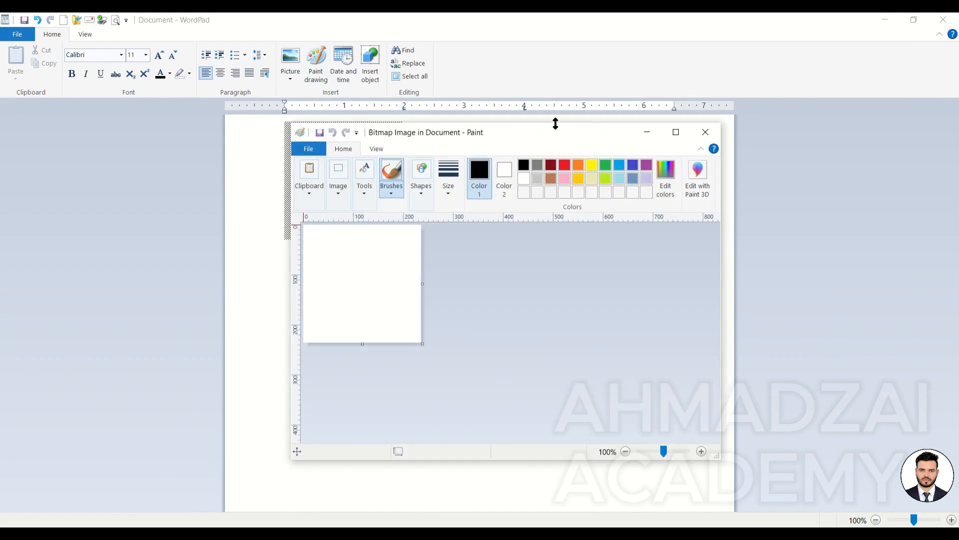
left_click(675, 133)
left_click(16, 78)
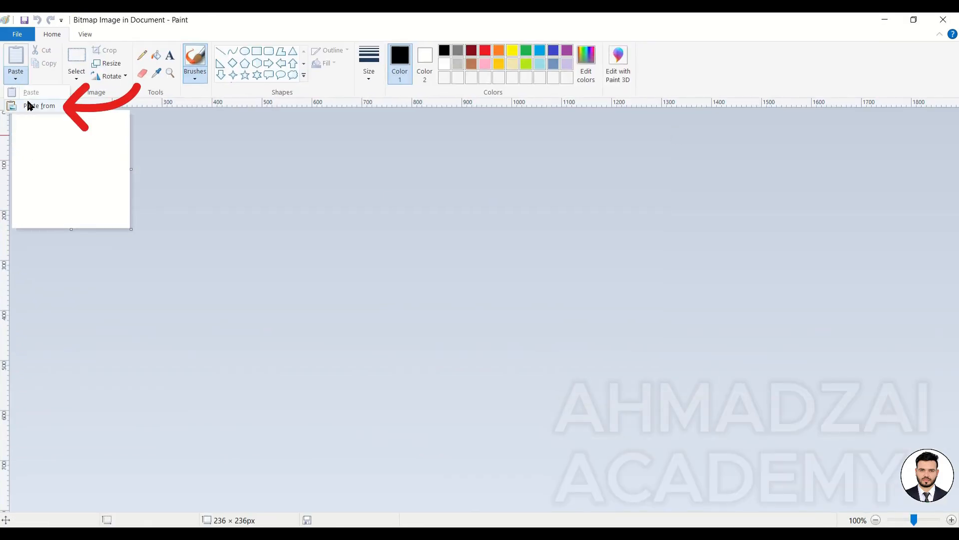
left_click(29, 106)
left_click(410, 205)
double_click(411, 202)
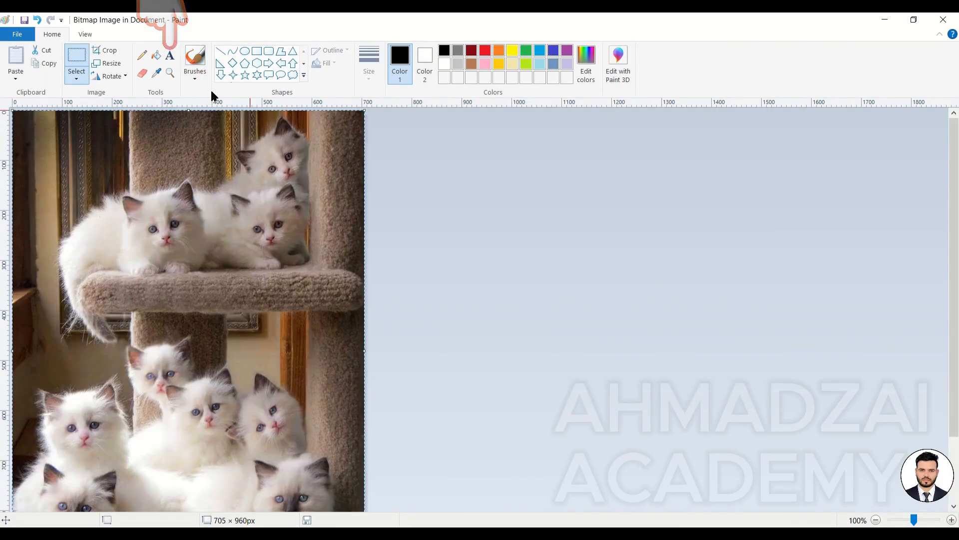
Step: Add the bold text "cute" over the upper kittens in the picture and color it yellow
left_click(171, 56)
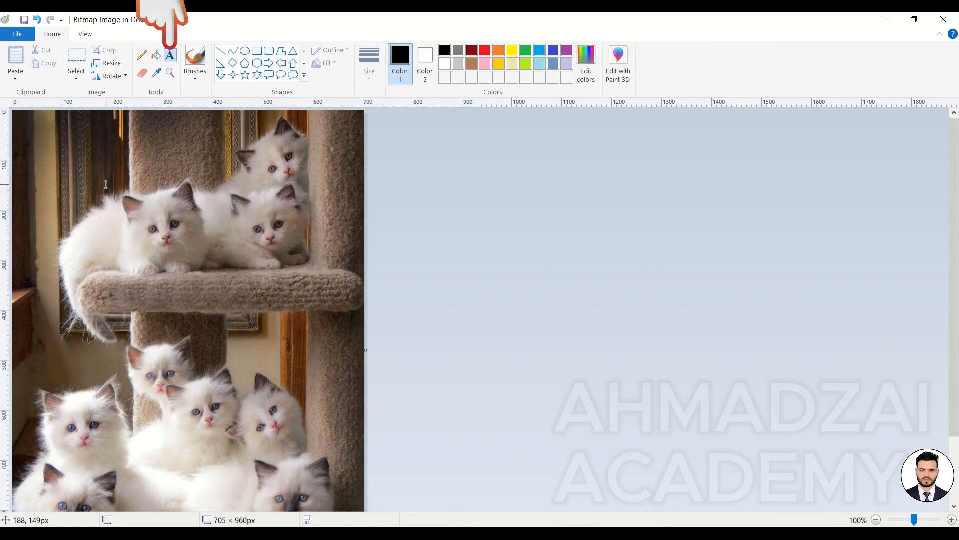
left_click(99, 234)
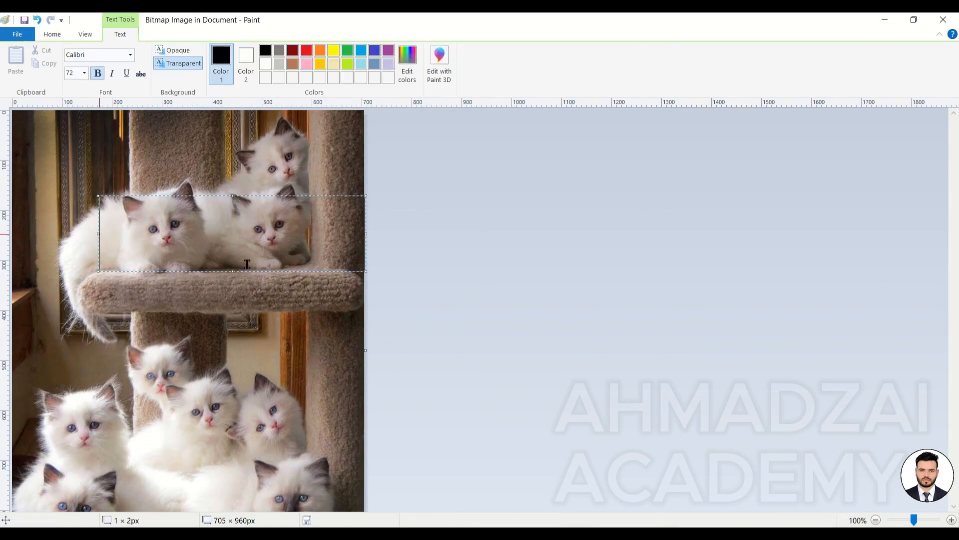
type("cute")
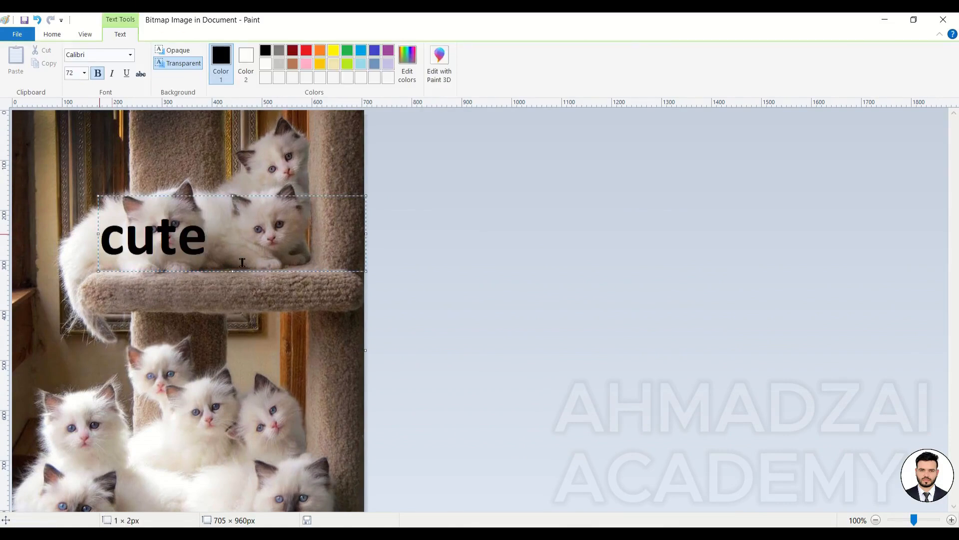
left_click(329, 52)
key("ctrl+a")
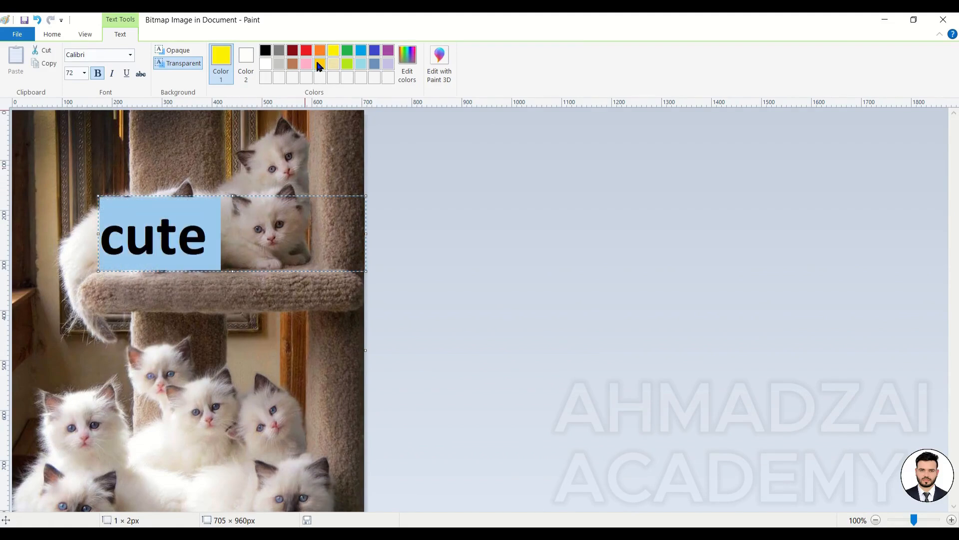
left_click(333, 52)
Step: Move the yellow text slightly down and outward over the kitten shelf, and close Paint to return to the WordPad document
left_click_drag(276, 195, 234, 223)
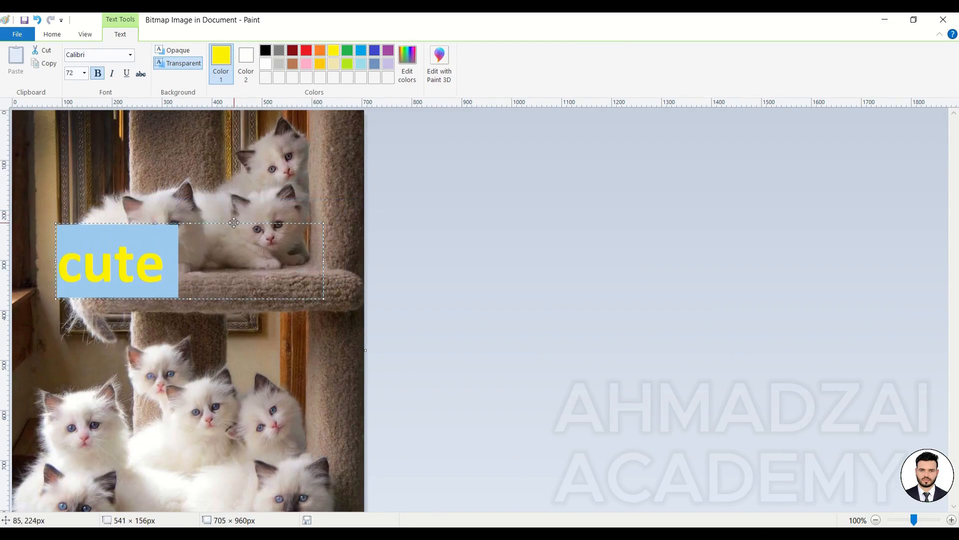
left_click(280, 194)
left_click(944, 20)
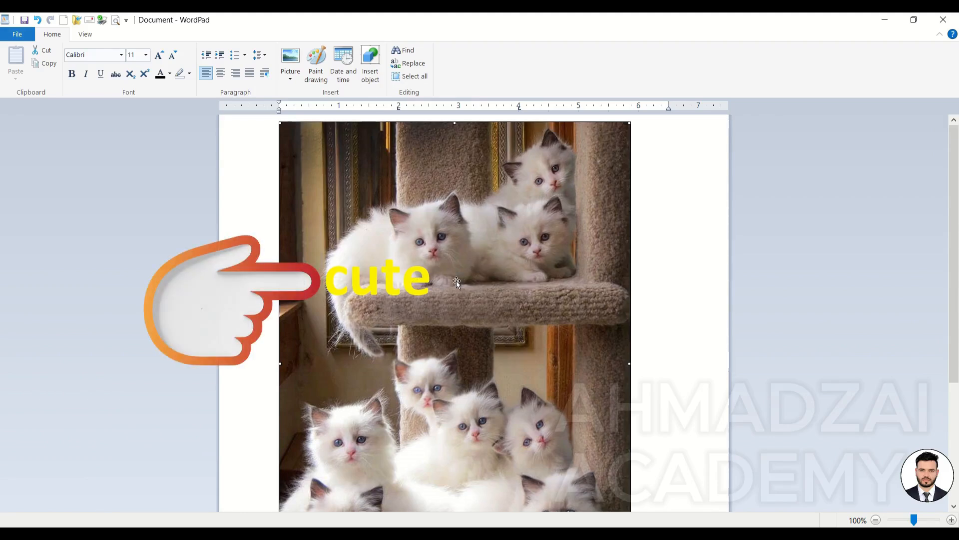
Step: Delete the kitten drawing from the document, insert a blank Paint drawing, and close Paint without drawing anything
key("Delete")
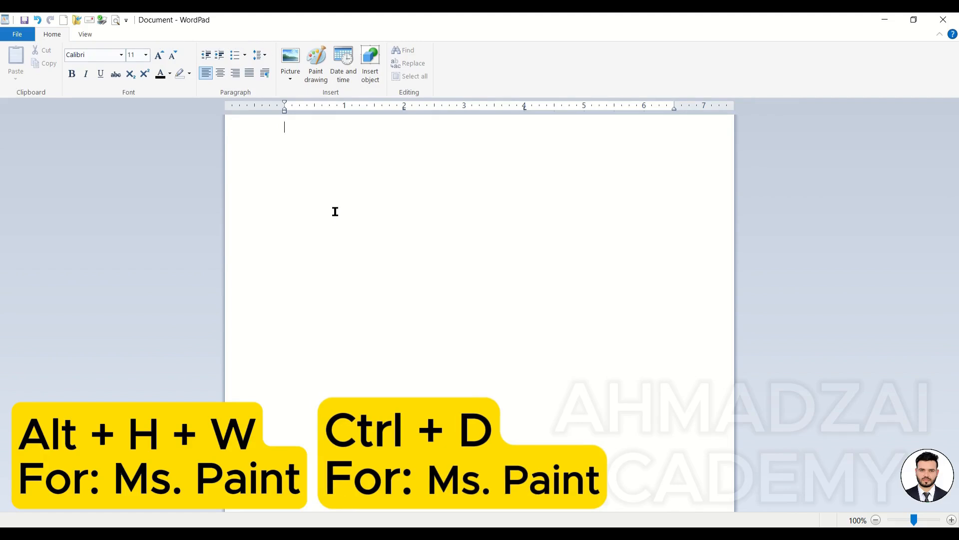
key("alt+h")
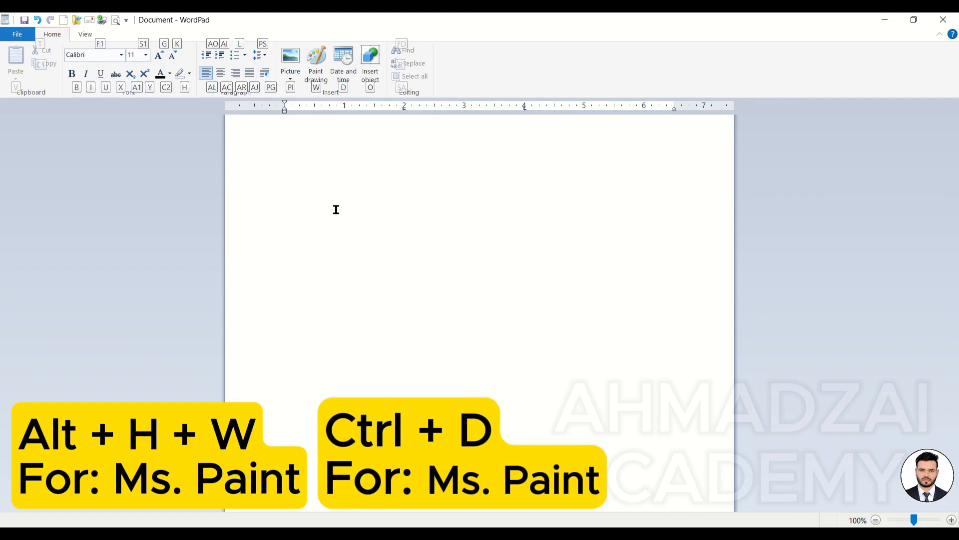
key("w")
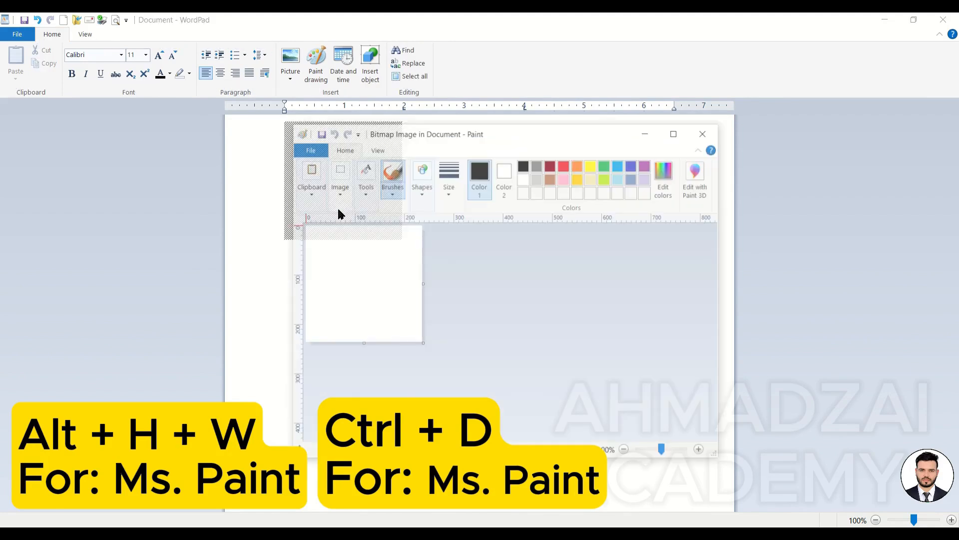
left_click(712, 137)
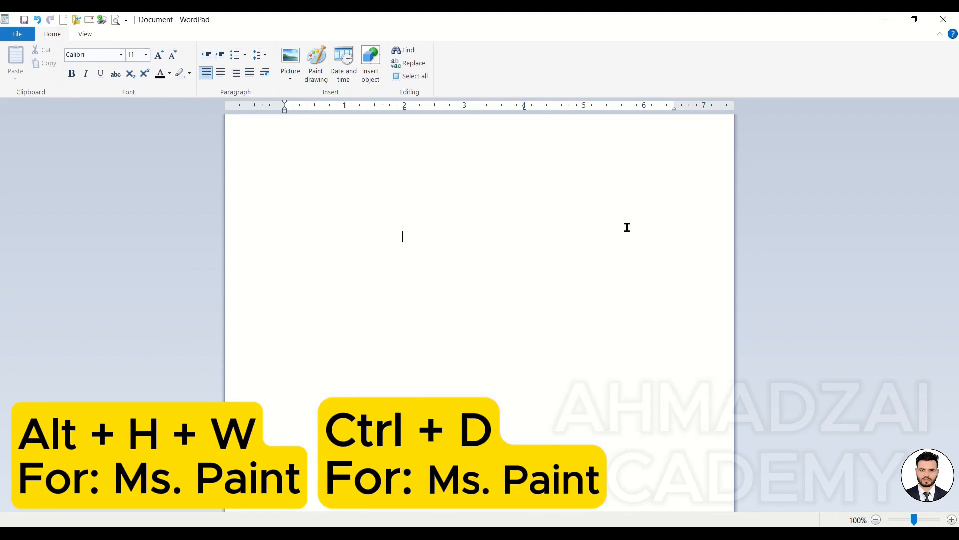
Step: Insert two more blank Paint drawings, closing Paint each time, and clear the entire document
key("ctrl+d")
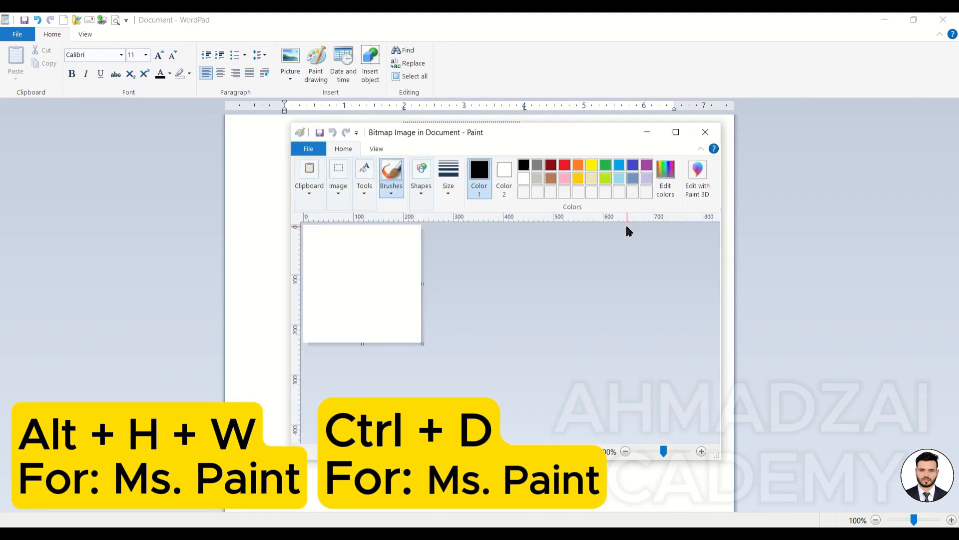
left_click(707, 134)
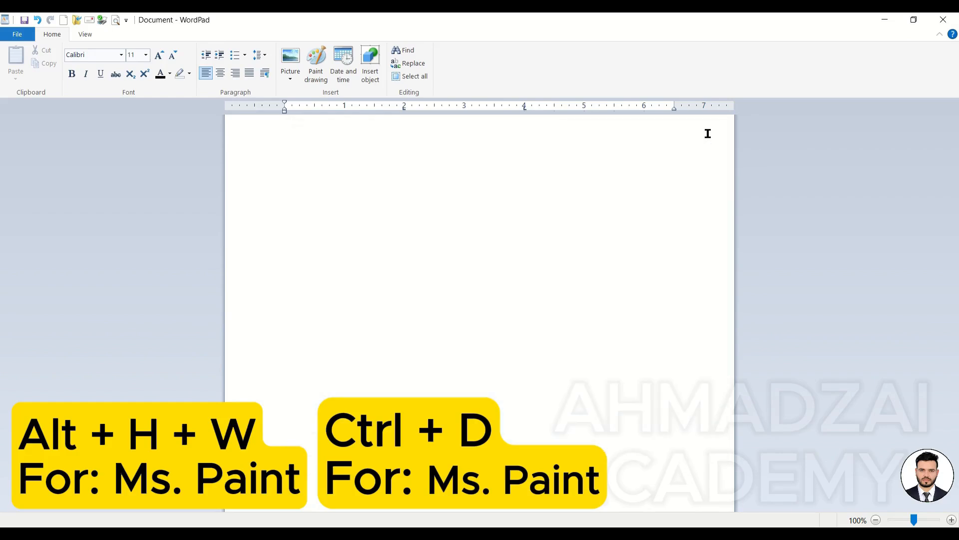
key("ctrl+d")
left_click(708, 137)
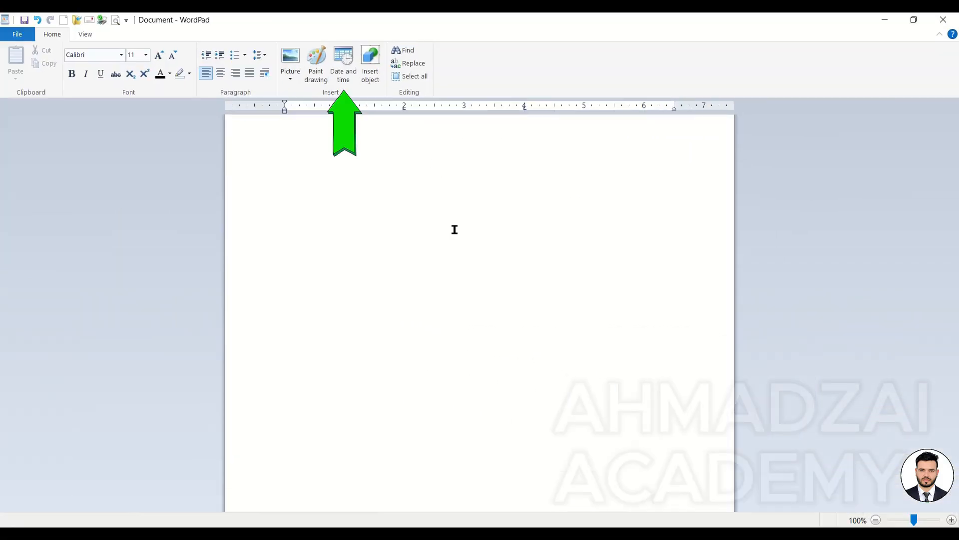
key("ctrl+a")
key("Delete")
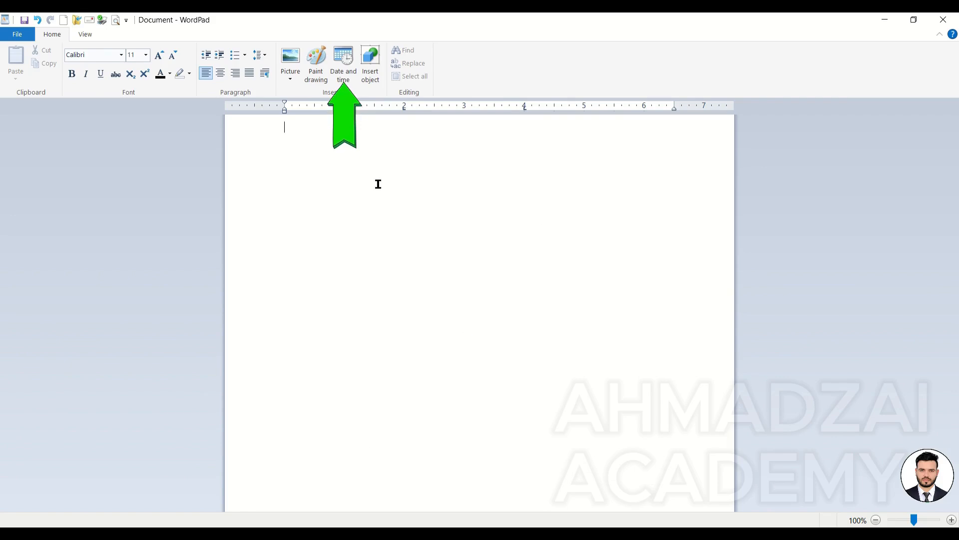
Step: Insert the current date into the document in the "Friday, October 11, 2024" format
left_click(352, 73)
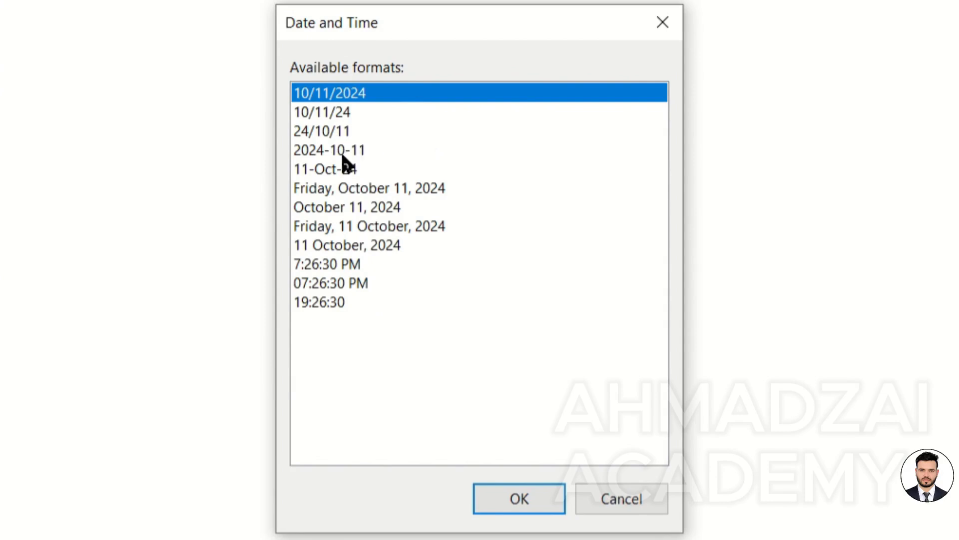
left_click(333, 188)
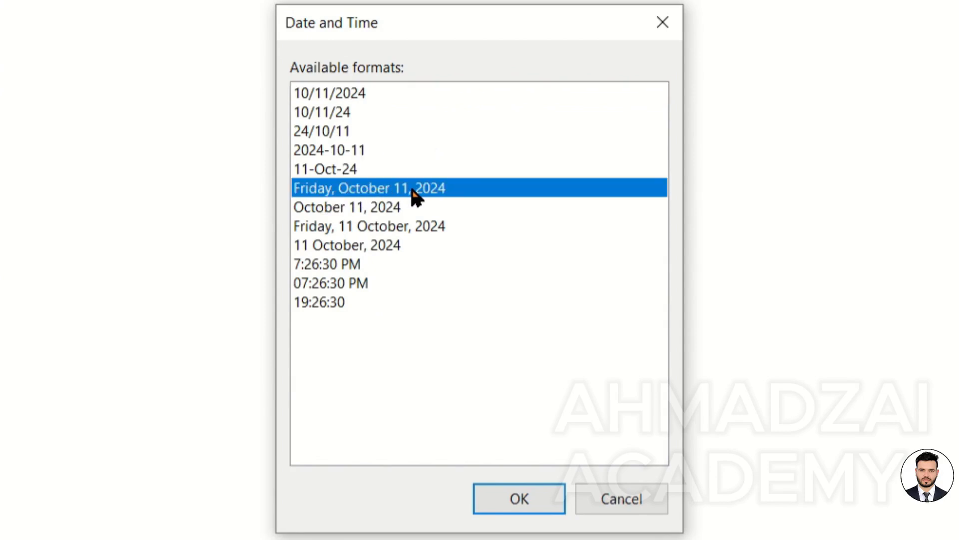
left_click(352, 284)
left_click(347, 301)
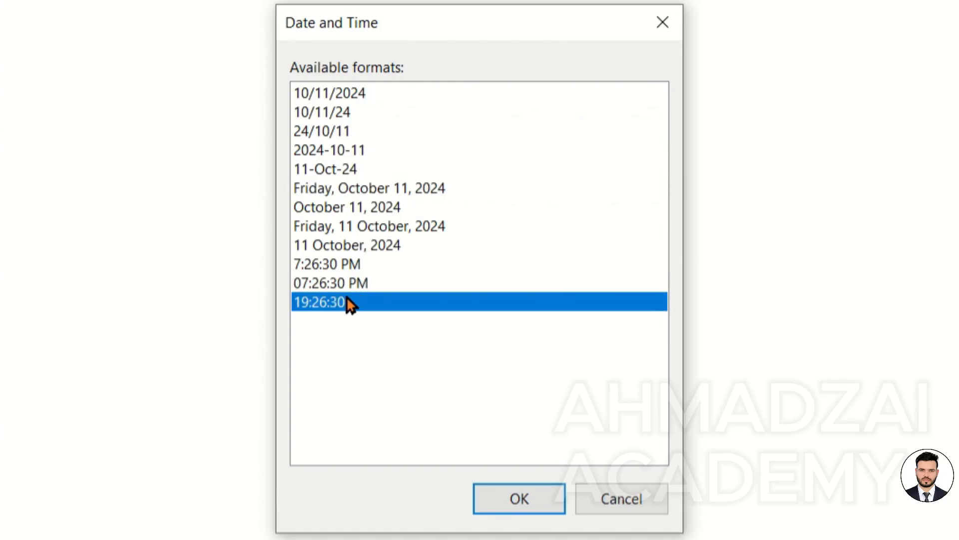
left_click(370, 194)
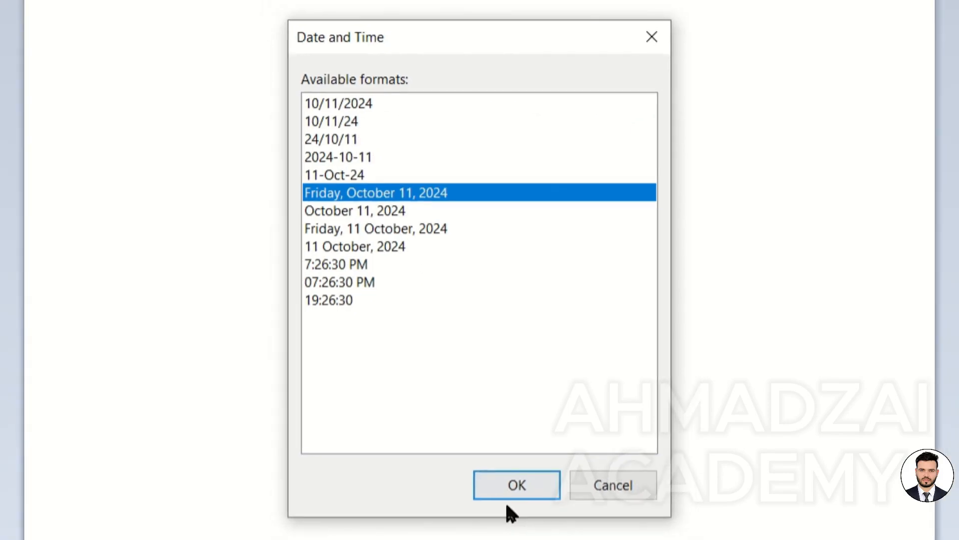
left_click(518, 499)
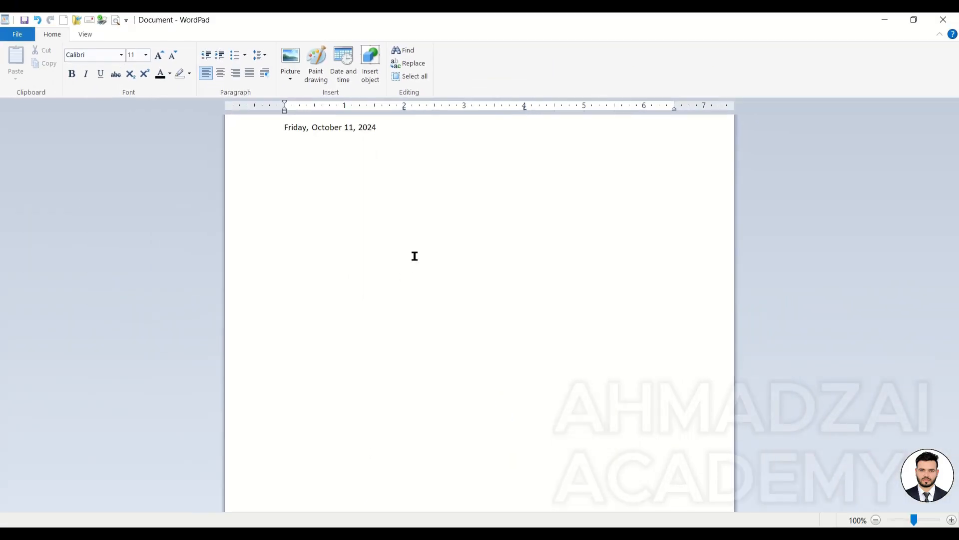
type("qweqweq")
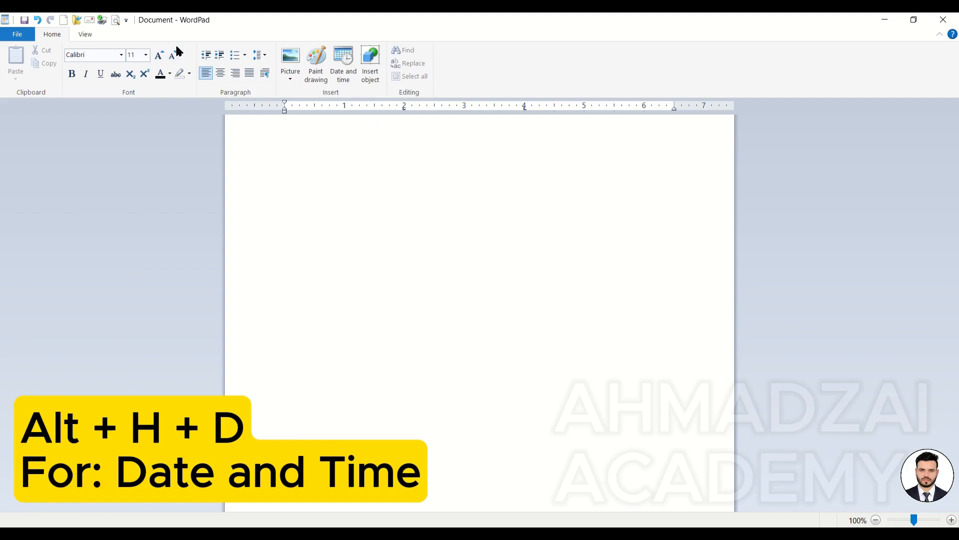
key("alt+h")
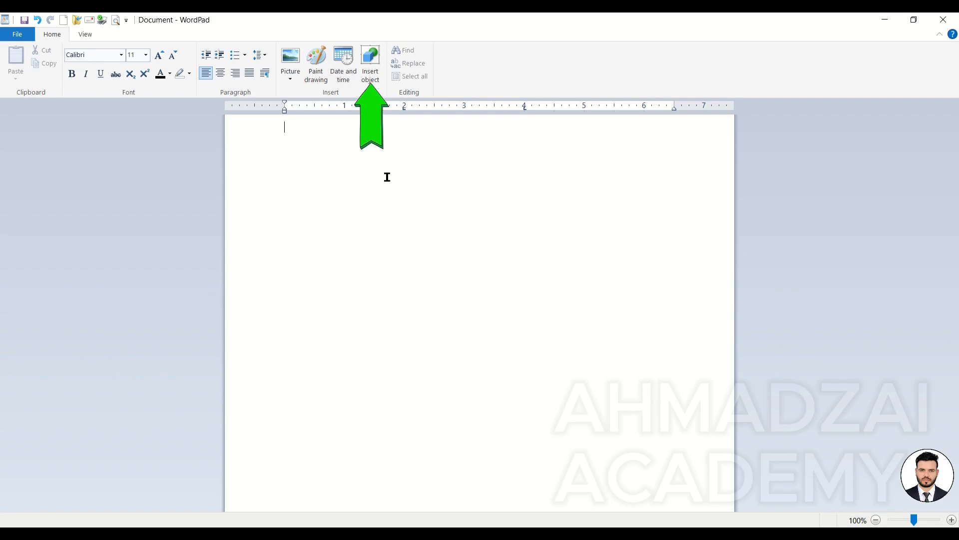
Step: Open the Insert Object options, view the Create from File settings, and return to Create New
left_click(368, 79)
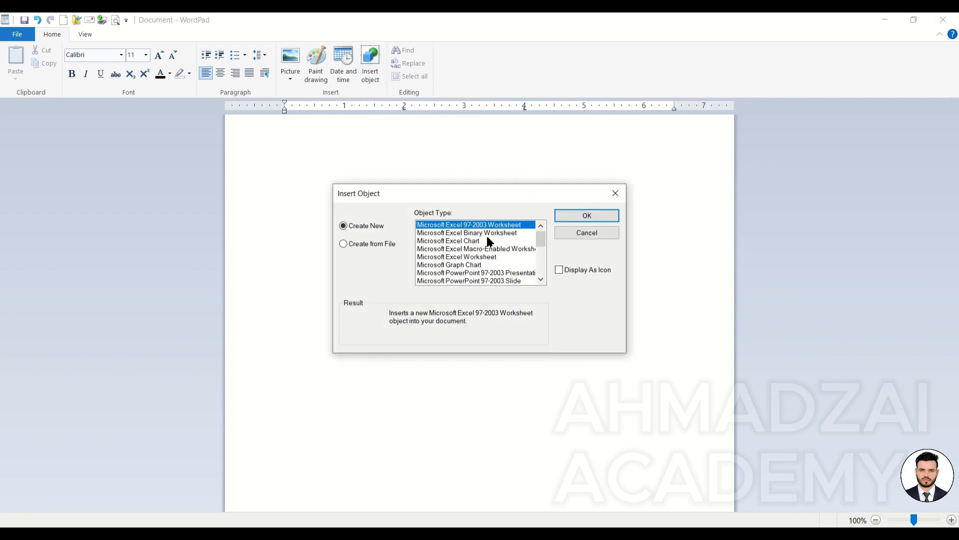
left_click_drag(491, 194, 507, 141)
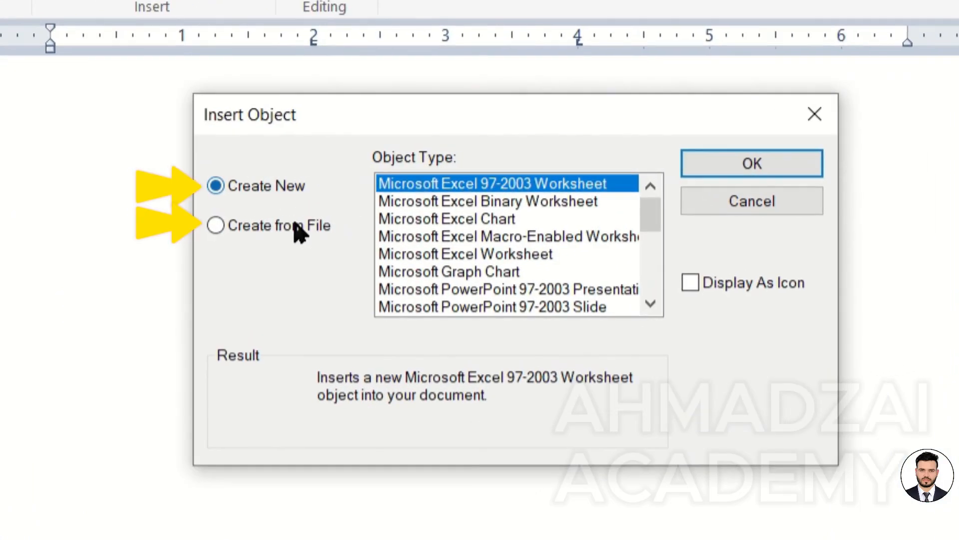
left_click(294, 228)
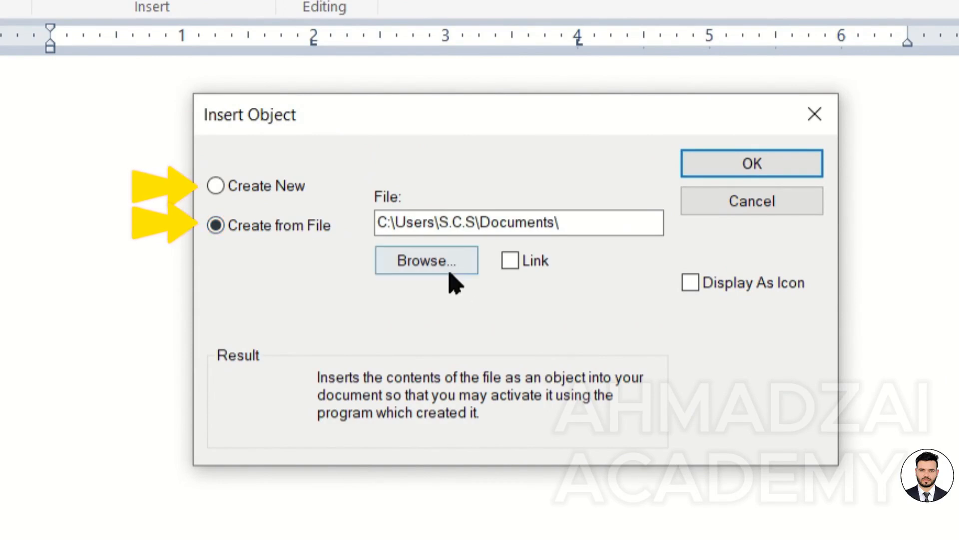
left_click(278, 185)
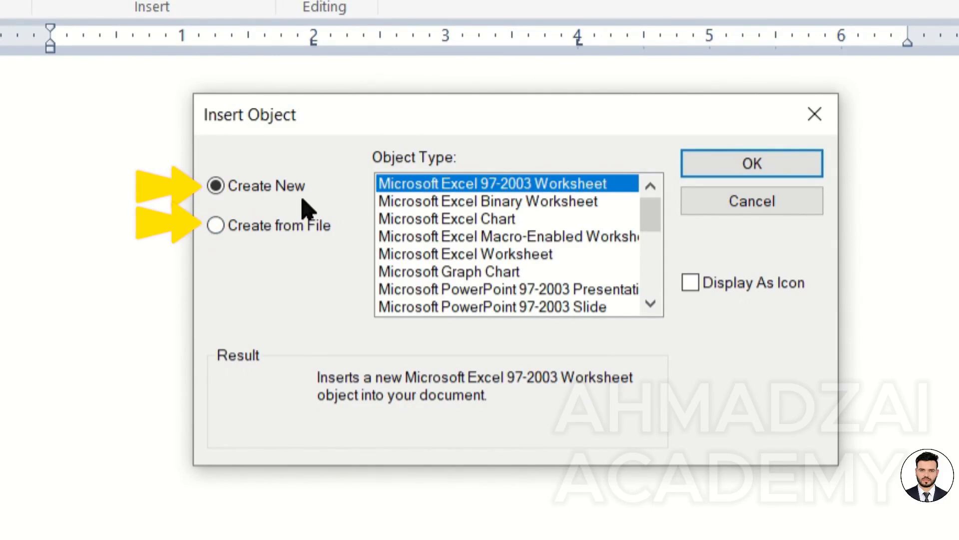
Step: Examine the object types available for a new object, from the Microsoft Excel types through OpenDocument Text and Wordpad Document
left_click_drag(655, 223, 649, 200)
left_click(573, 220)
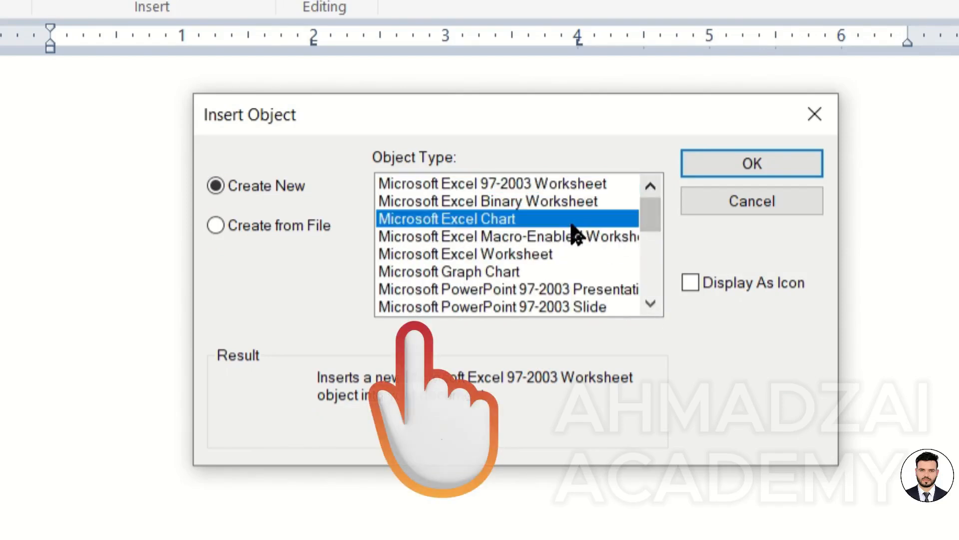
scroll(639, 238, "down", 2)
scroll(647, 220, "up", 2)
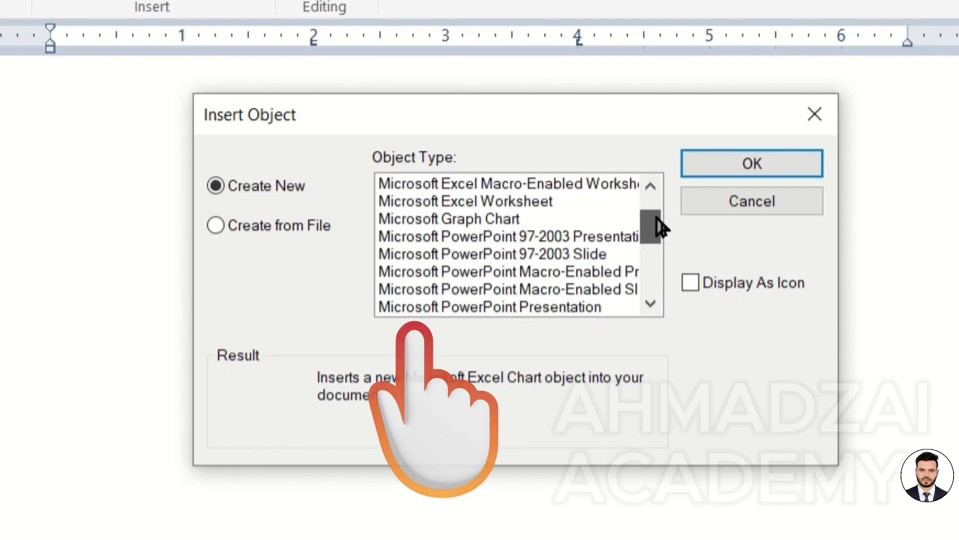
left_click(602, 202)
left_click(603, 241)
left_click_drag(654, 216, 655, 289)
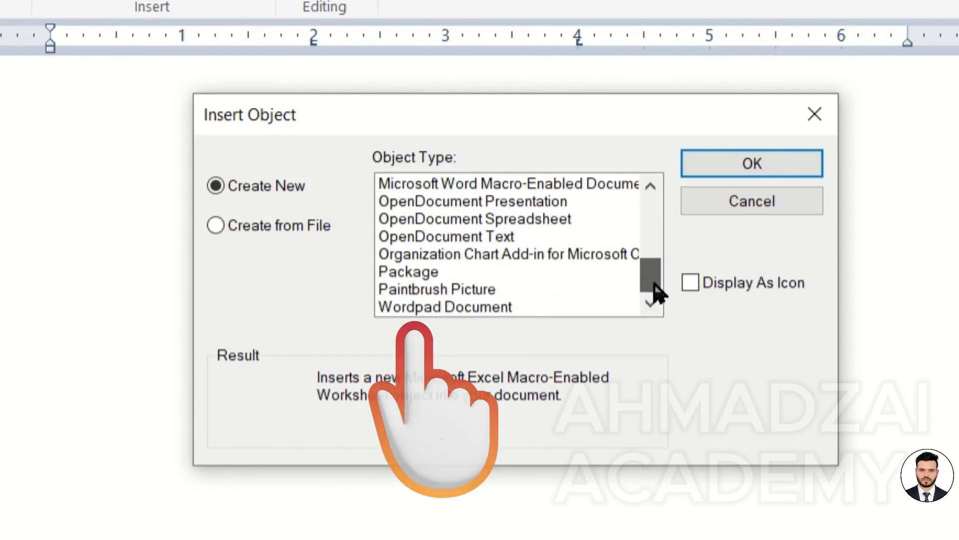
left_click(582, 239)
scroll(581, 236, "up", 4)
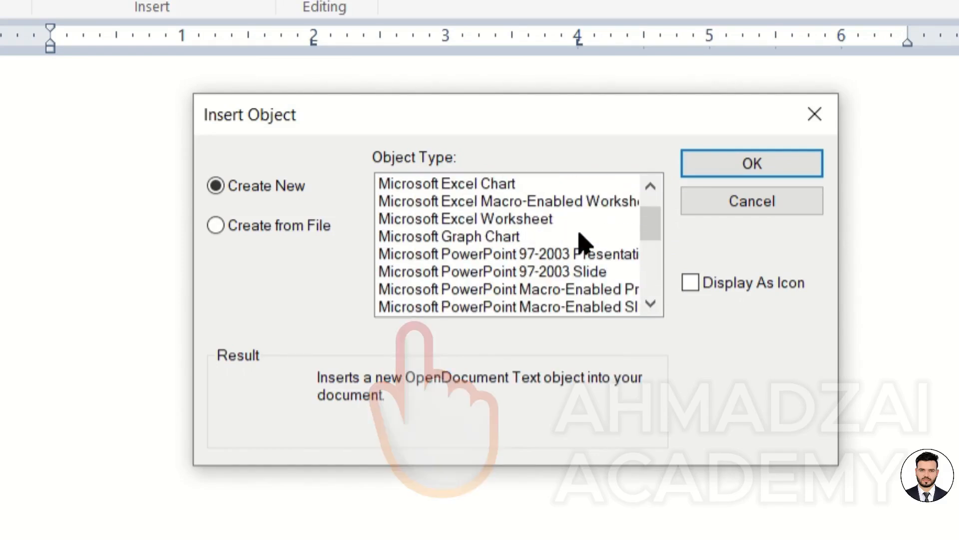
scroll(562, 231, "down", 4)
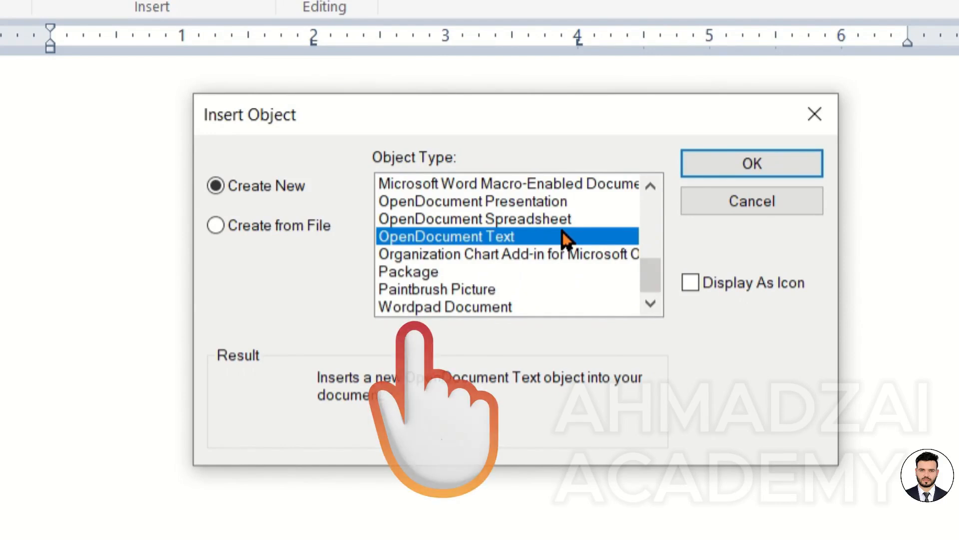
Step: Insert a new Microsoft Word Document object into the document
left_click_drag(644, 270, 647, 255)
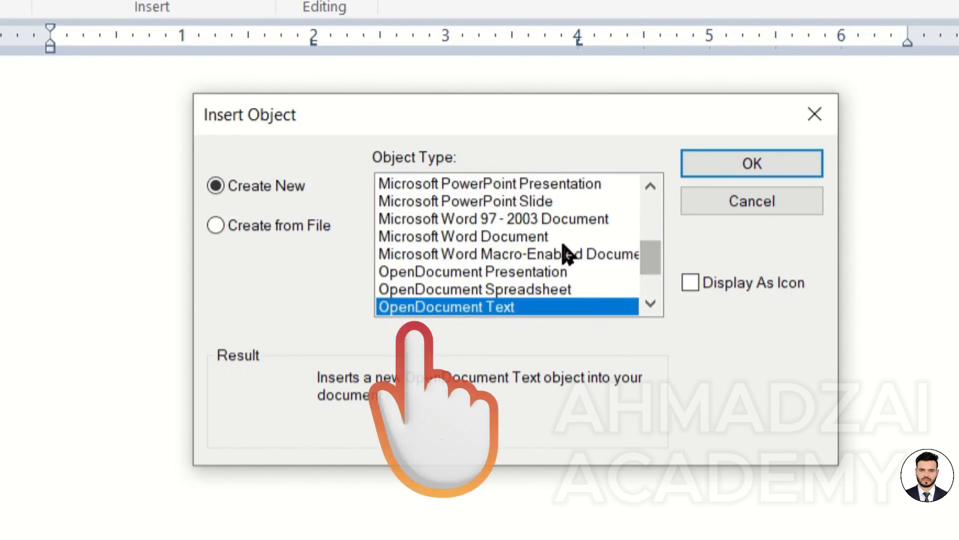
left_click(548, 238)
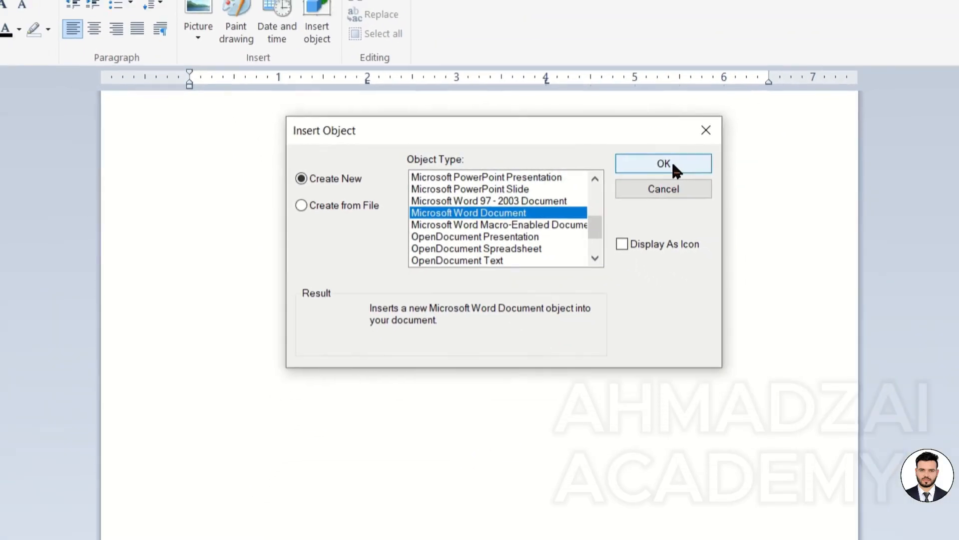
left_click(719, 165)
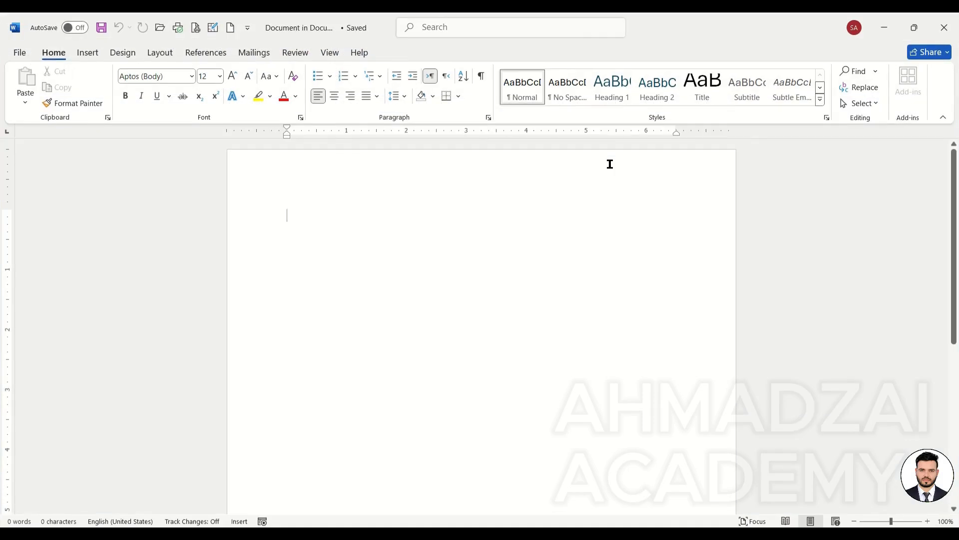
Step: Draw a heart shape about 2.6 inches wide and 2.4 inches high, and move it toward the page's left margin
left_click(89, 54)
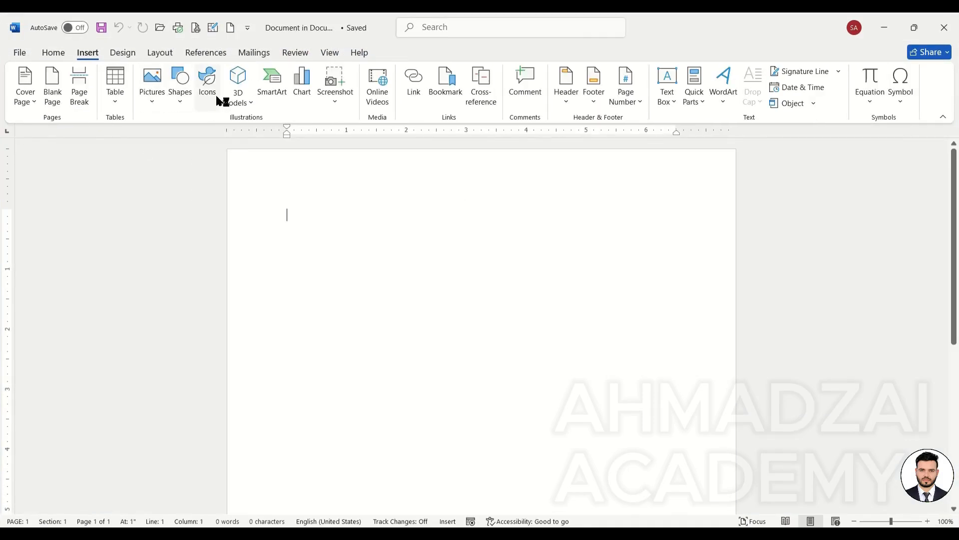
left_click(181, 94)
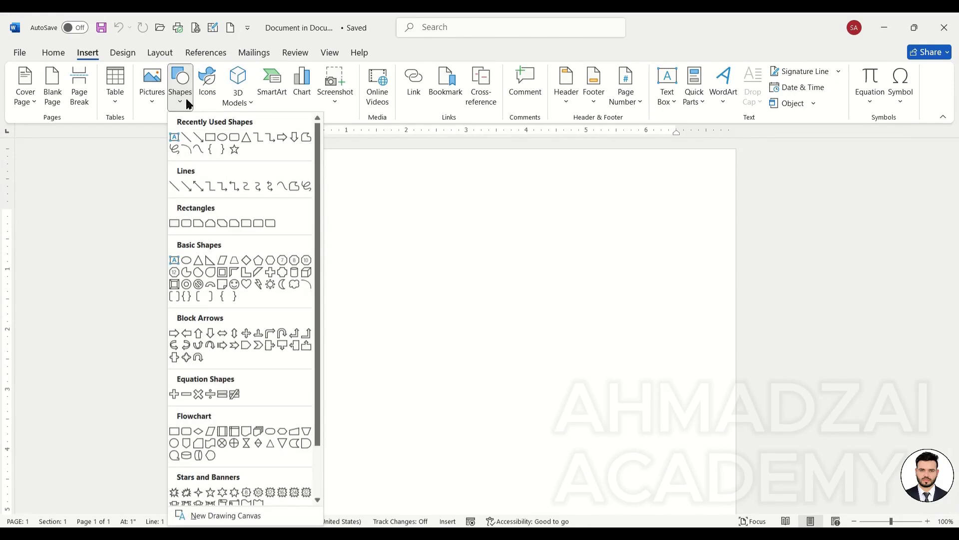
left_click(247, 285)
left_click_drag(401, 235, 556, 381)
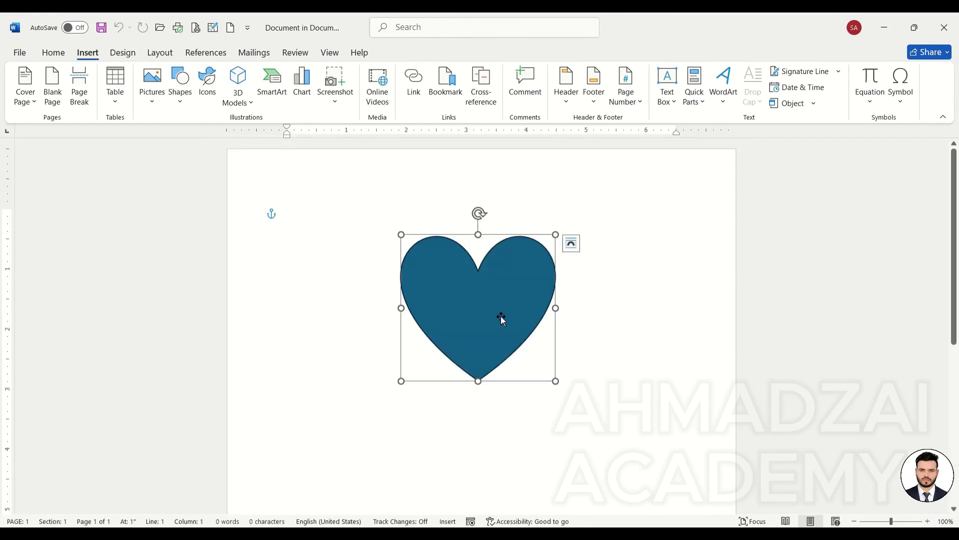
left_click_drag(501, 318, 398, 307)
Step: Fill the heart with the two-rabbits picture from the Animal & pets Background folder on the Desktop
left_click(344, 71)
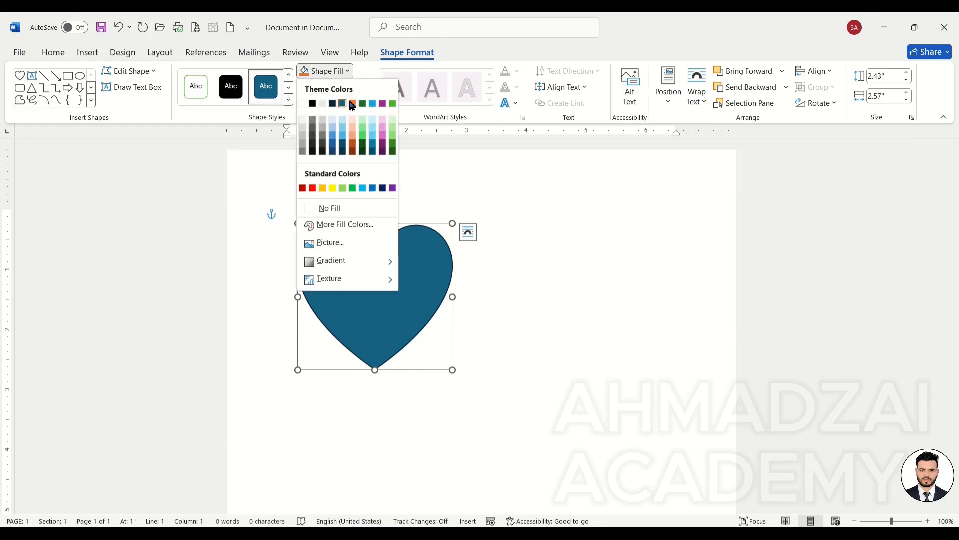
left_click(336, 244)
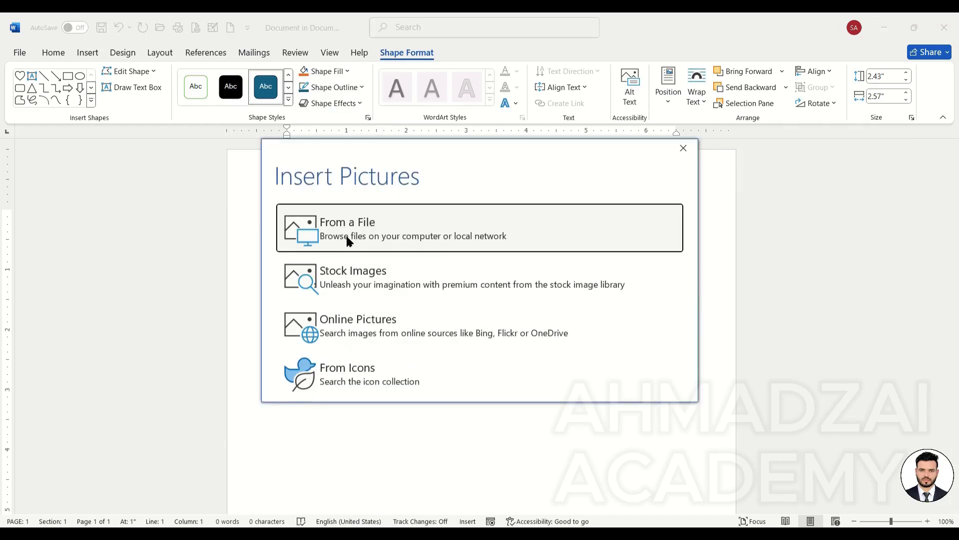
left_click(348, 240)
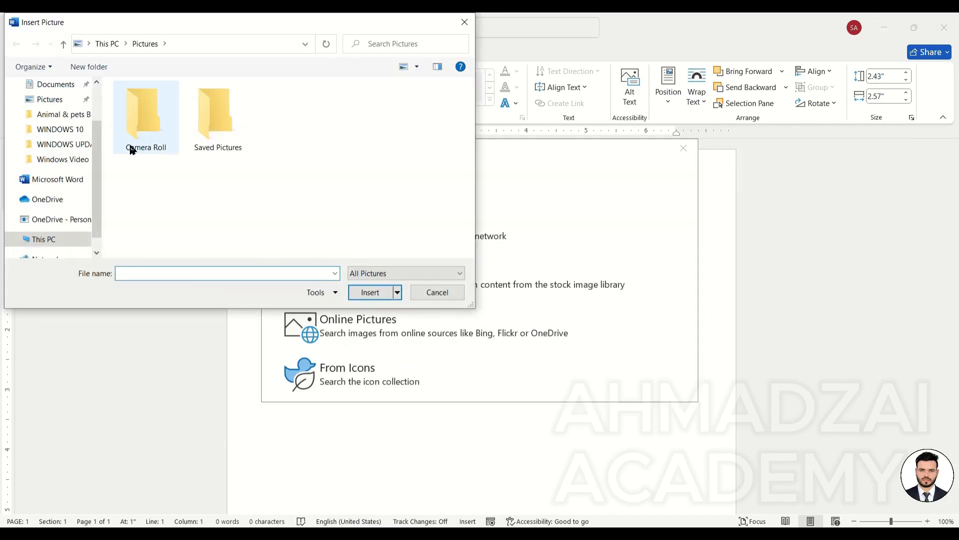
scroll(54, 100, "up", 2)
left_click(51, 109)
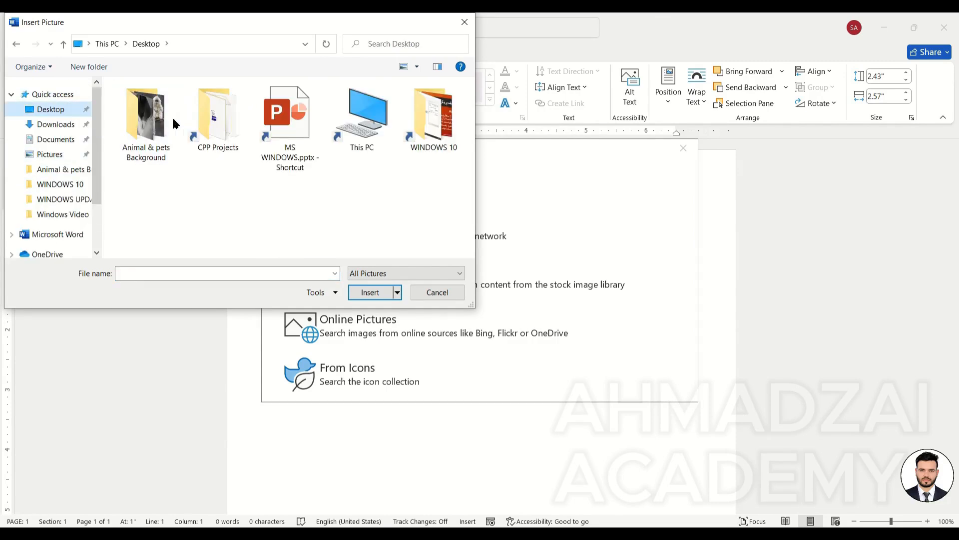
double_click(173, 123)
double_click(287, 128)
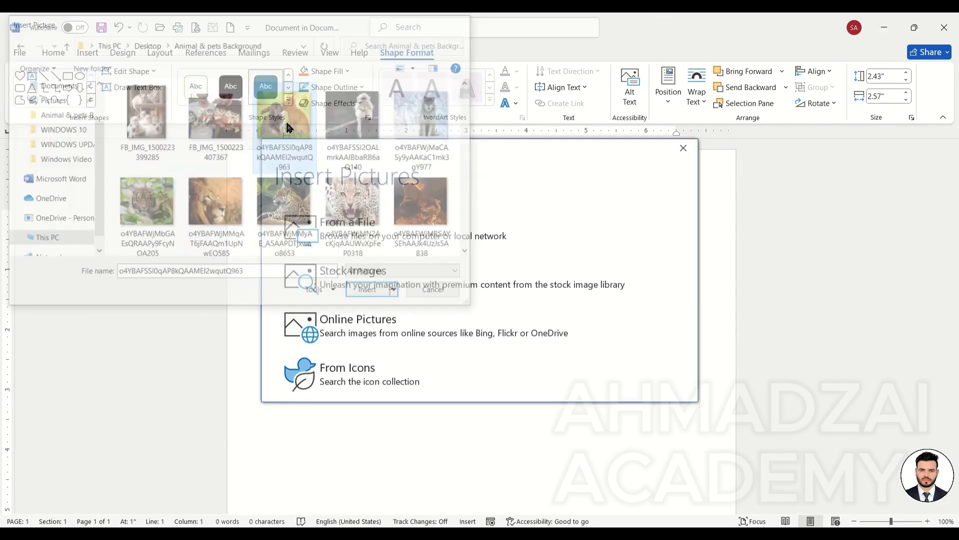
left_click(545, 283)
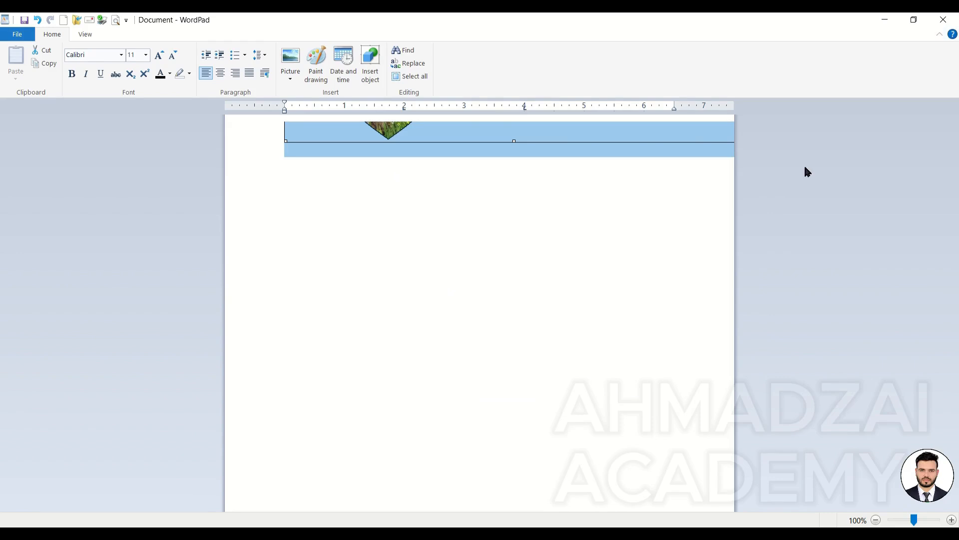
Step: Set WordPad's word wrap to the window, restore it to wrap to ruler, and deselect the heart object
left_click(86, 34)
left_click(165, 52)
left_click(179, 78)
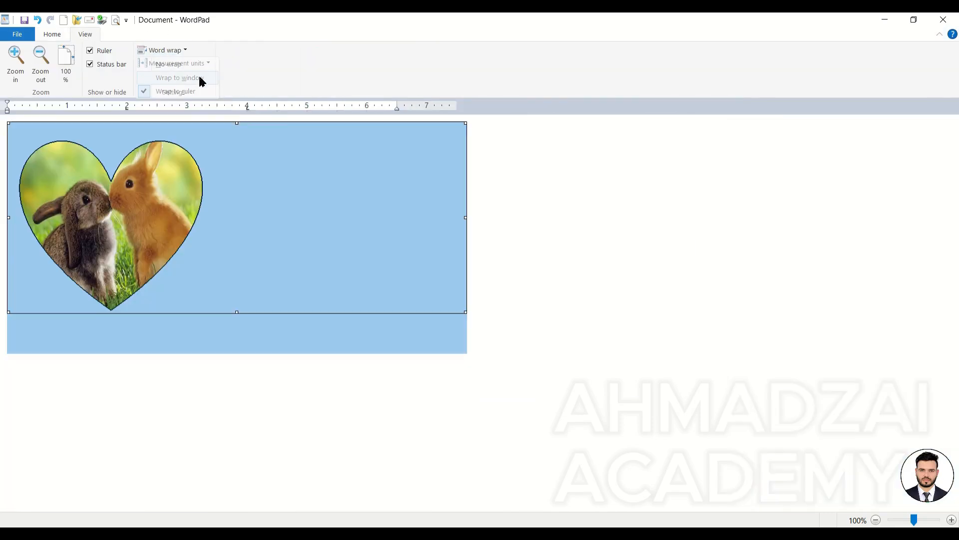
left_click(157, 51)
left_click(165, 90)
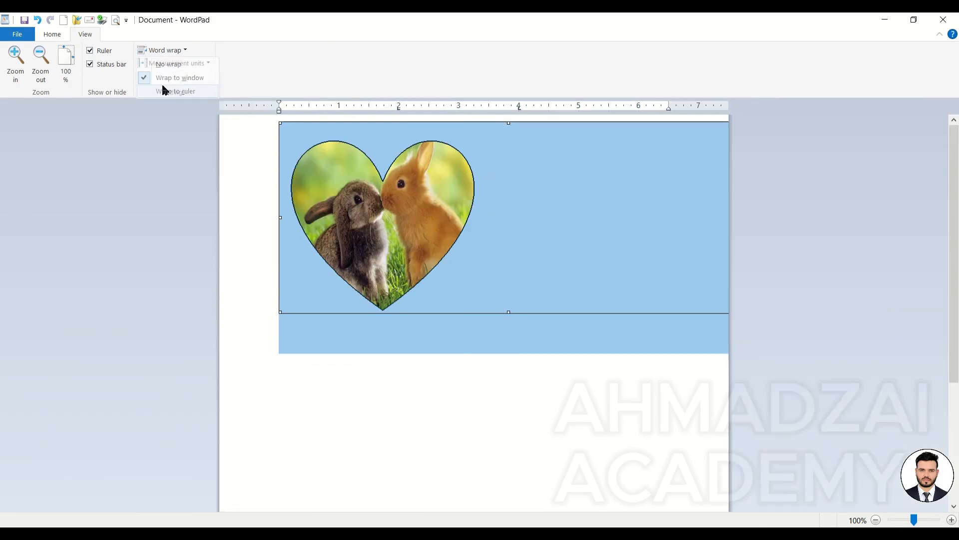
left_click(354, 383)
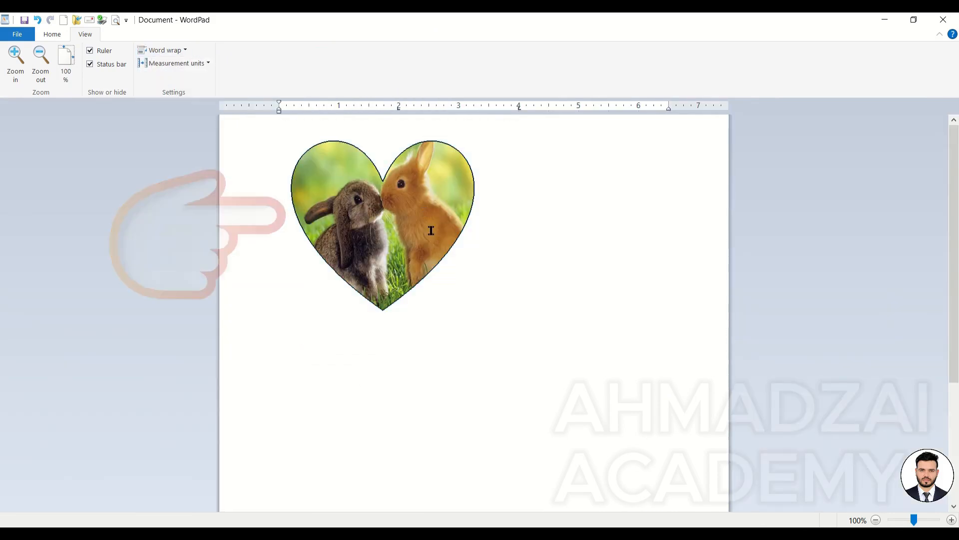
Step: Select the whole WordPad document and delete the embedded heart object
left_click(53, 35)
key("ctrl+a")
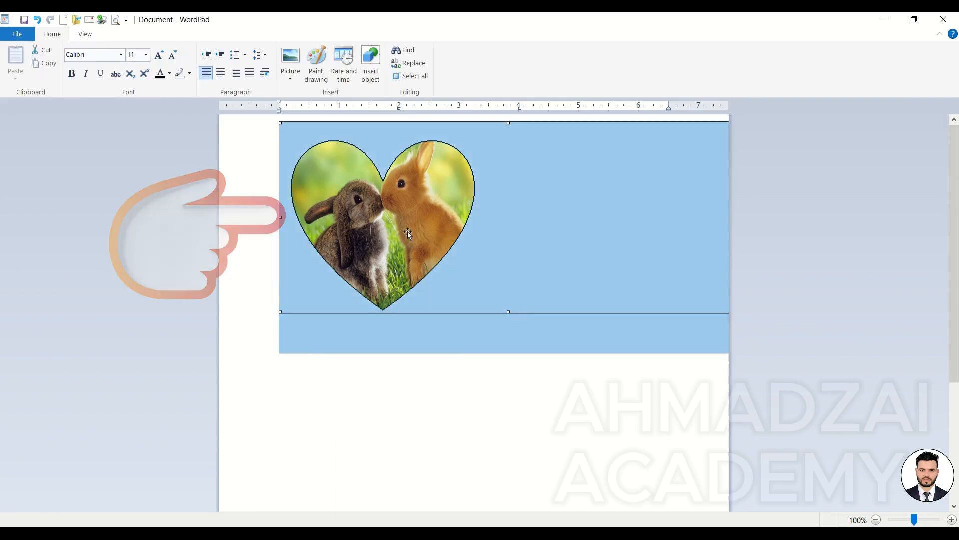
key("Delete")
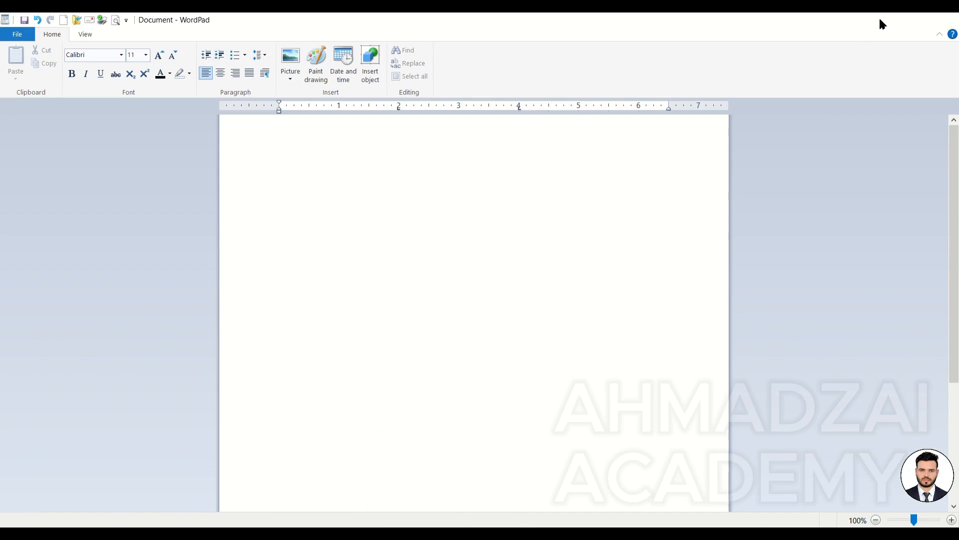
Step: Minimize WordPad and create a blank workbook in Excel
left_click(881, 20)
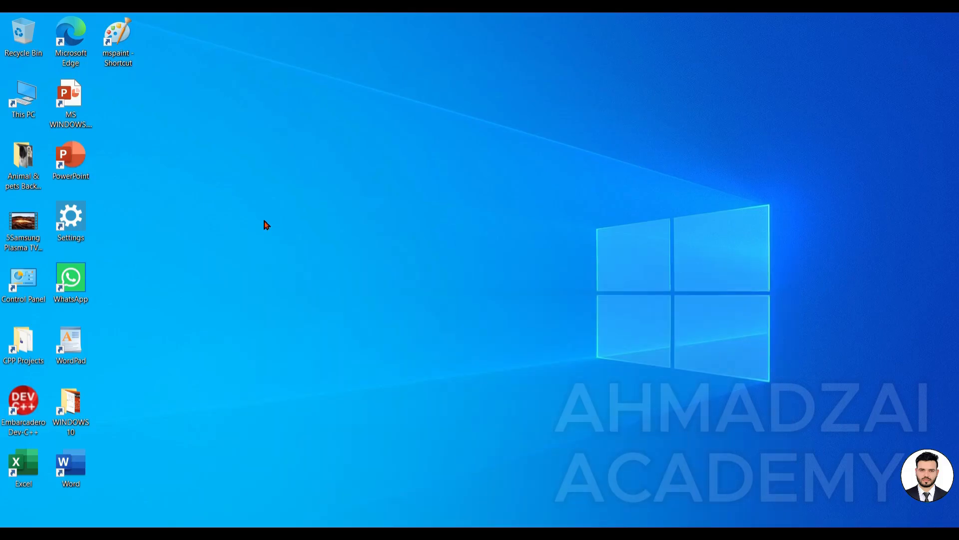
double_click(24, 464)
left_click(167, 158)
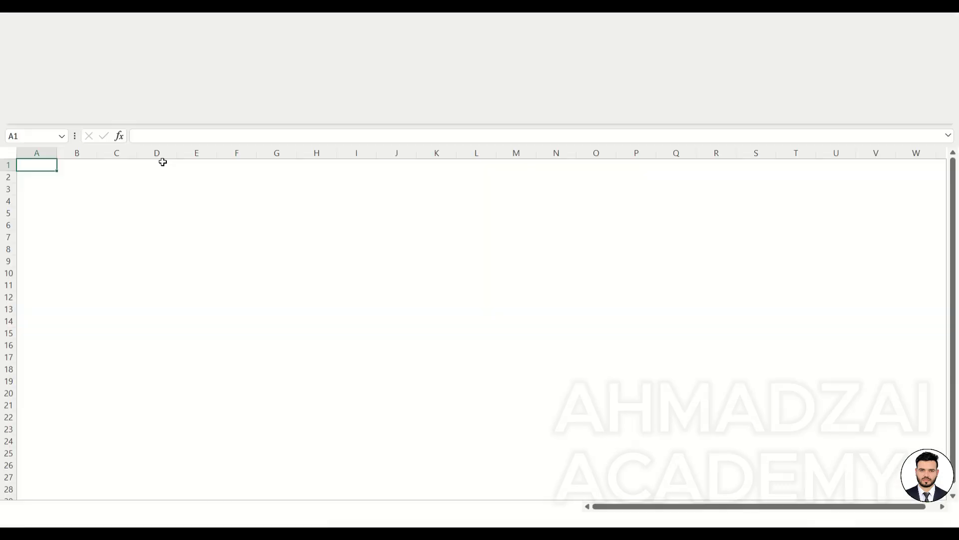
Step: Fill cells A1:D9 with the same sample first name and apply all borders to the range
left_click_drag(77, 188, 143, 260)
type("asad")
key("ctrl+Return")
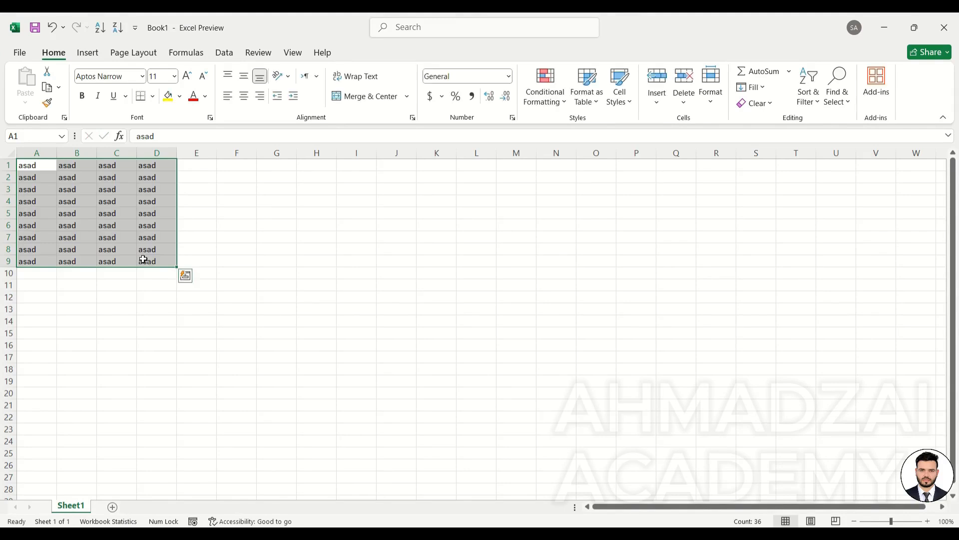
left_click(149, 98)
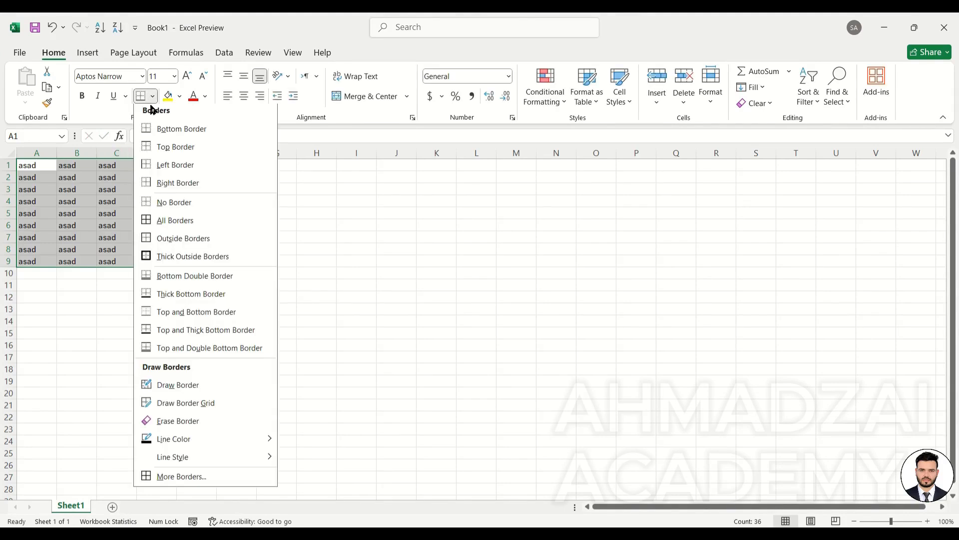
left_click(158, 223)
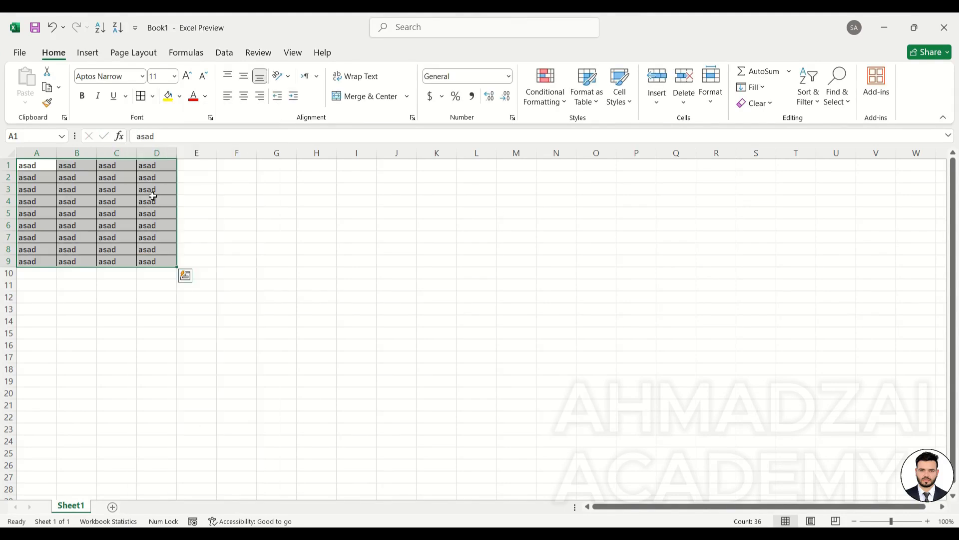
Step: Save the workbook as Book1.xlsx on the Desktop and close Excel
left_click(35, 29)
left_click(379, 295)
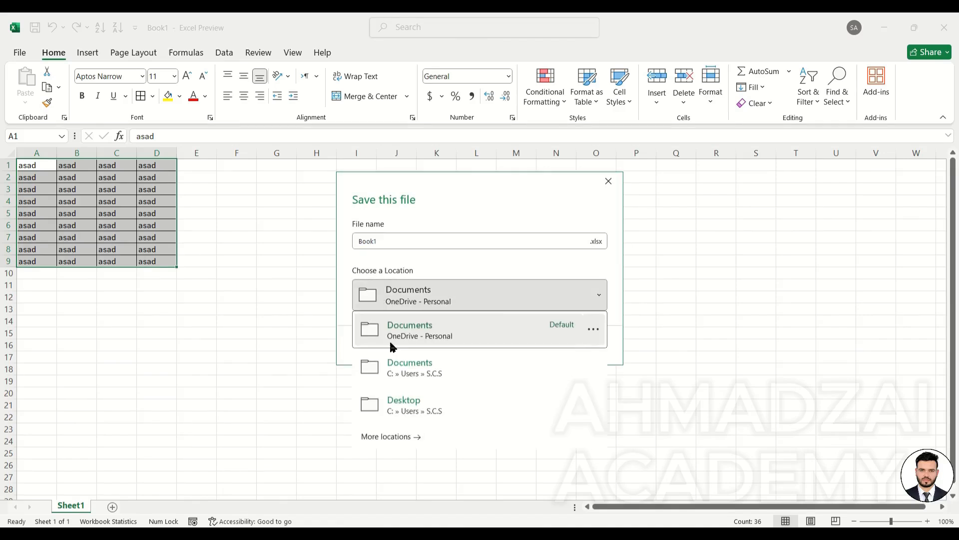
left_click(398, 411)
left_click(531, 343)
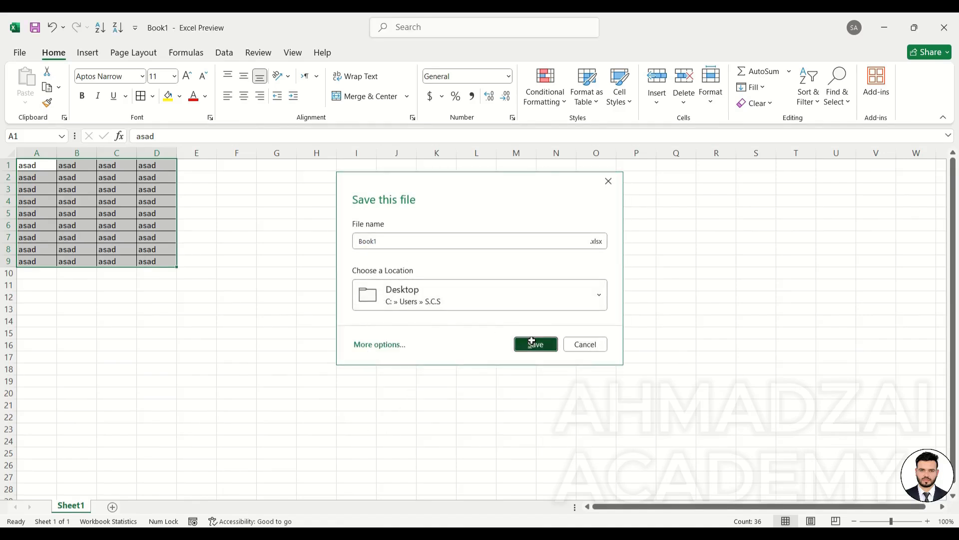
left_click(951, 22)
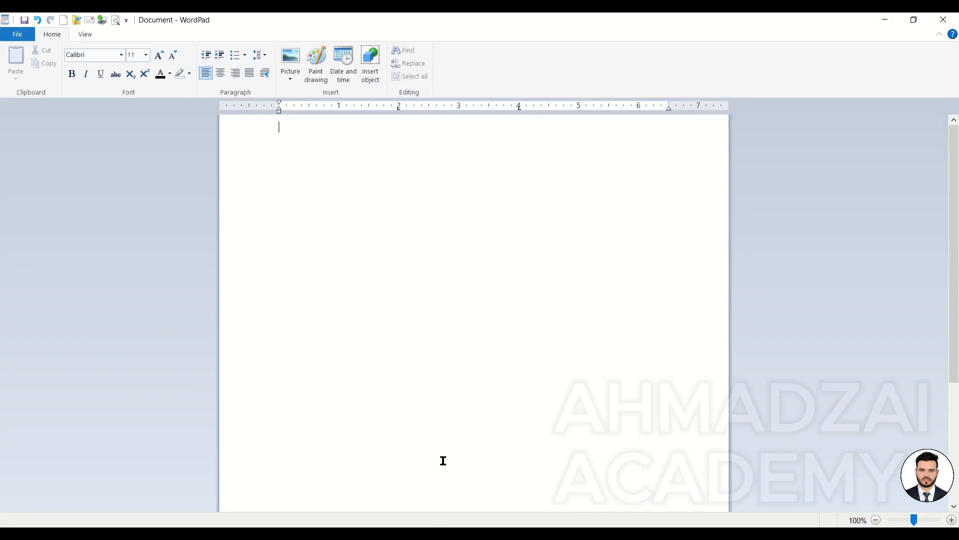
Step: Set up a WordPad object created from a file, choosing Book1.xlsx on the Desktop
left_click(371, 60)
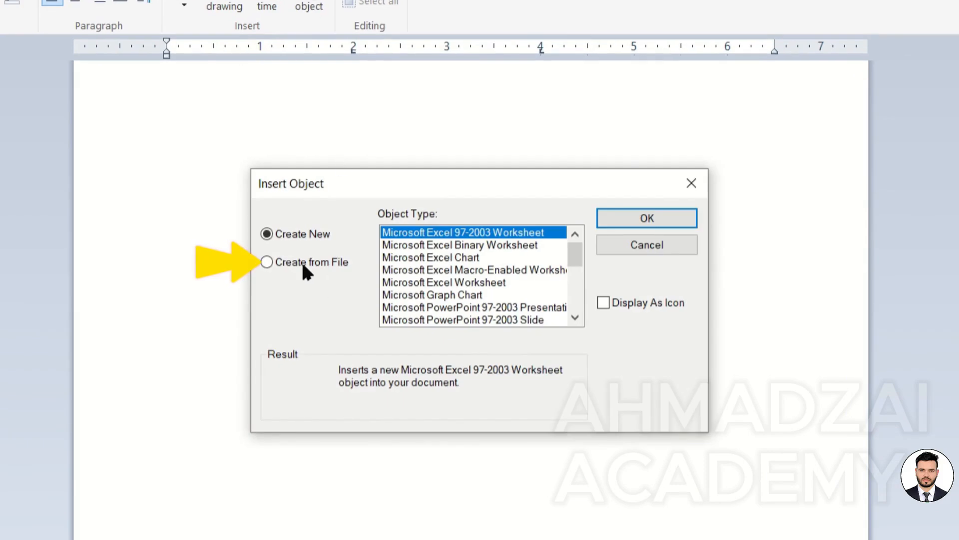
left_click(303, 264)
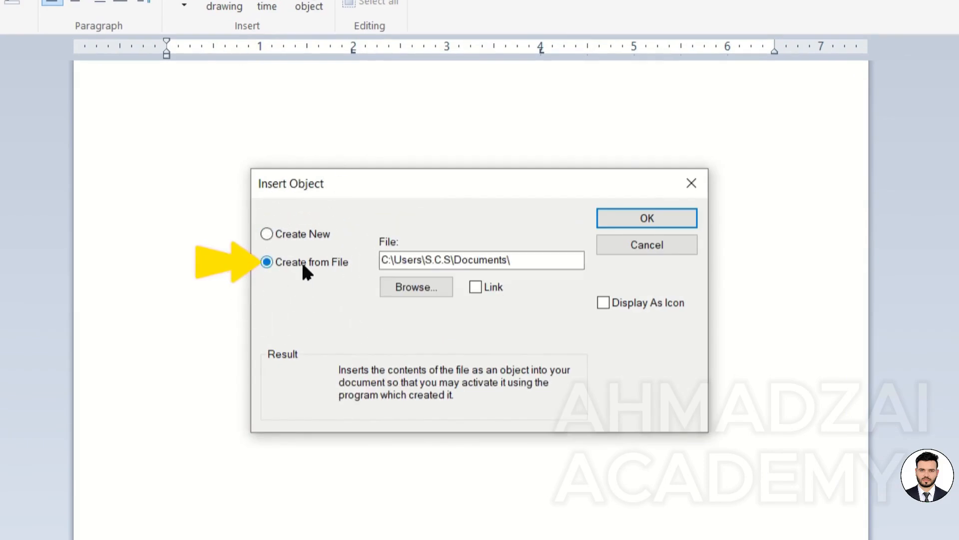
left_click(421, 287)
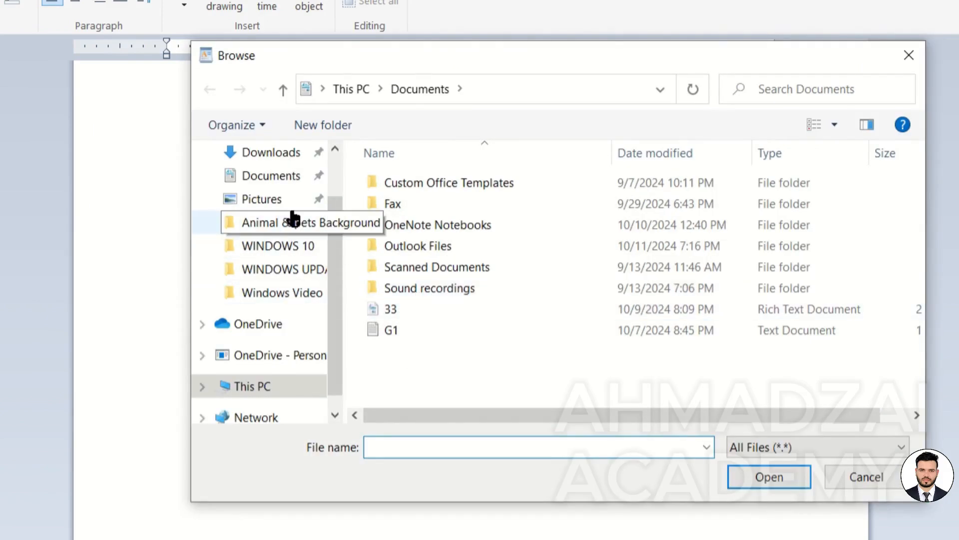
scroll(291, 216, "up", 1)
left_click(288, 192)
left_click(619, 211)
left_click(744, 472)
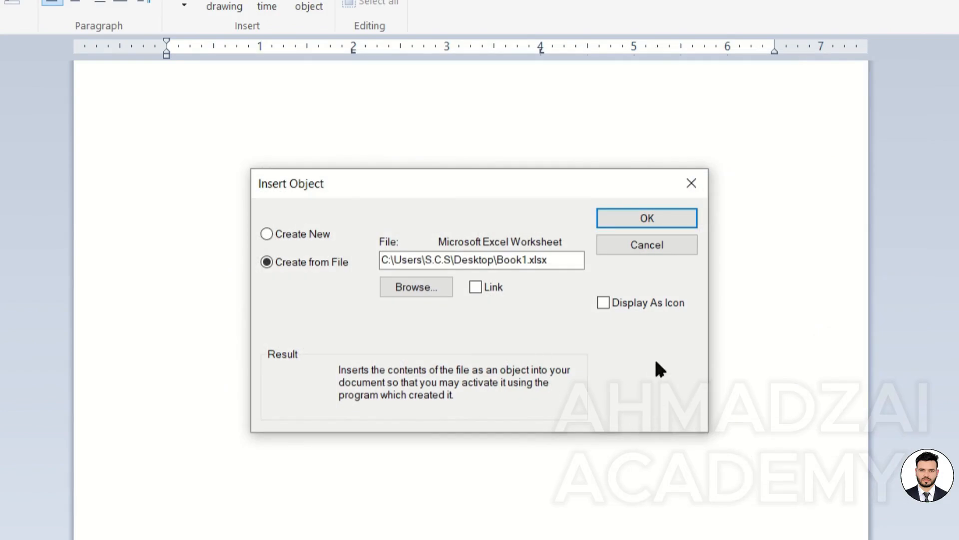
Step: Insert the Book1.xlsx object into the document displayed as an icon
left_click(643, 303)
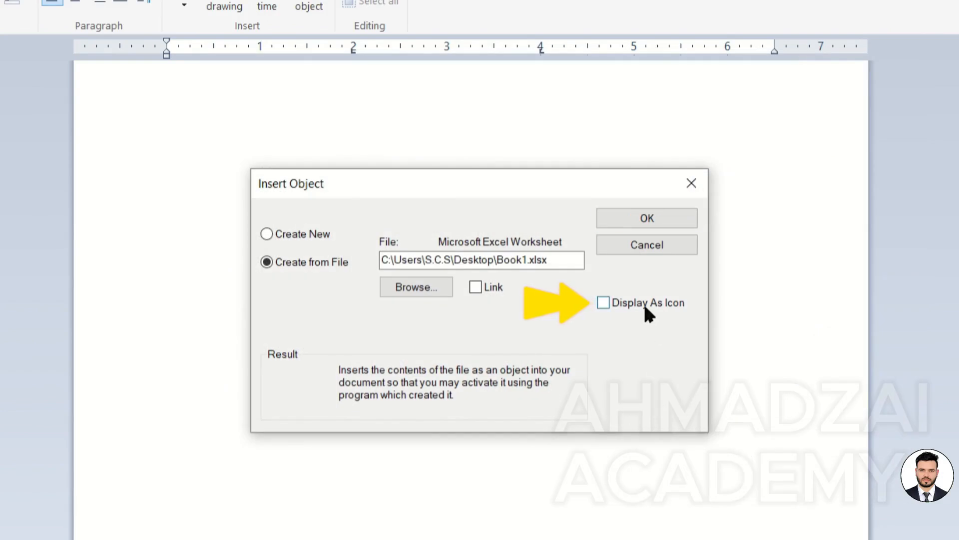
left_click(658, 216)
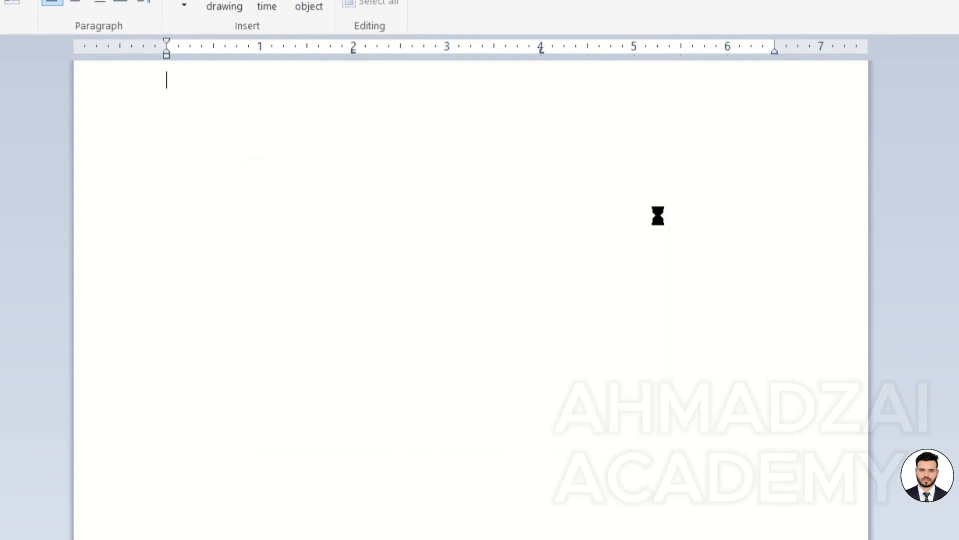
left_click(219, 280)
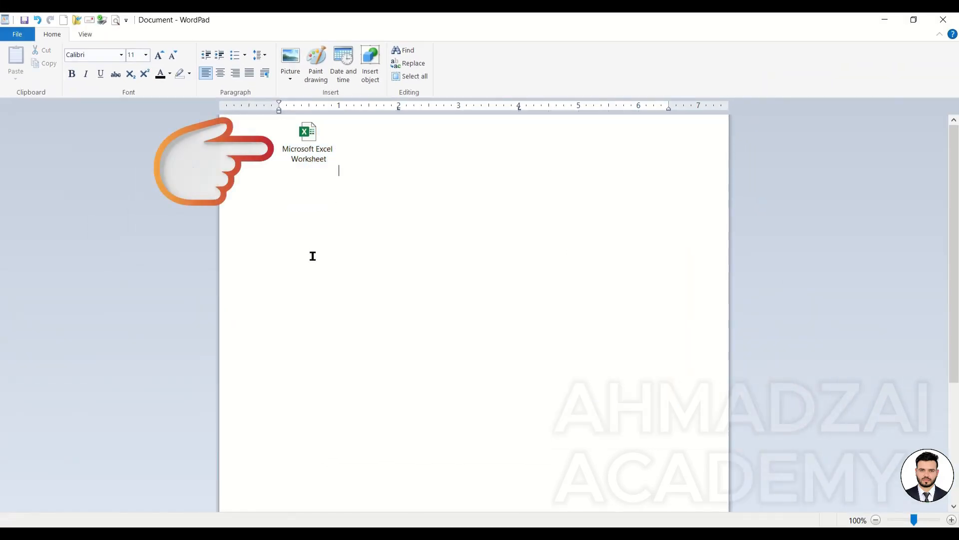
Step: Open the embedded Excel worksheet to view its contents, close it, and delete the object from the document
double_click(315, 140)
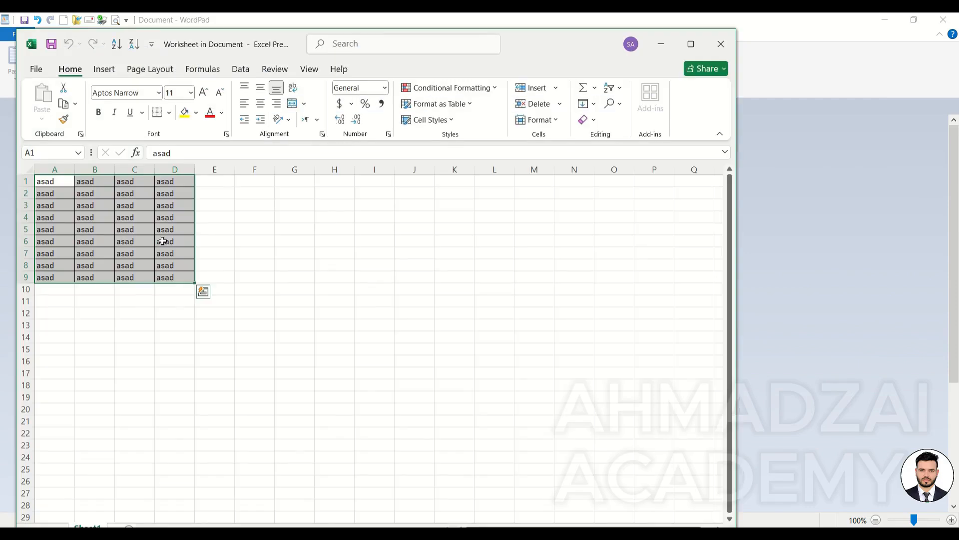
left_click(721, 43)
key("Delete")
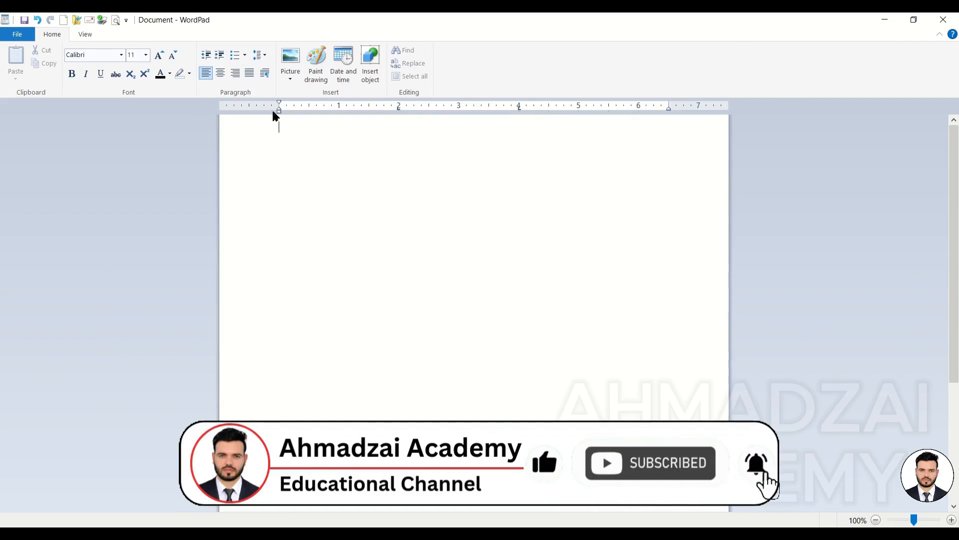
Step: Set up a WordPad object created from the existing file Book1.xlsx on the Desktop
left_click(374, 69)
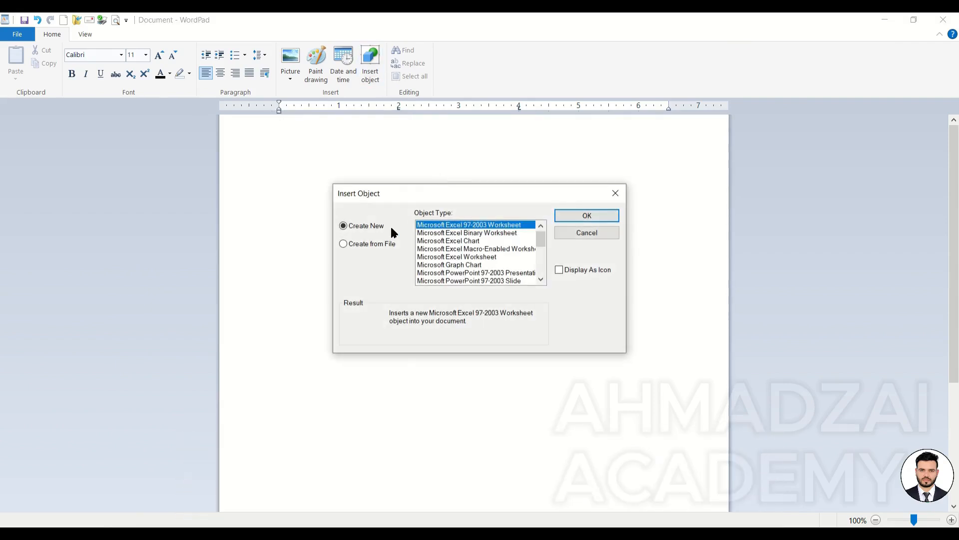
left_click(370, 244)
left_click(438, 258)
left_click(574, 214)
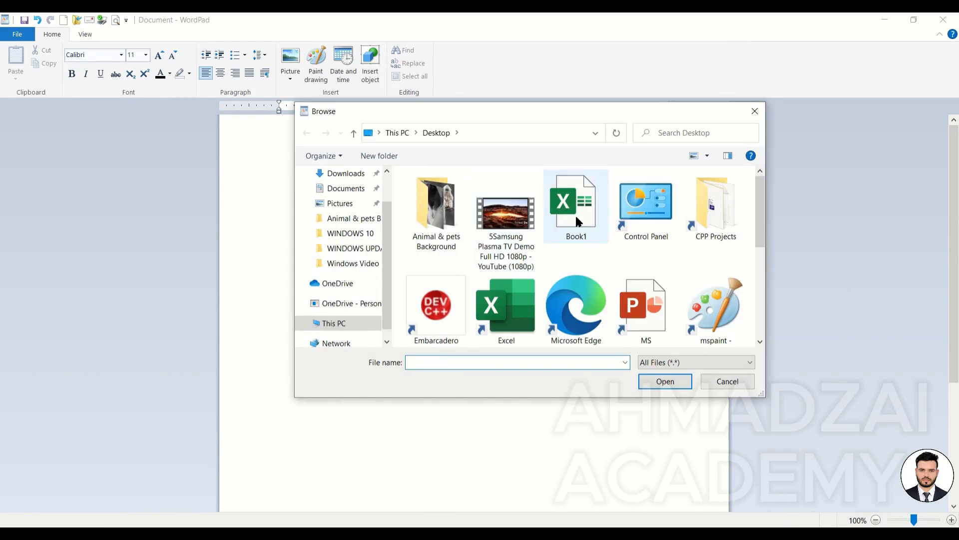
left_click(659, 379)
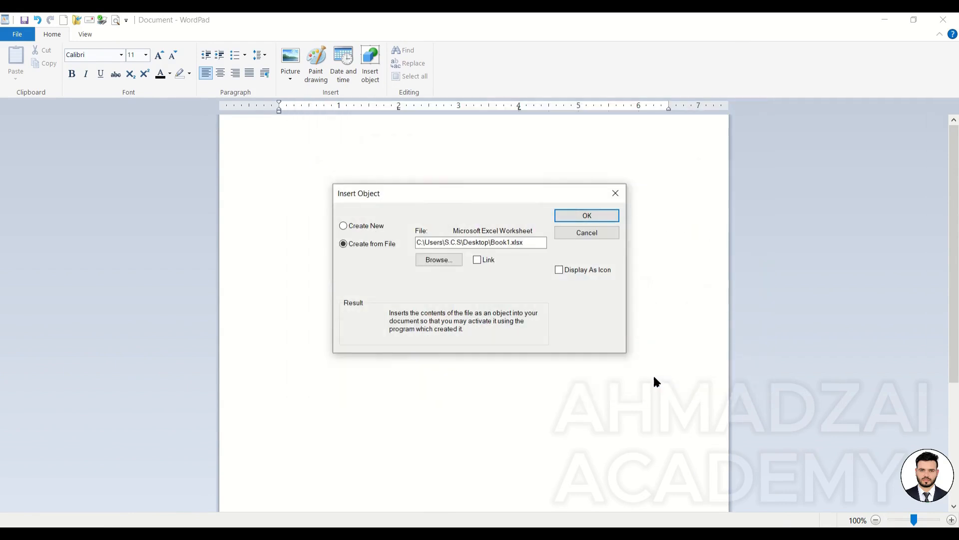
Step: Try out the Link option for Book1.xlsx and insert its contents into the document as a visible table
left_click(491, 262)
left_click(490, 262)
left_click(489, 260)
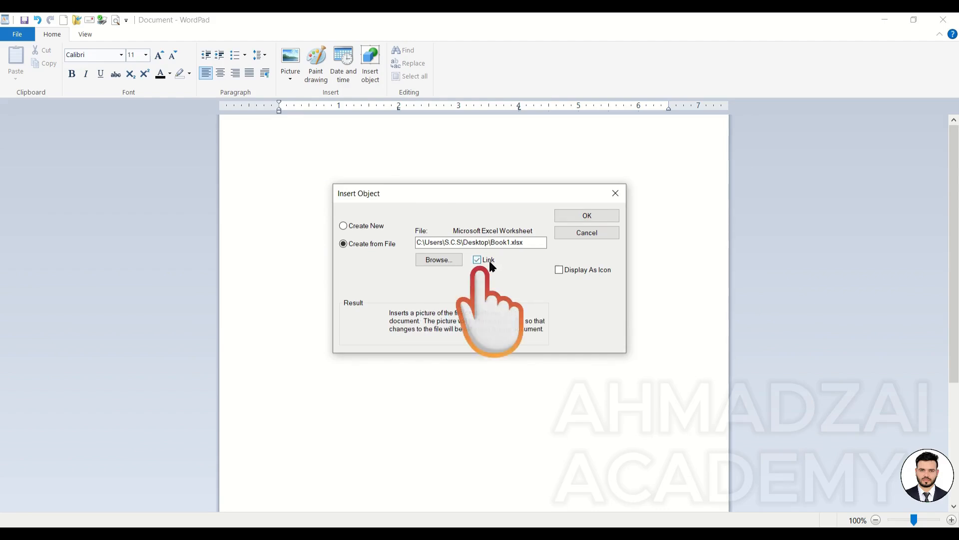
left_click(490, 262)
left_click(490, 261)
left_click(490, 260)
left_click(587, 216)
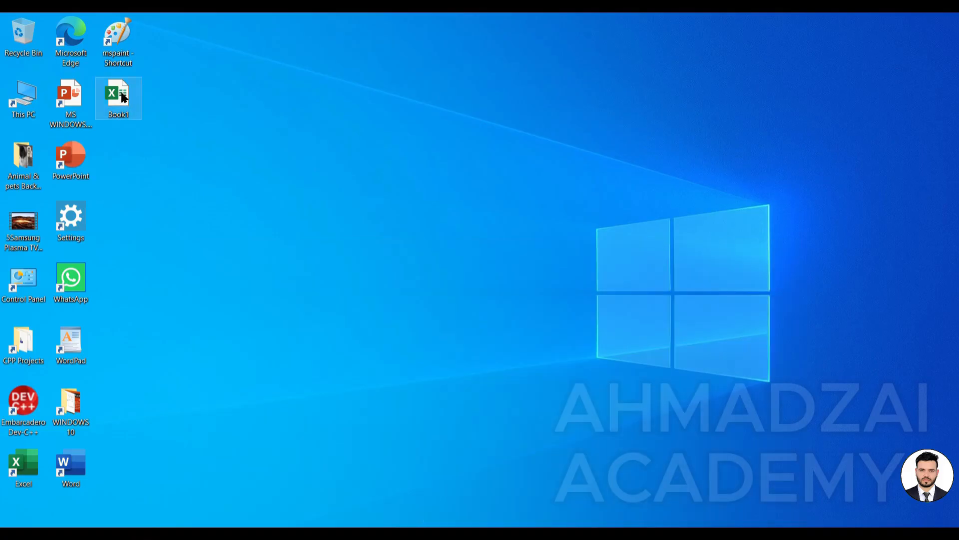
Step: Open Book1 from the Desktop in Excel, fill cells A1:D9 with sadaf, and minimize the workbook
double_click(119, 97)
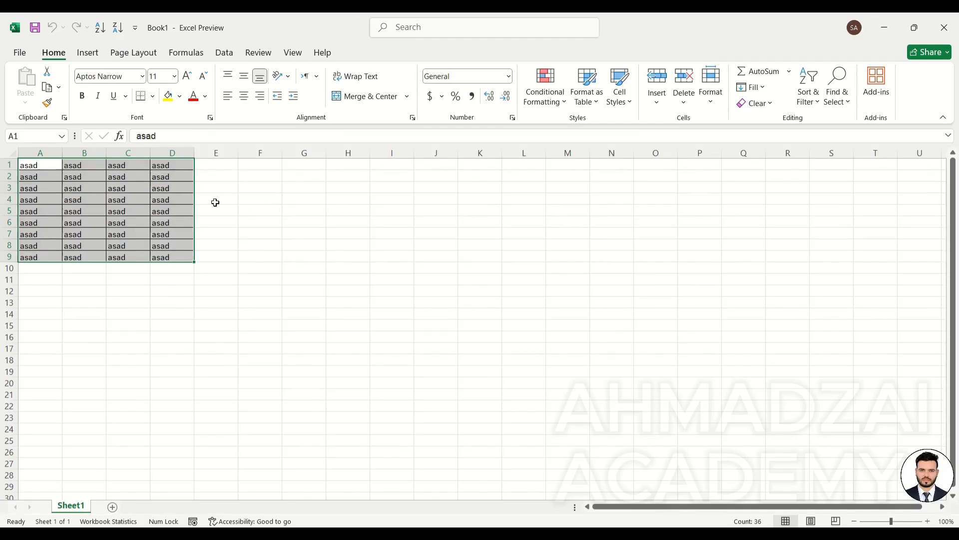
type("s")
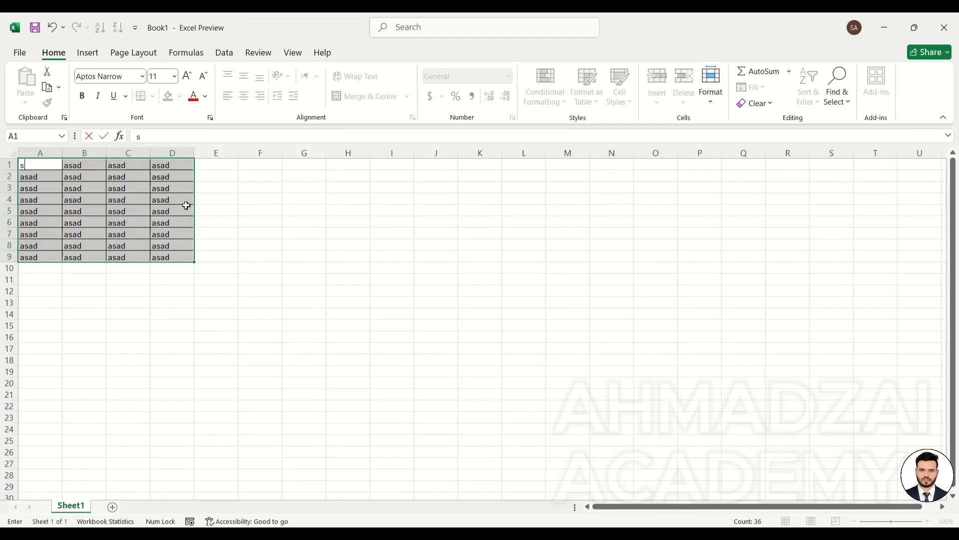
key("ctrl+Return")
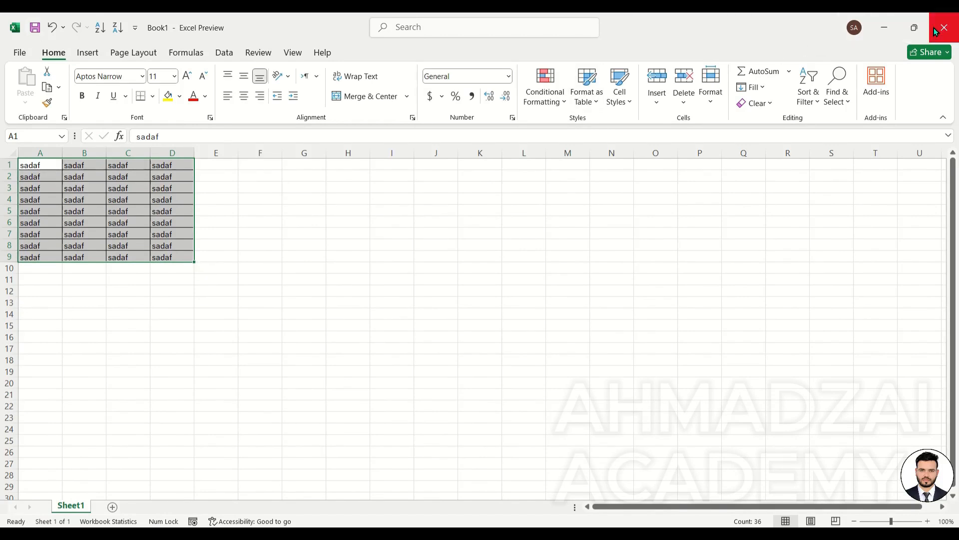
left_click(884, 28)
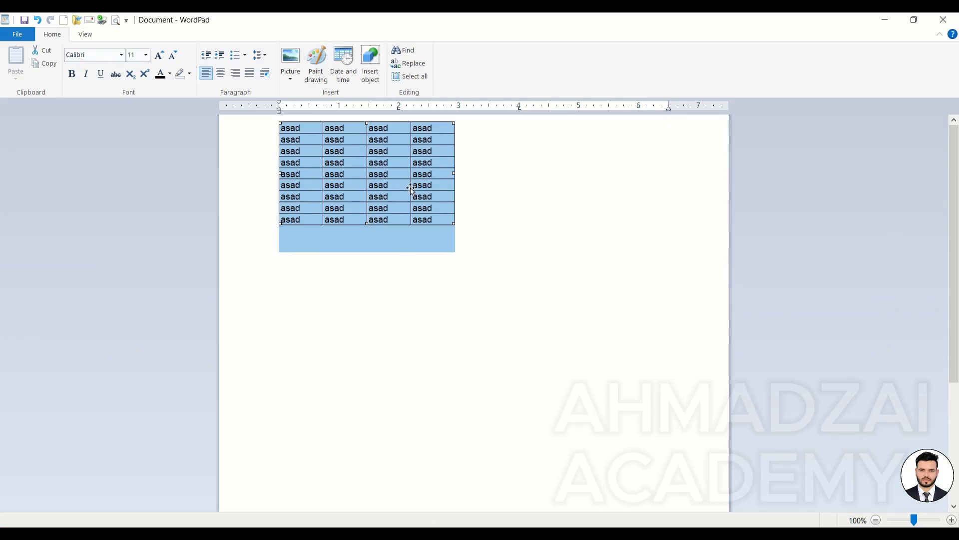
Step: Delete the old table object in WordPad and insert Book1.xlsx from the Desktop again as a linked object
key("Delete")
left_click(370, 62)
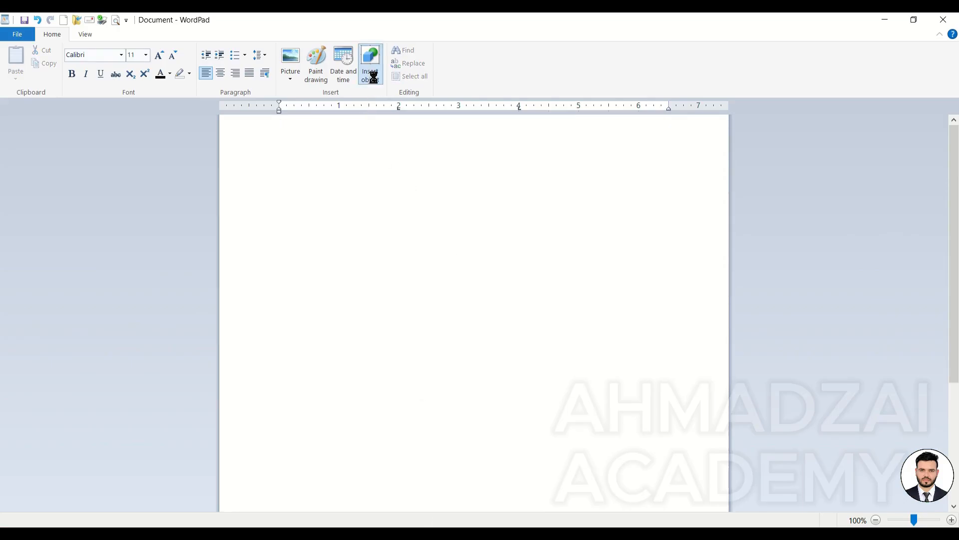
left_click(378, 245)
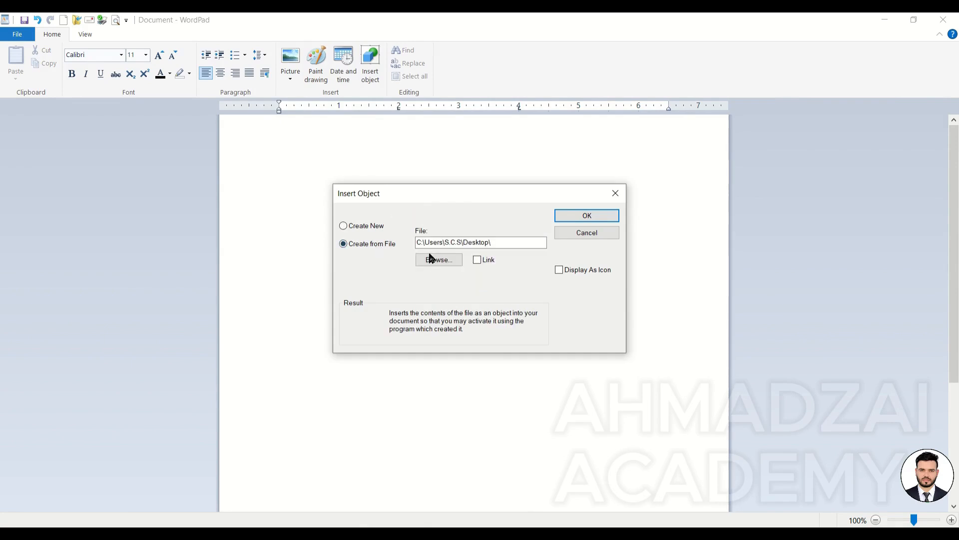
left_click(432, 258)
left_click(571, 213)
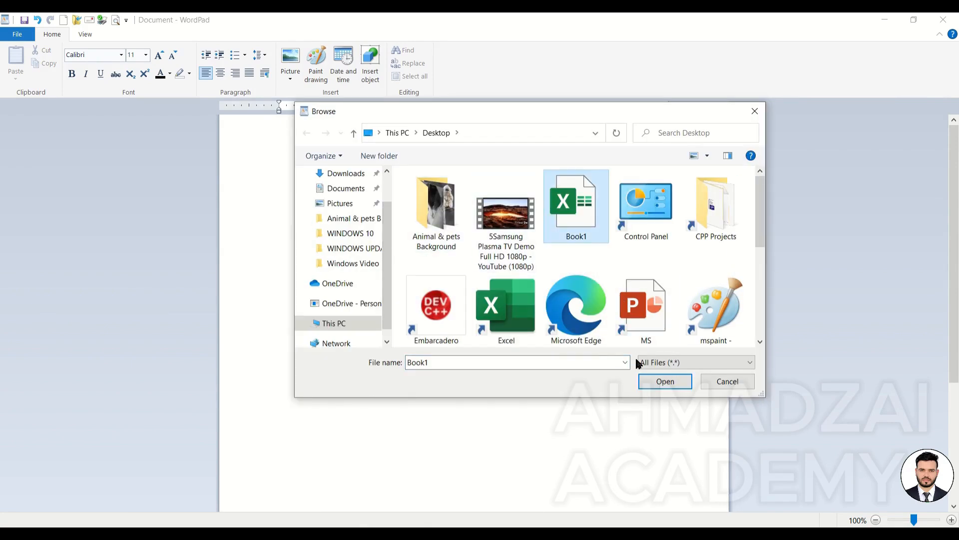
left_click(654, 379)
left_click(477, 260)
left_click(587, 215)
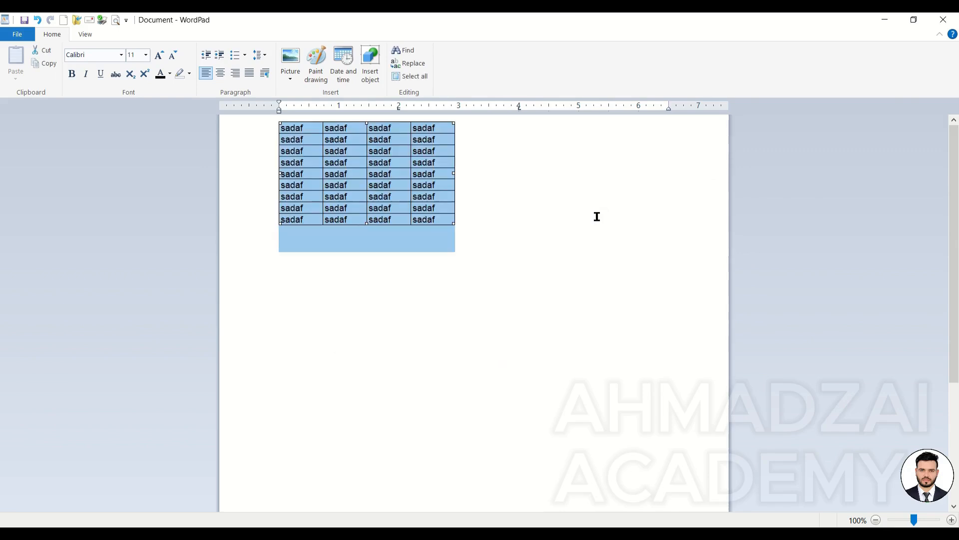
Step: Open the linked table in Excel for editing and fill cells A1:D9 with asad
double_click(422, 248)
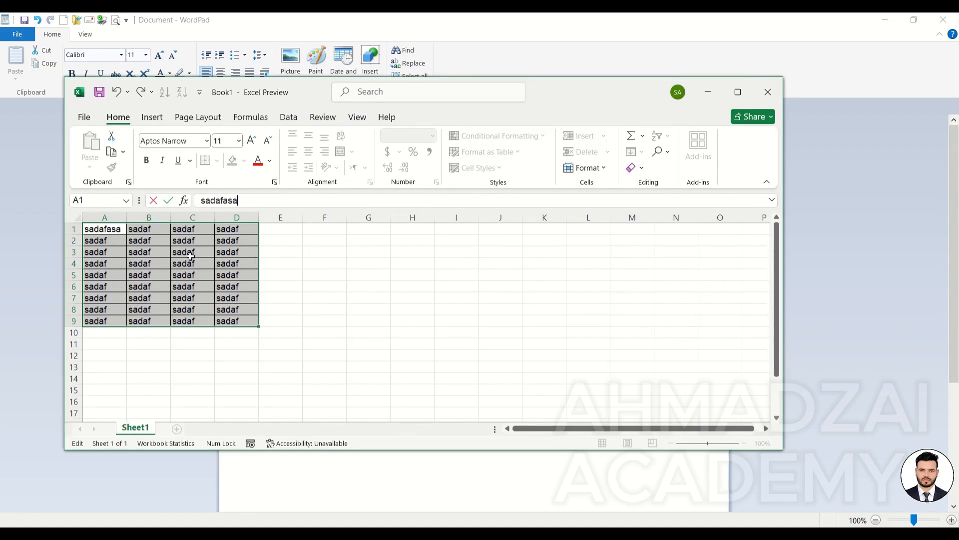
key("ctrl+Return")
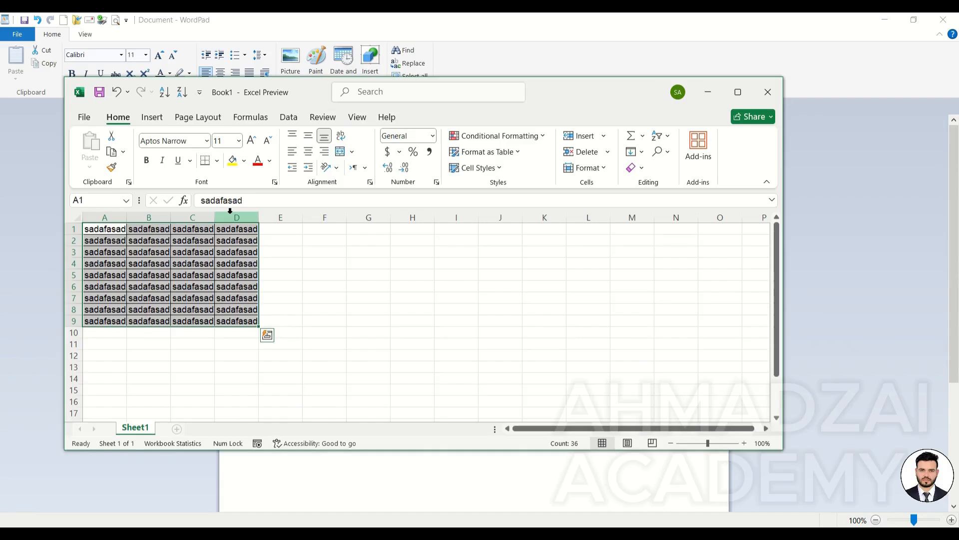
type("s")
key("BackSpace")
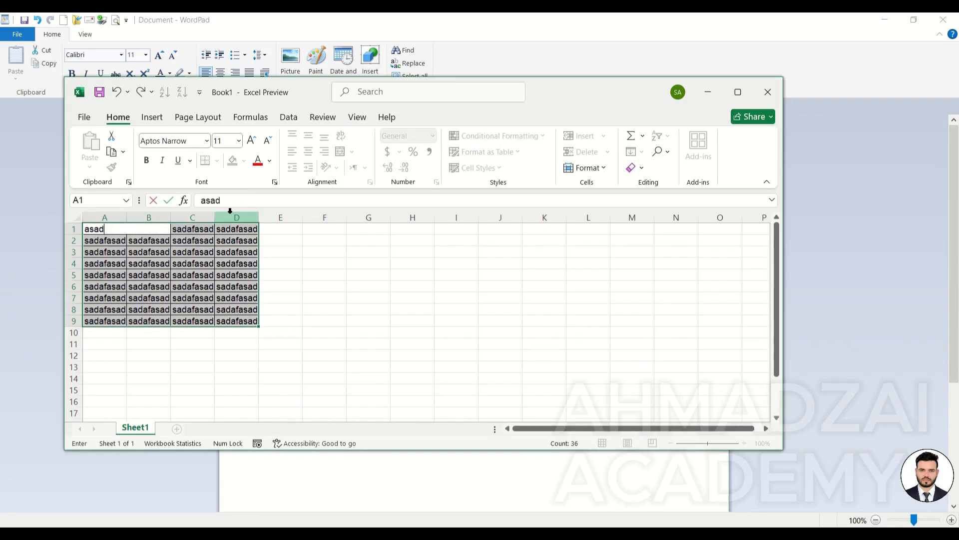
key("ctrl+Return")
Step: Format cells A1:D9 with a yellow fill and bold red text
left_click(232, 159)
left_click(257, 160)
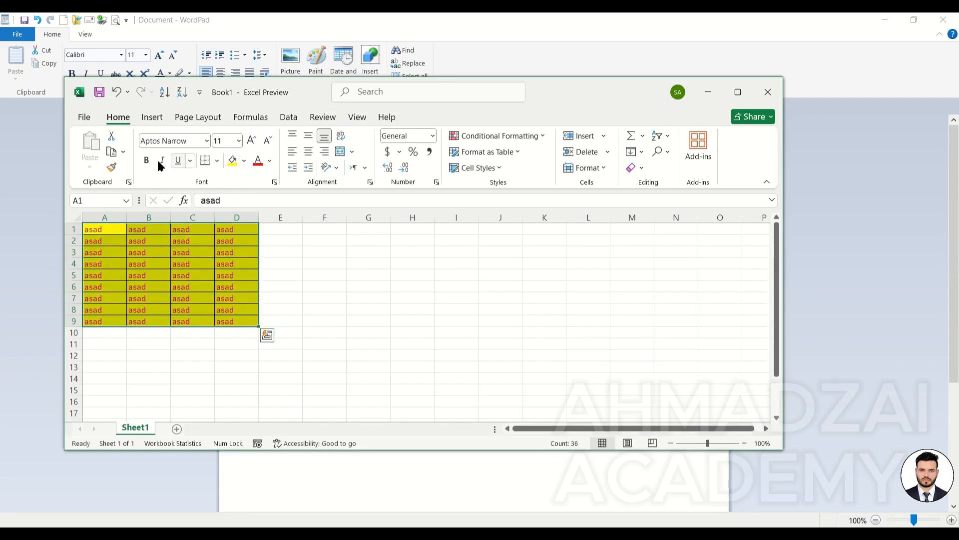
left_click(147, 160)
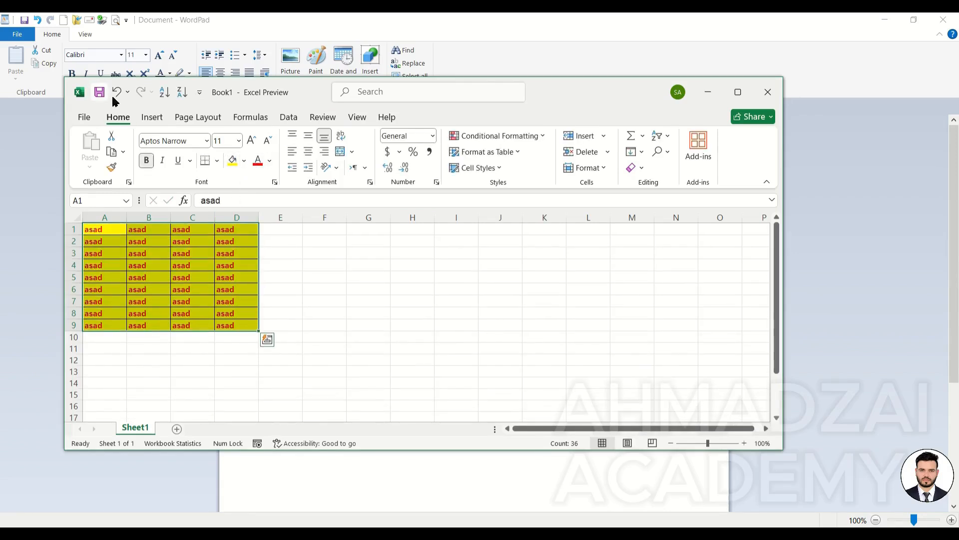
Step: Move the Excel window aside to reveal the linked WordPad table, and change the fill of cells A1:D9 to green
left_click_drag(315, 95, 686, 78)
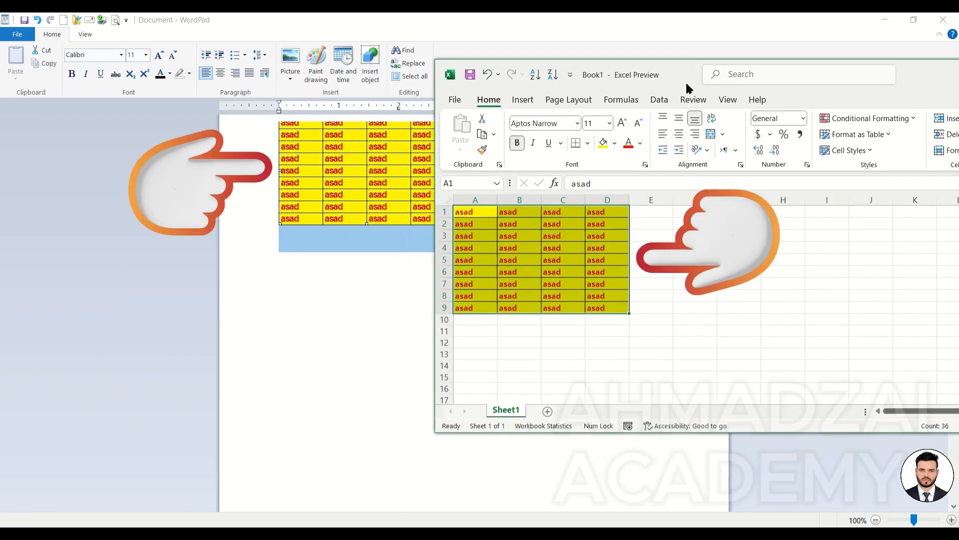
left_click(614, 143)
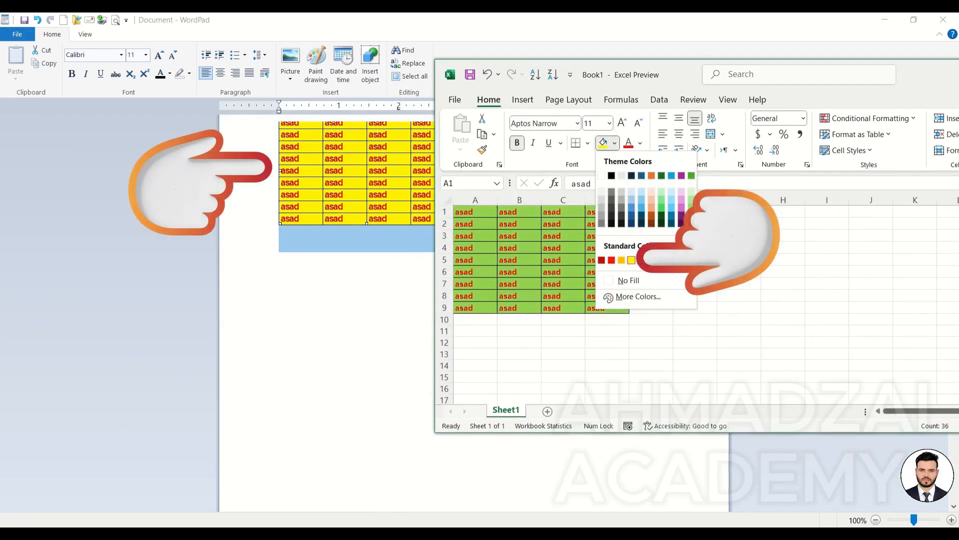
left_click(689, 175)
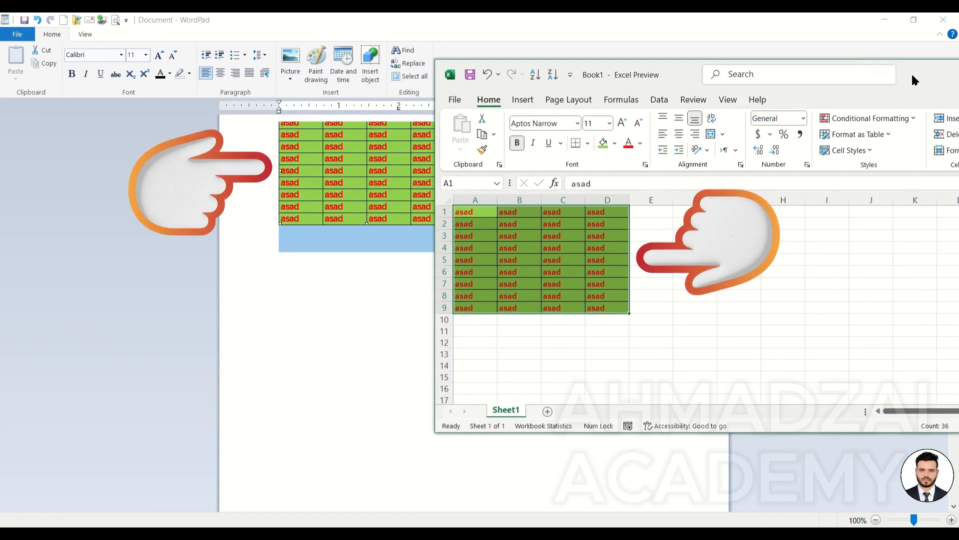
Step: Move the Excel window back over the document and close Book1 without saving the changes
left_click_drag(929, 78, 542, 150)
left_click(753, 146)
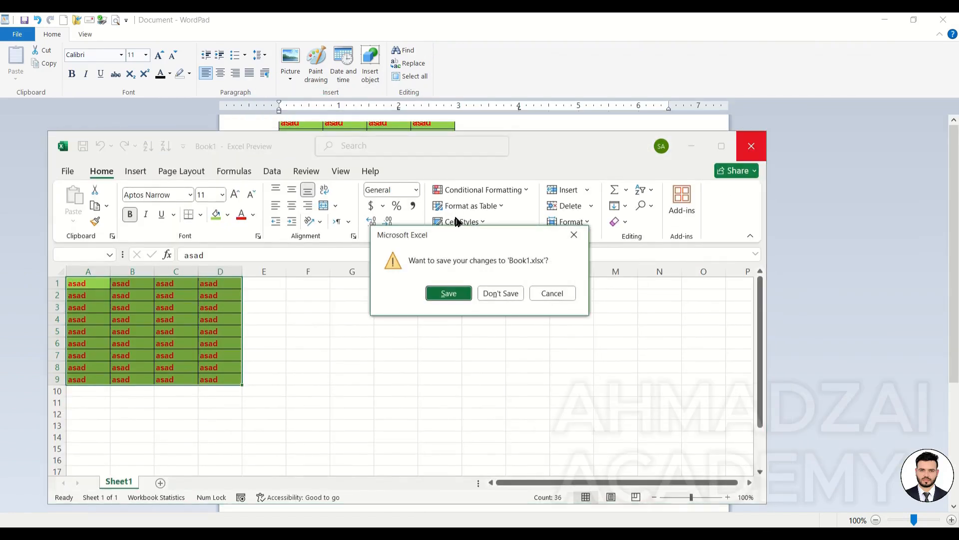
left_click(495, 291)
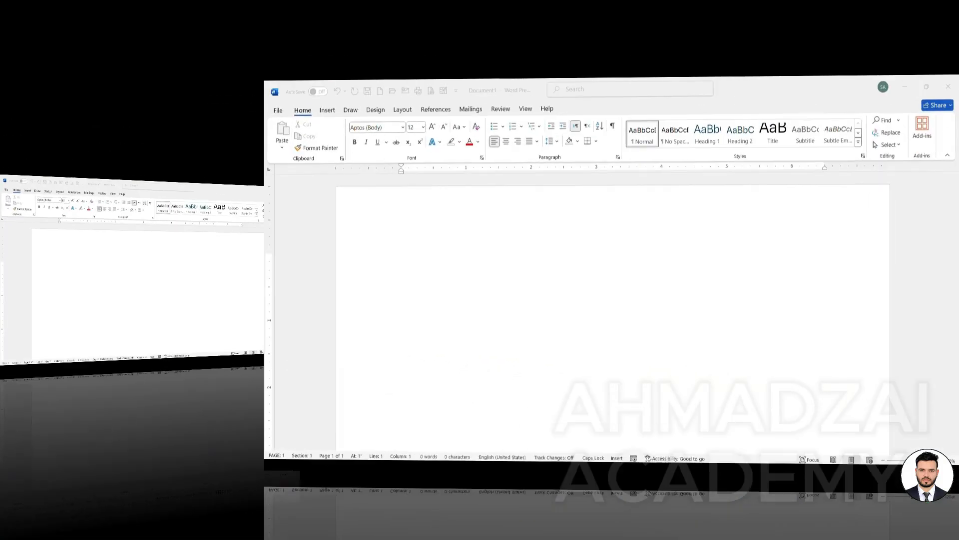